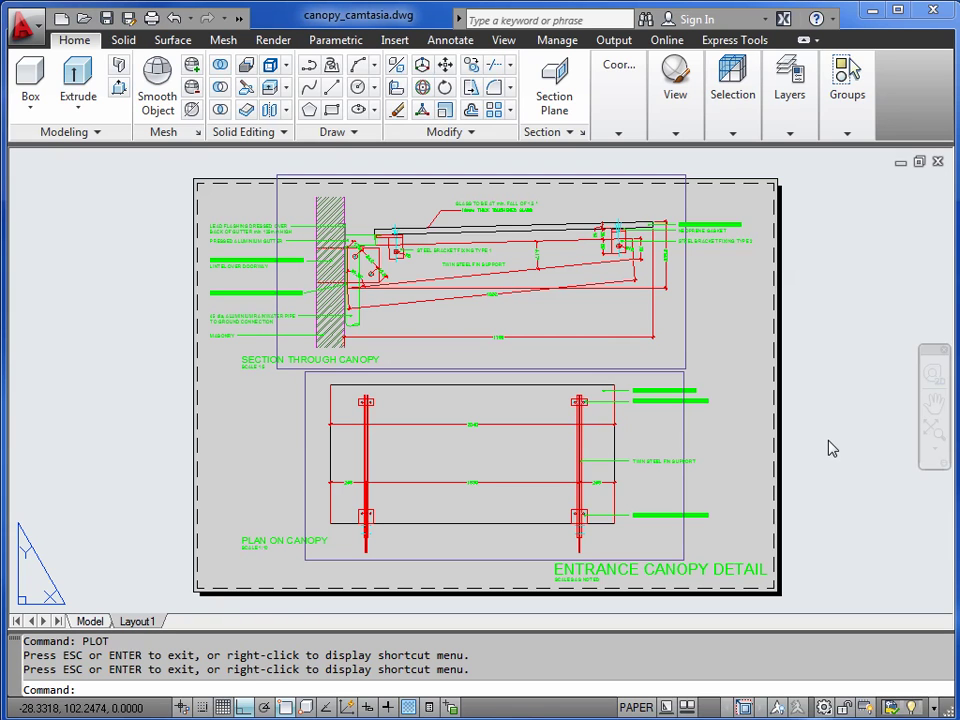
# Copy Layout1 to the end of the layout tabs
pyautogui.rightClick(140, 622)
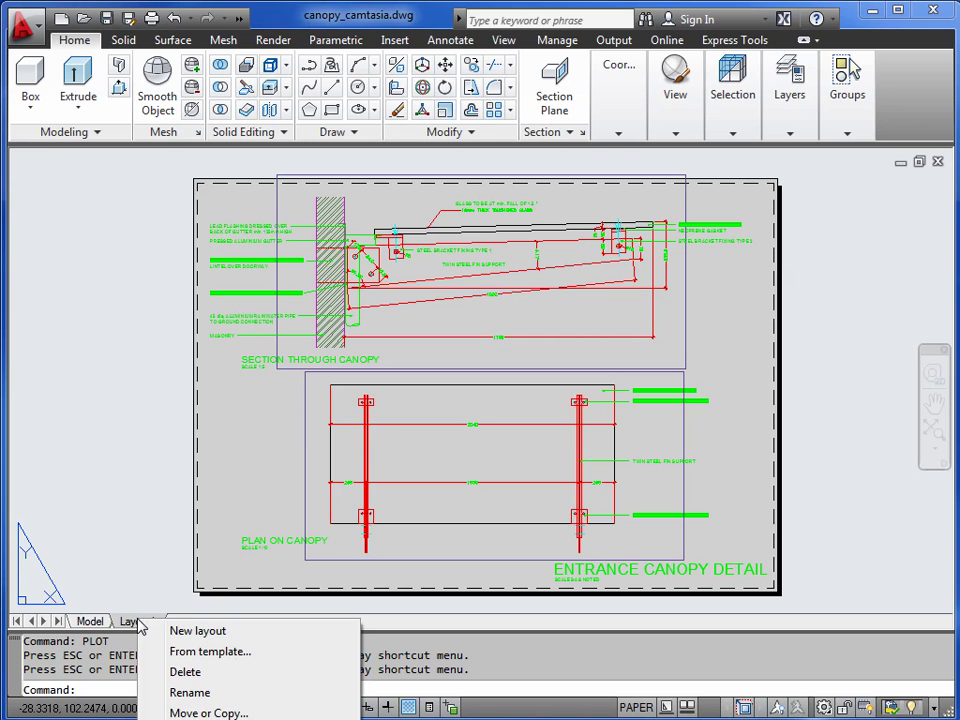
pyautogui.click(204, 714)
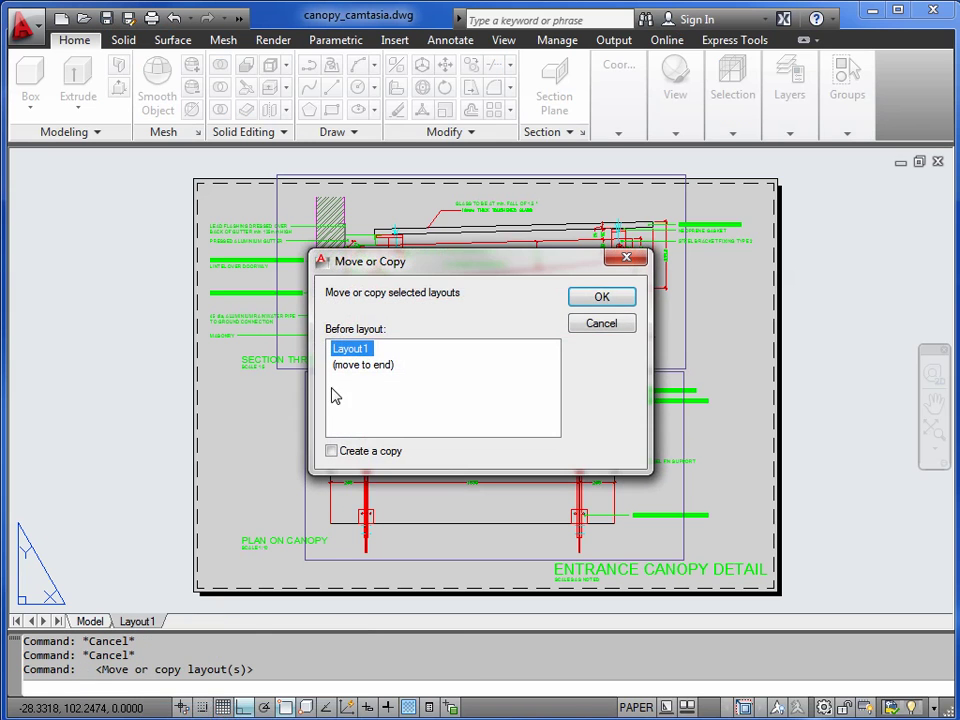
pyautogui.click(352, 366)
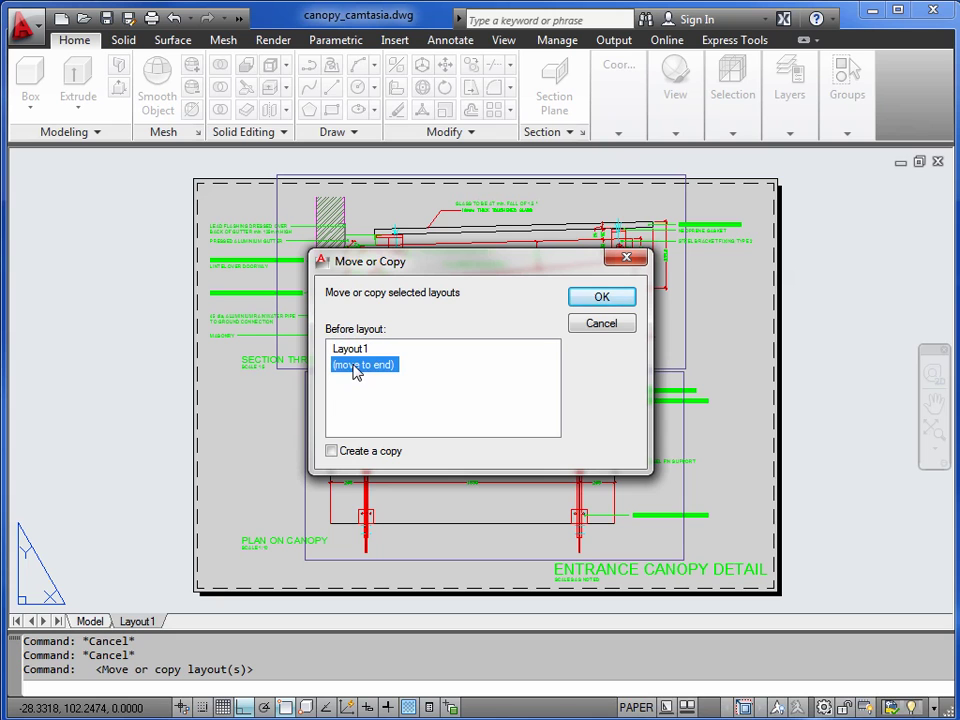
pyautogui.click(332, 452)
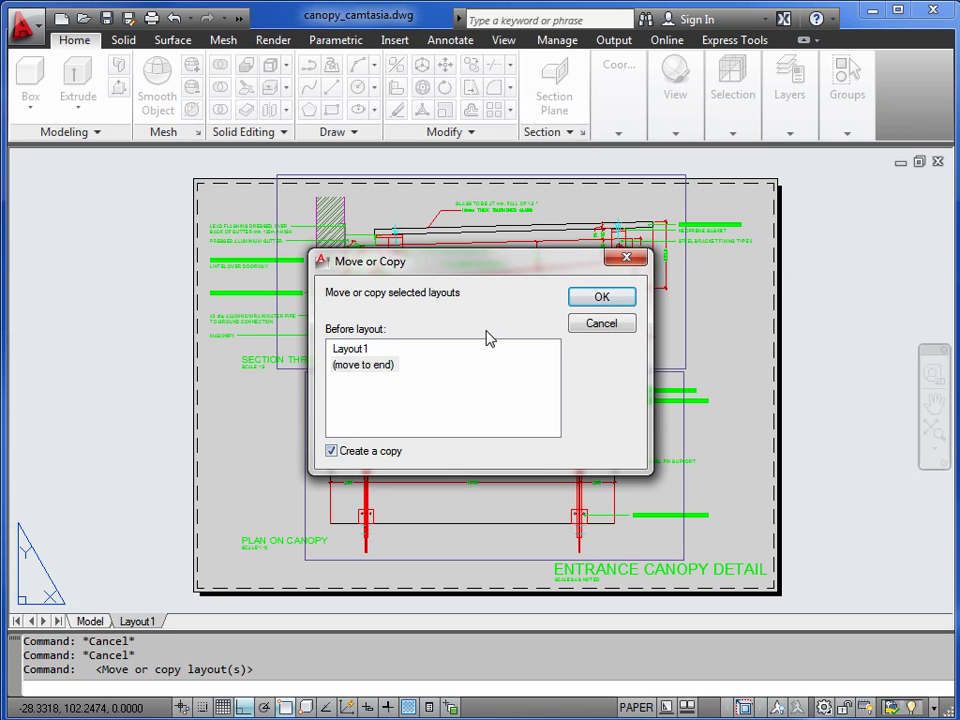
pyautogui.click(592, 300)
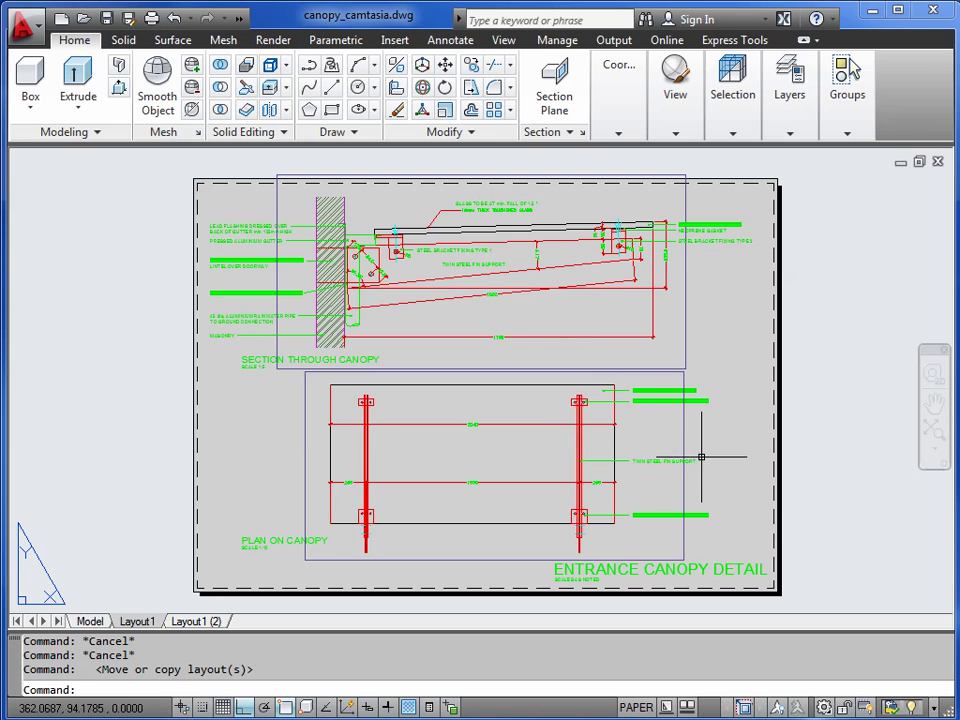
# Rename the new Layout1 (2) sheet to AXON
pyautogui.click(210, 622)
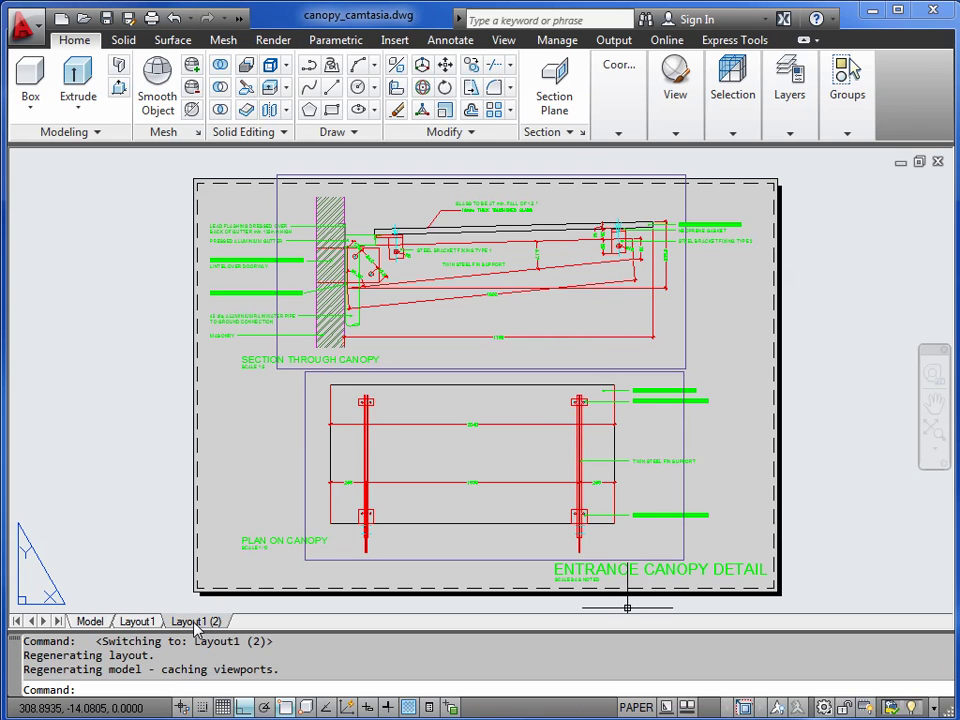
pyautogui.rightClick(197, 622)
pyautogui.click(246, 695)
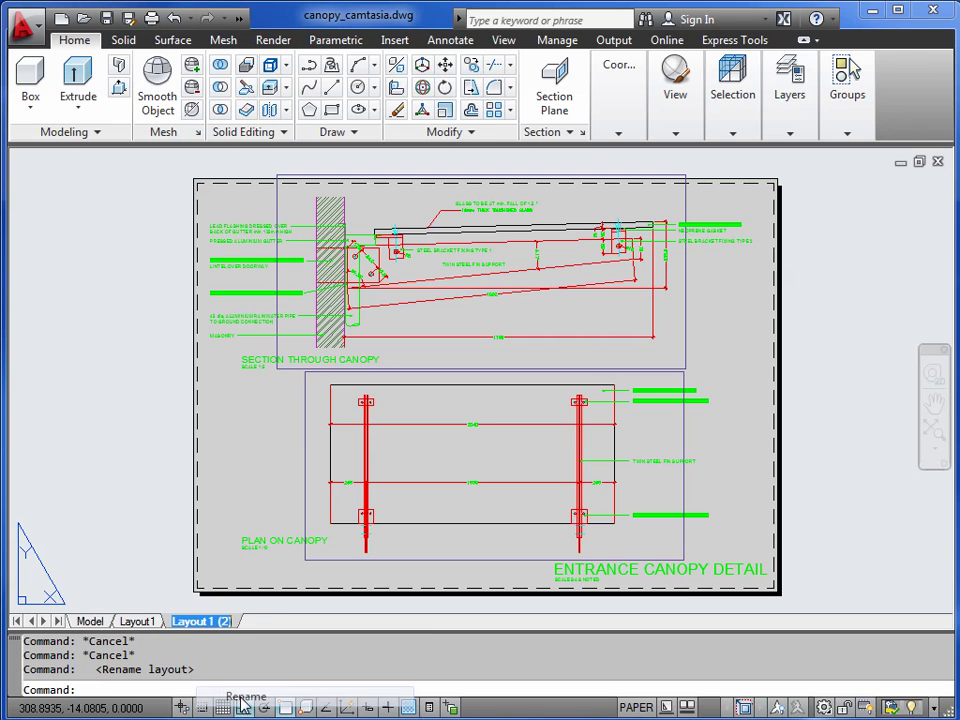
pyautogui.write('AXON')
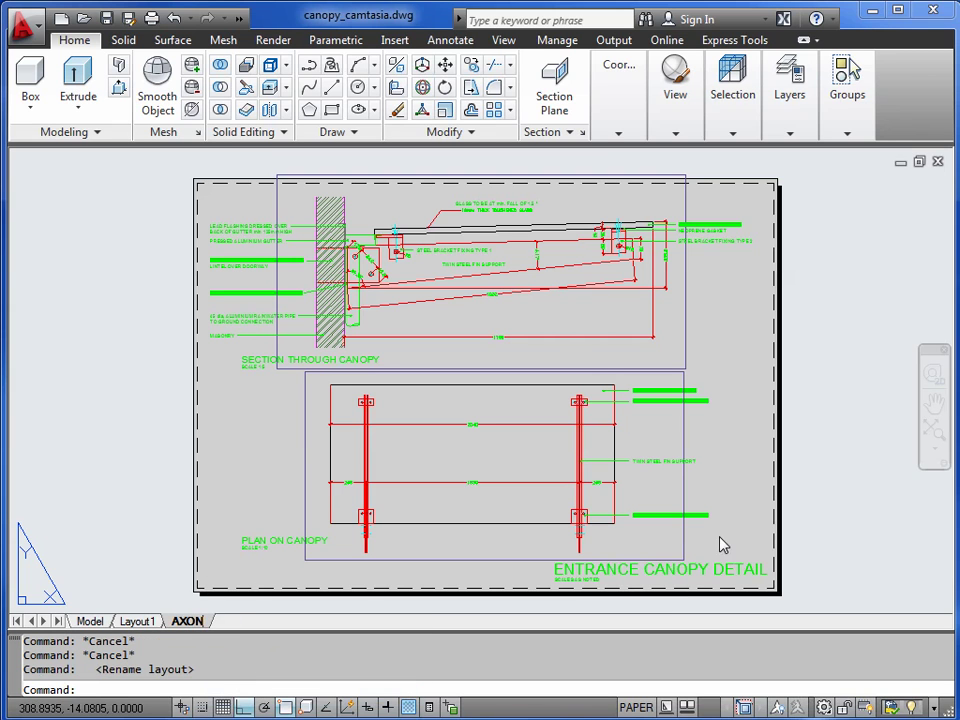
# Window-select and erase the section viewport and all sheet labels, 57 objects in total
pyautogui.click(838, 530)
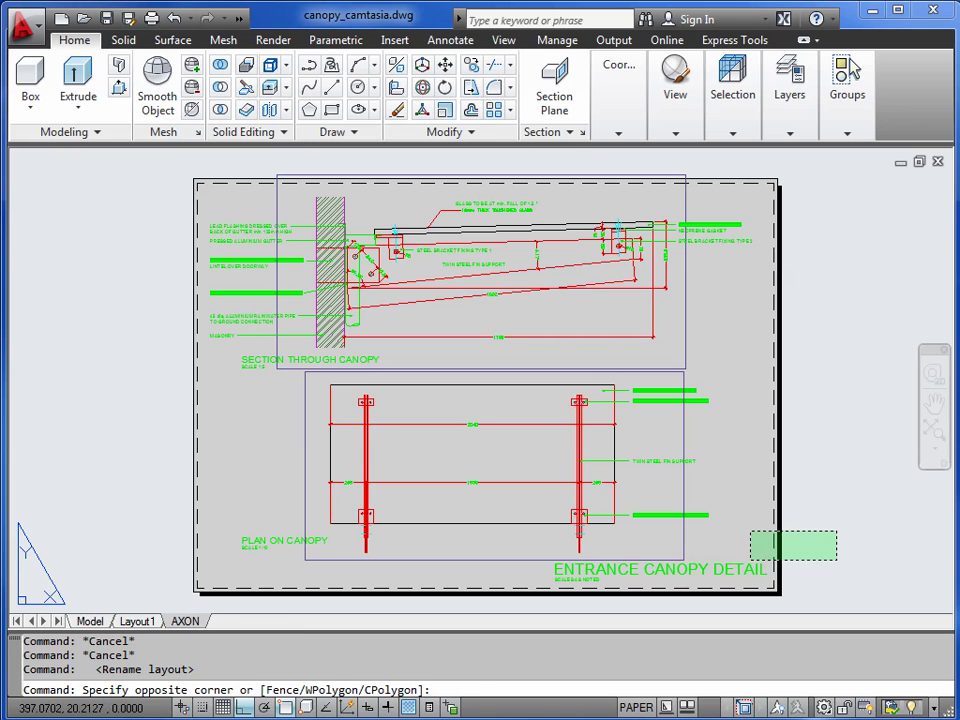
pyautogui.press('Escape')
pyautogui.press('Escape')
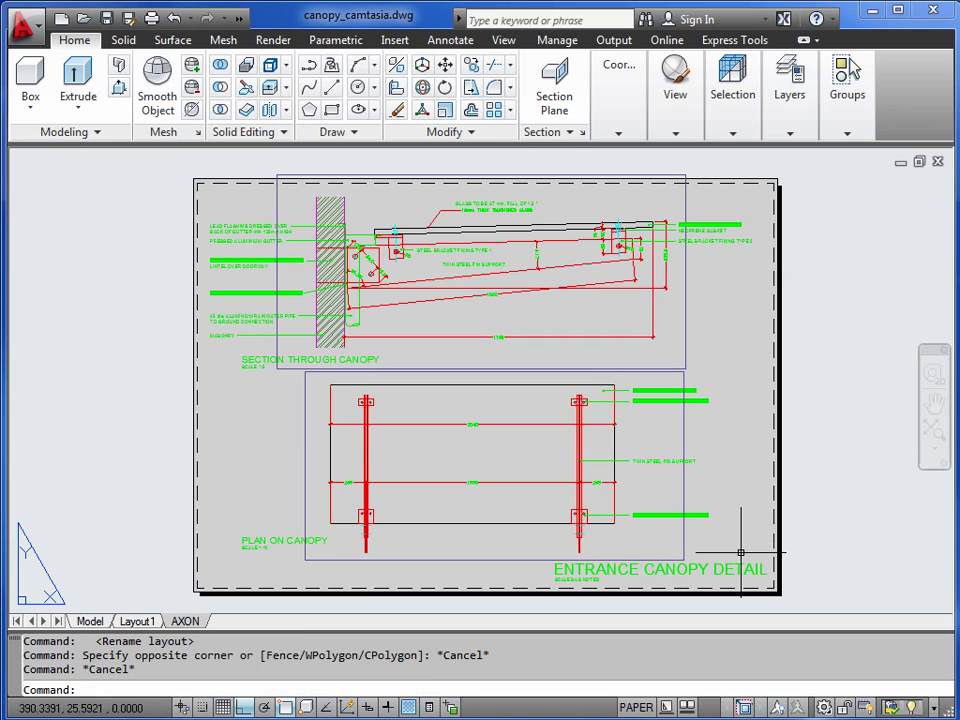
pyautogui.click(180, 557)
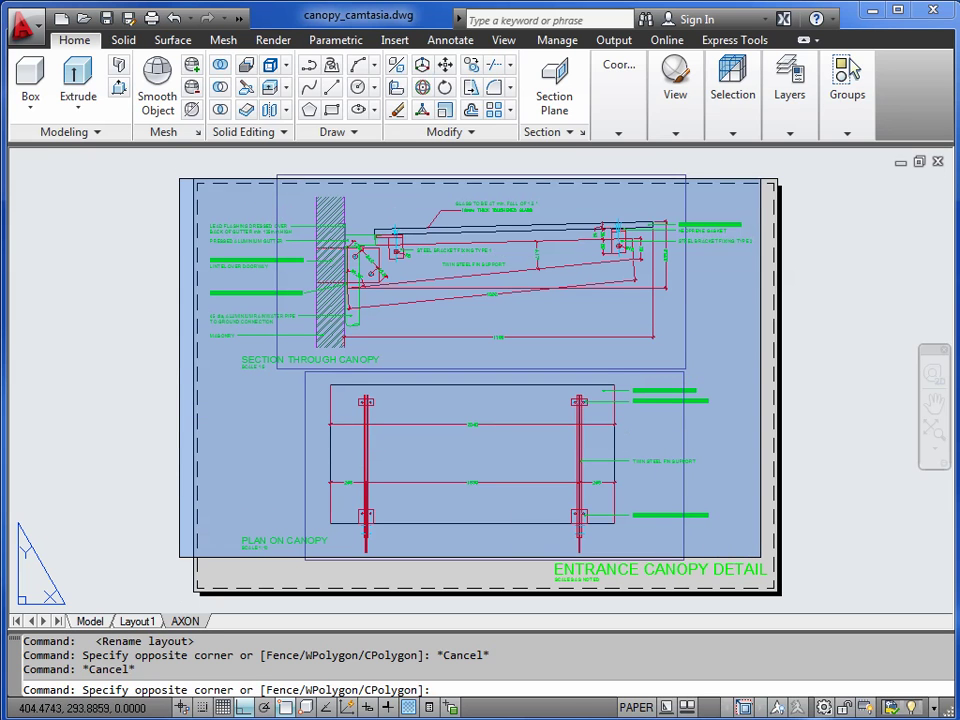
pyautogui.click(760, 165)
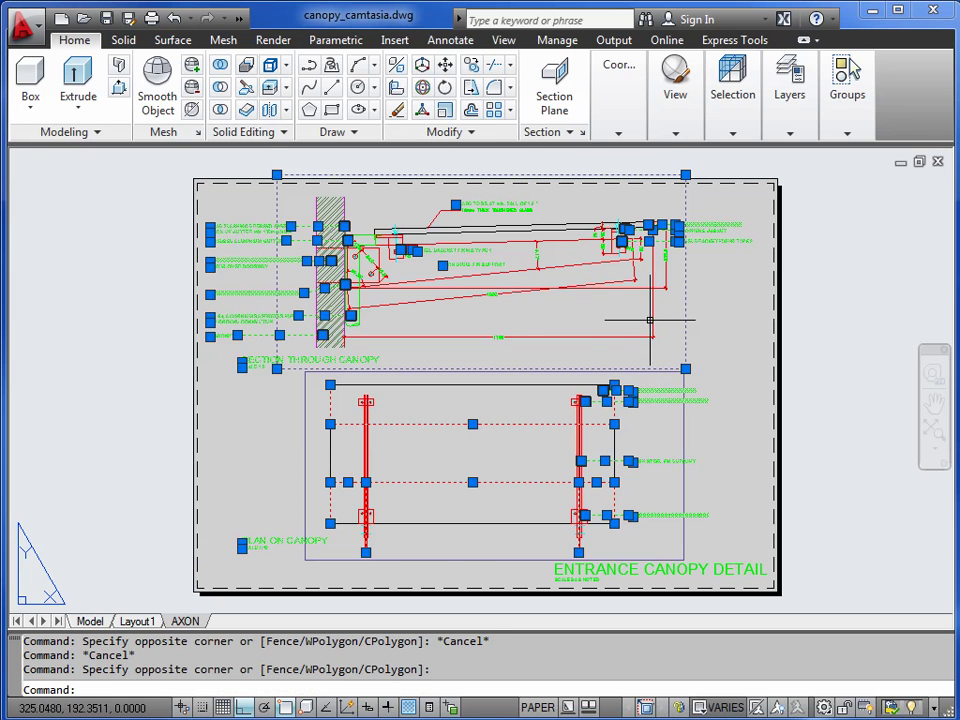
pyautogui.press('Delete')
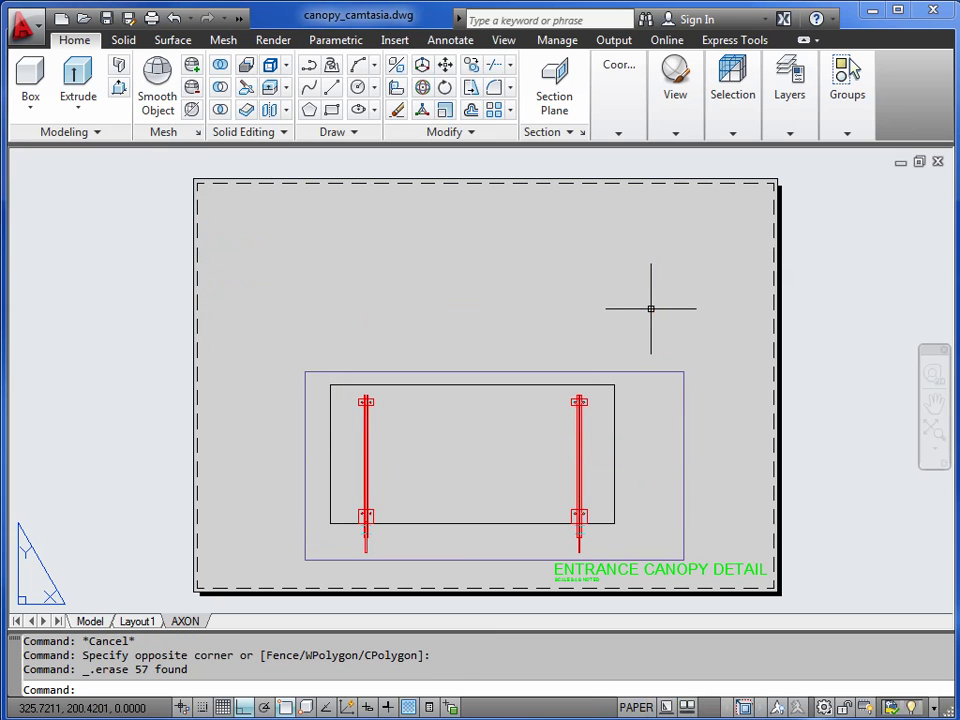
# Stretch the plan viewport's left, right and top edges outward to nearly fill the sheet
pyautogui.click(305, 371)
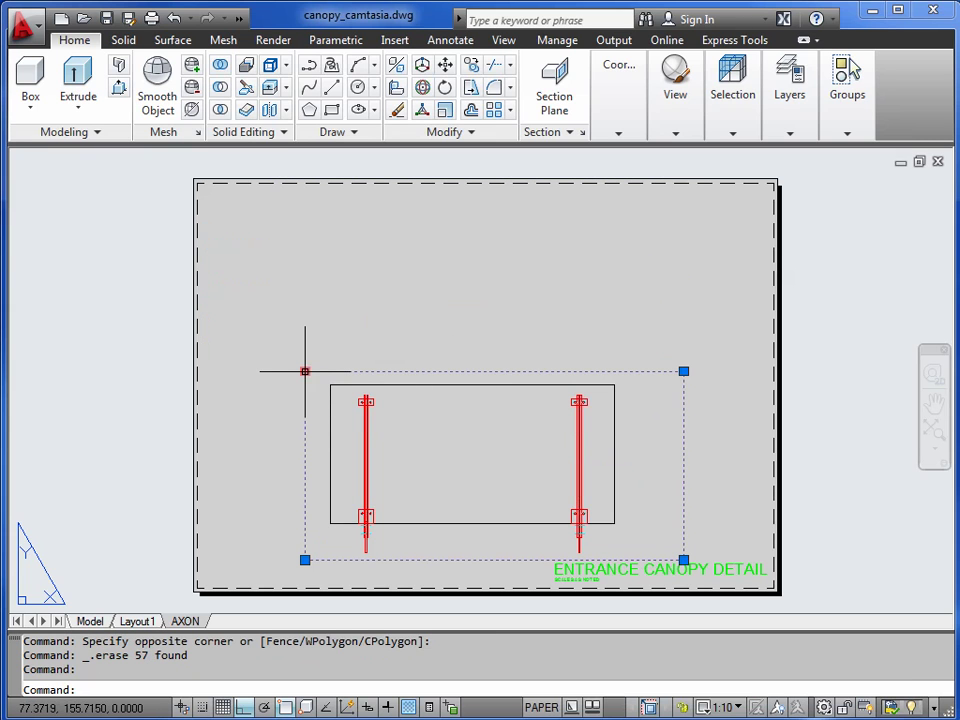
pyautogui.click(305, 371)
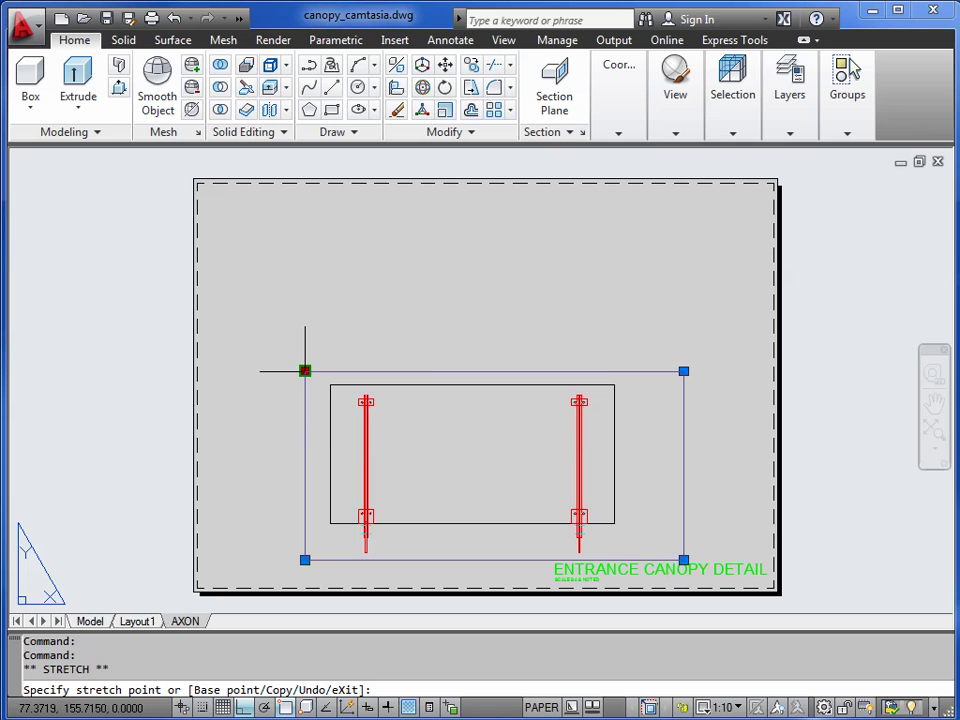
pyautogui.click(206, 366)
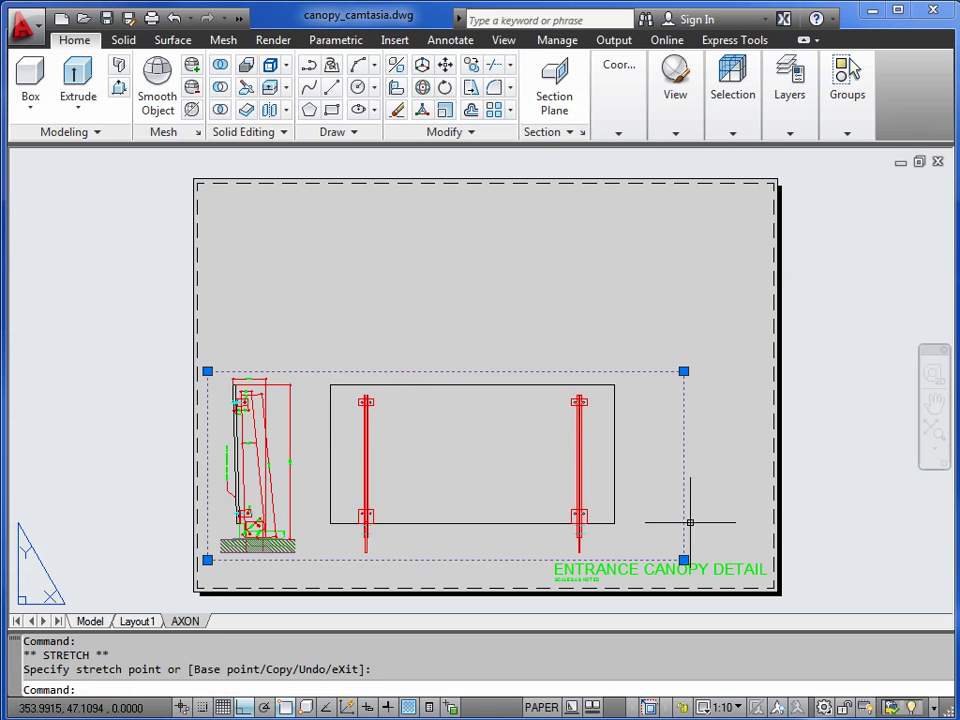
pyautogui.click(683, 371)
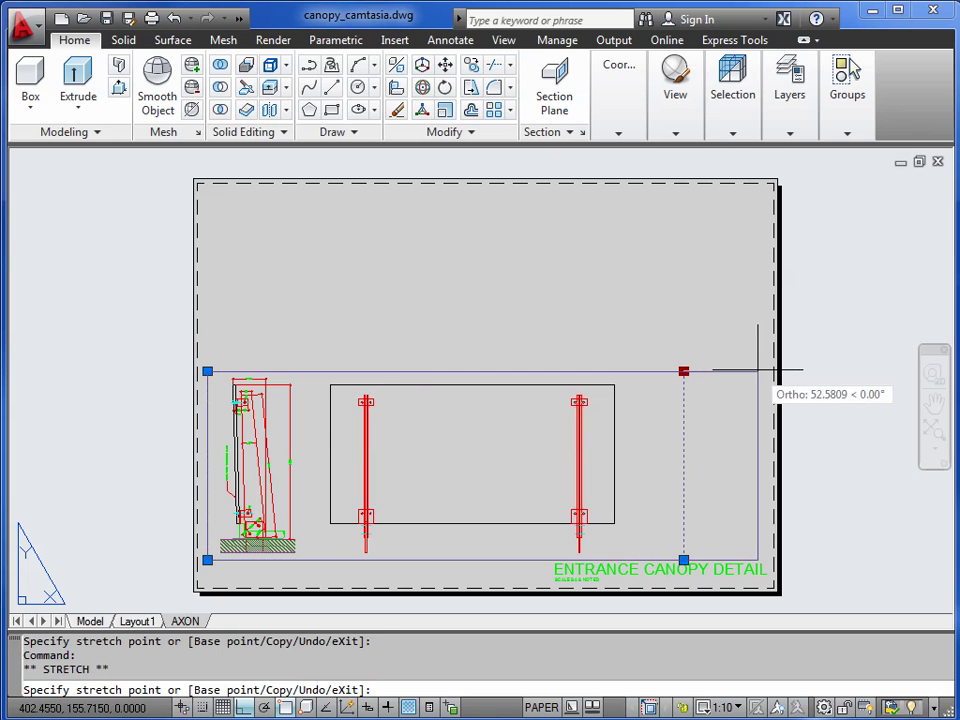
pyautogui.click(765, 371)
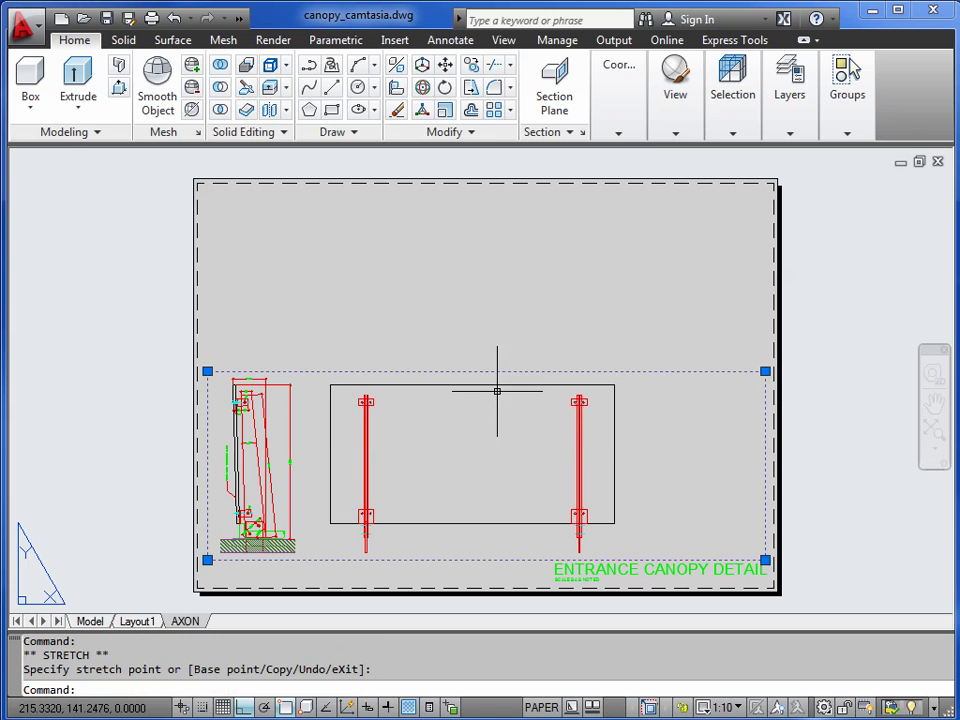
pyautogui.click(765, 371)
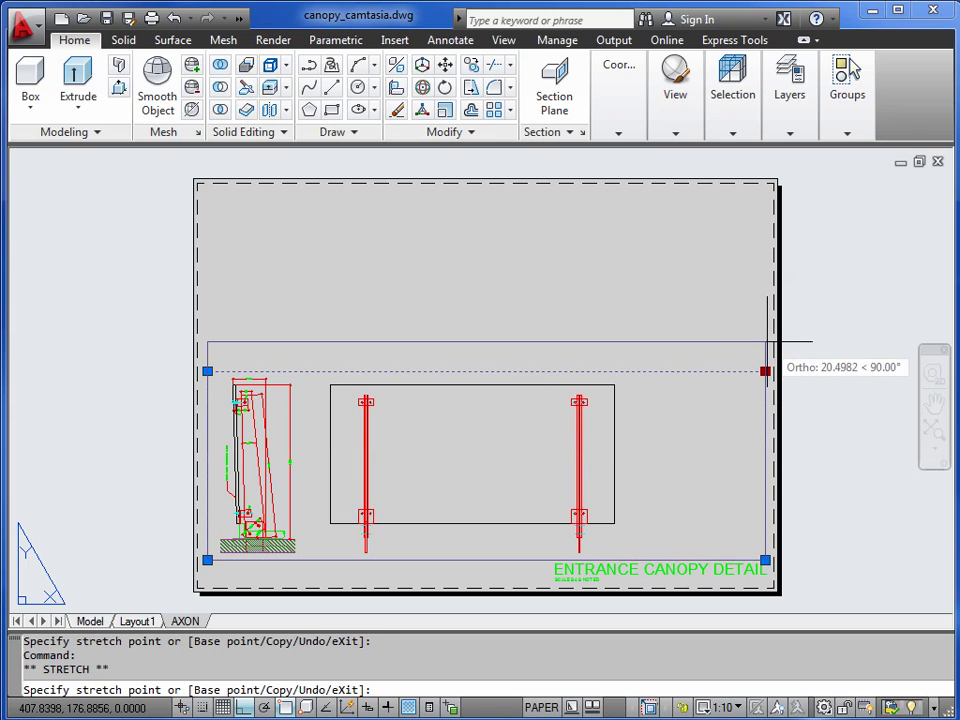
pyautogui.click(765, 336)
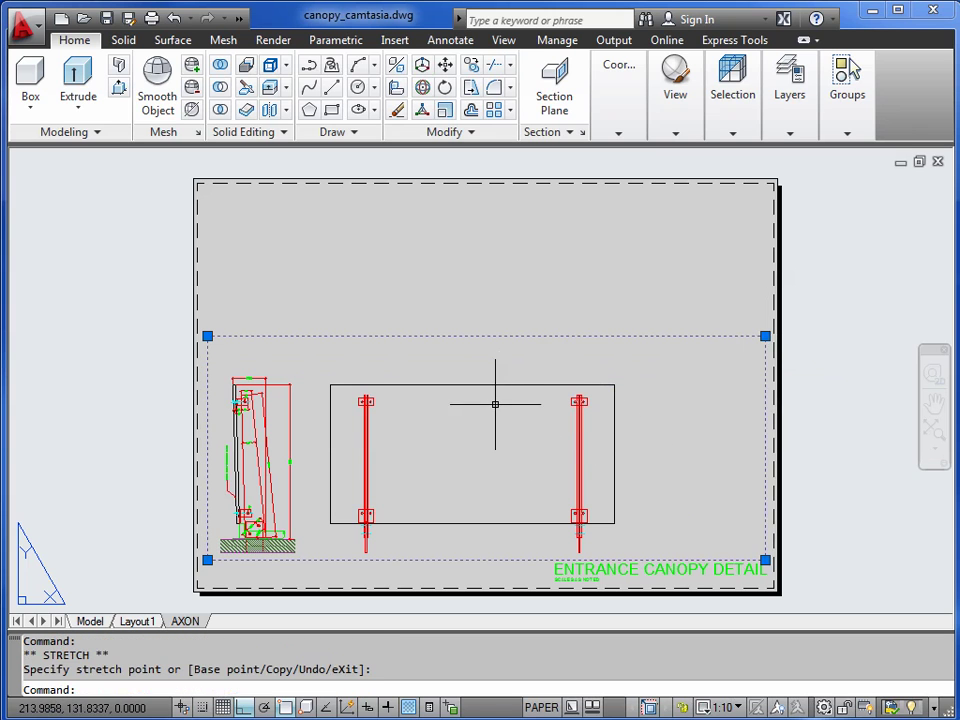
pyautogui.press('Escape')
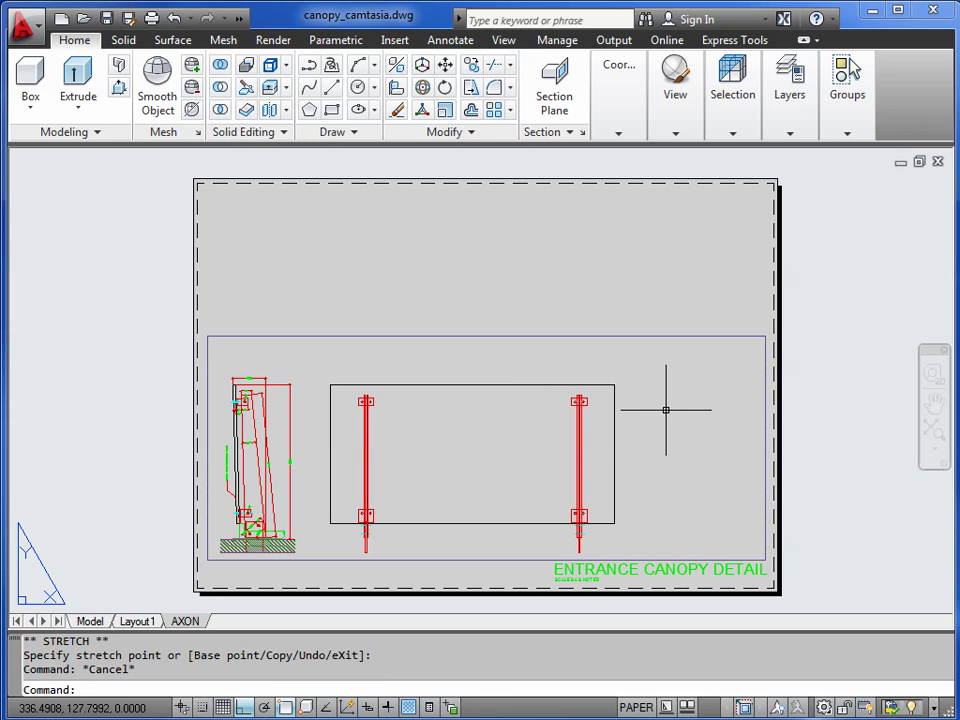
# Work inside the viewport, pan to the canopy detail, and freeze the dimensions layer there
pyautogui.doubleClick(659, 409)
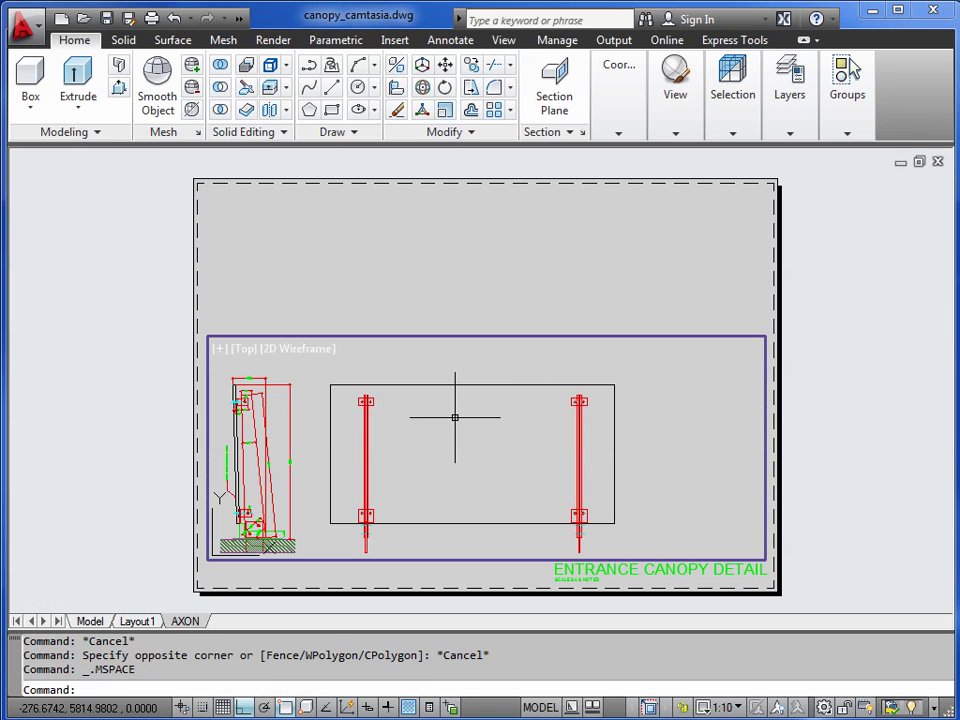
pyautogui.moveTo(446, 431)
pyautogui.mouseDown(button='middle')
pyautogui.moveTo(511, 413)
pyautogui.moveTo(679, 414)
pyautogui.mouseUp(button='middle')
pyautogui.moveTo(476, 450); pyautogui.dragTo(577, 370, button='middle')
pyautogui.scroll(-4, 555, 445)
pyautogui.moveTo(625, 465); pyautogui.dragTo(514, 536, button='middle')
pyautogui.click(790, 133)
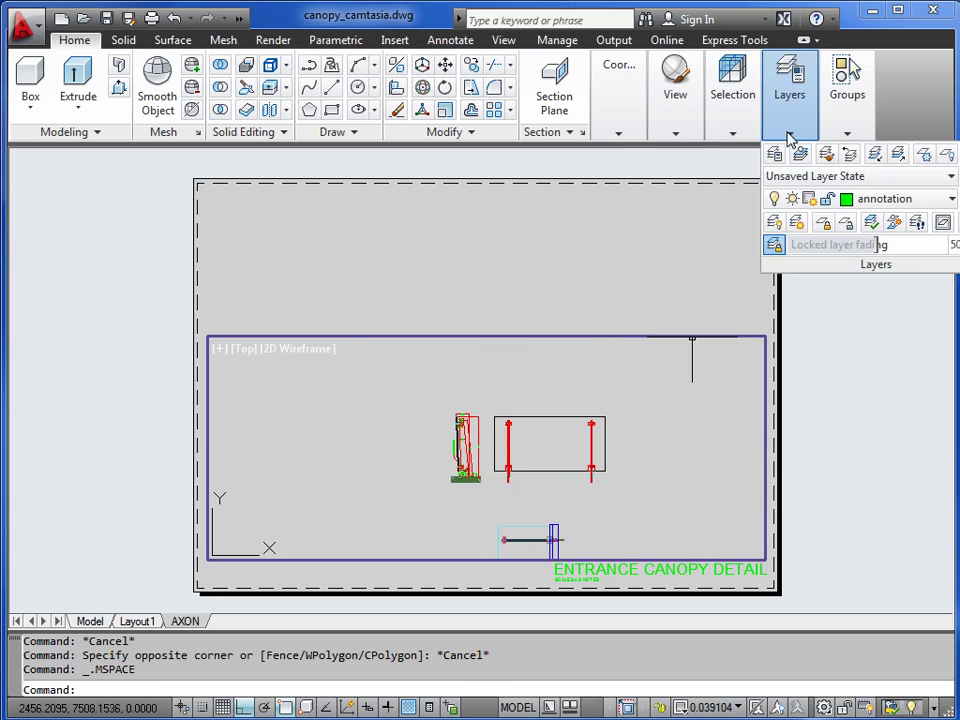
pyautogui.click(950, 200)
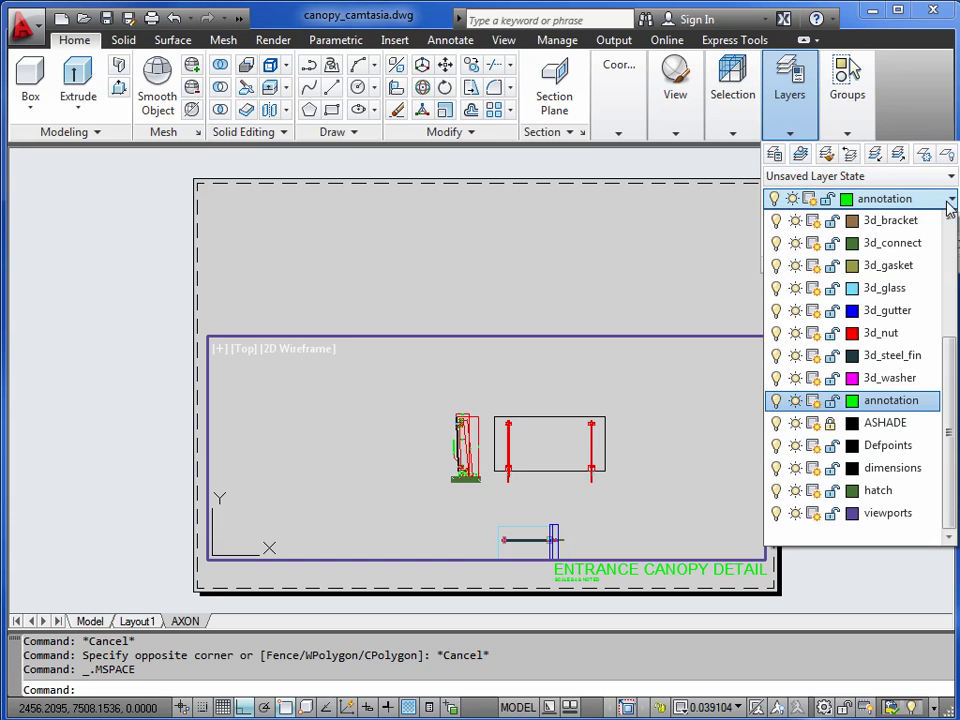
pyautogui.click(815, 471)
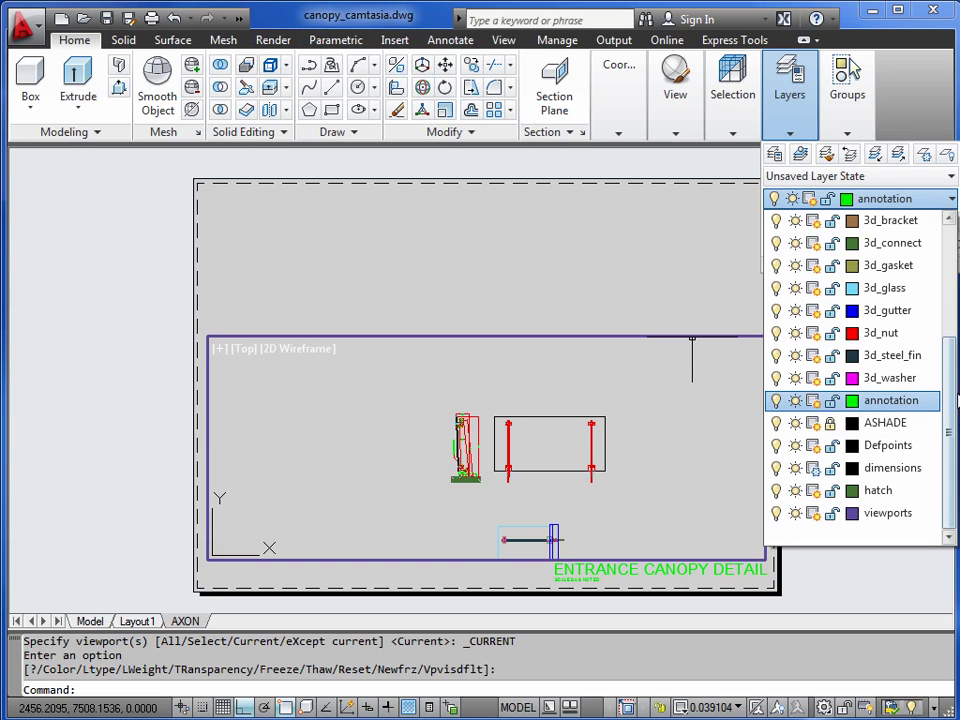
# Freeze 2d_glass, 2d_gutter, 2d_metal and hatch in this viewport only
pyautogui.scroll(1, 952, 400)
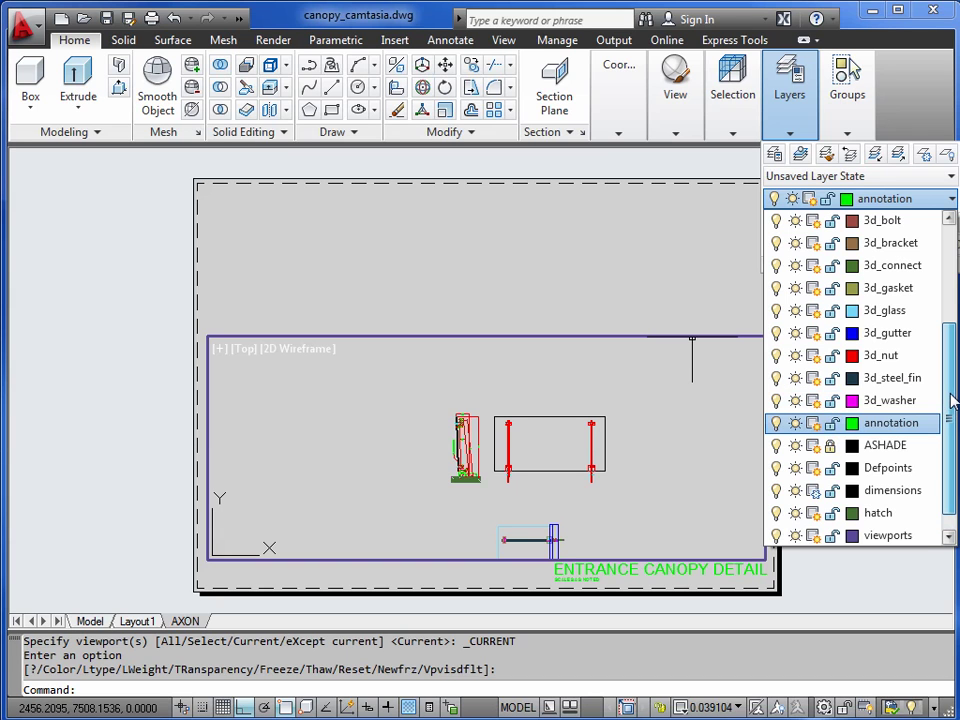
pyautogui.moveTo(952, 400); pyautogui.dragTo(952, 298)
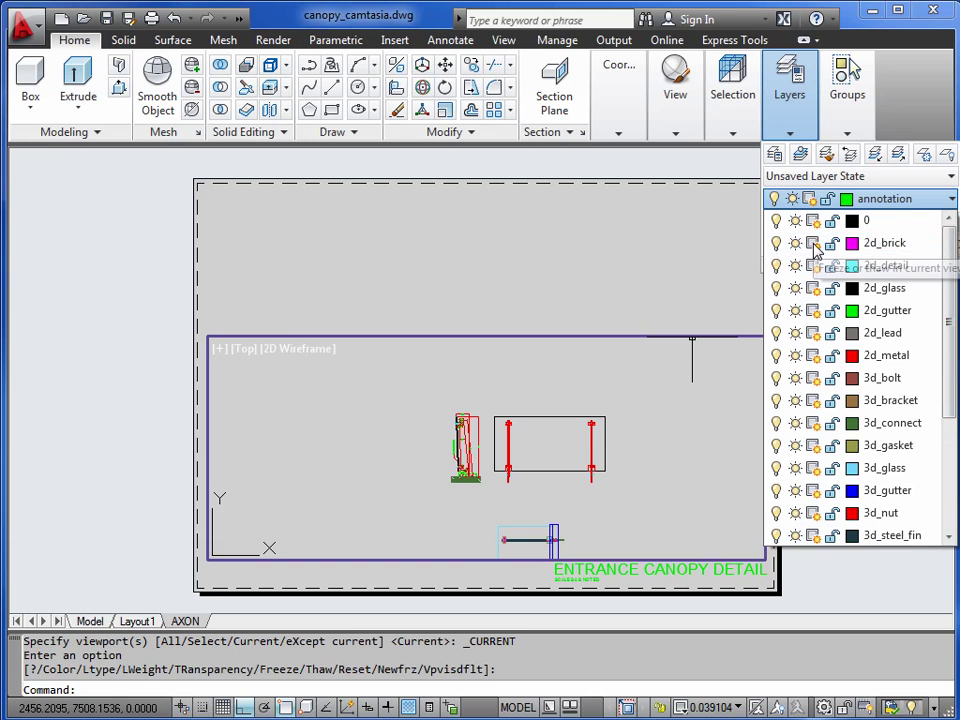
pyautogui.click(814, 288)
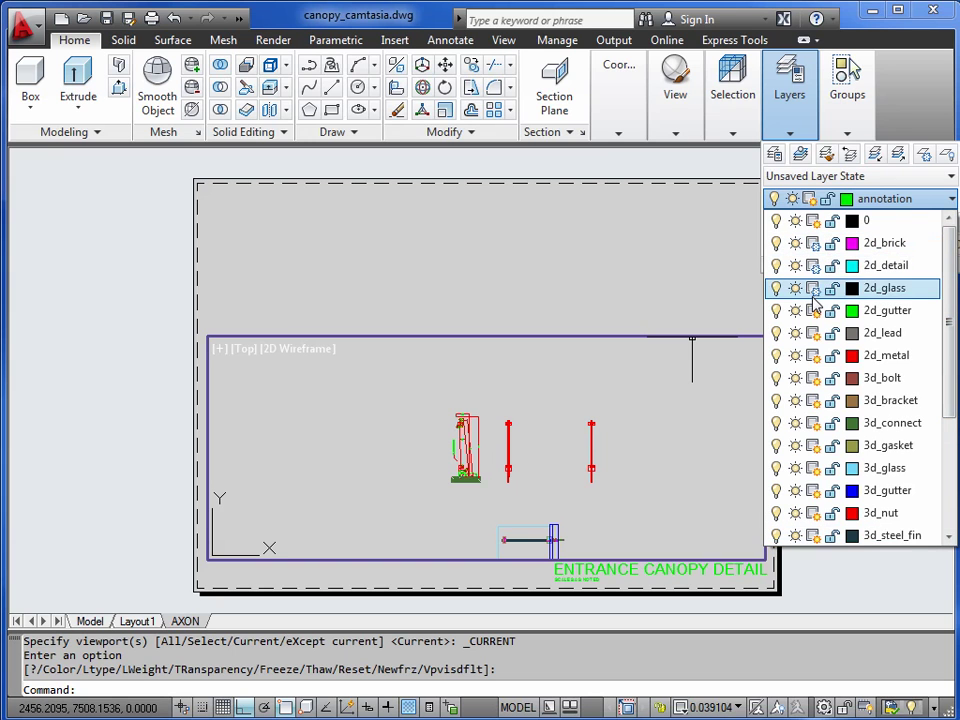
pyautogui.click(814, 310)
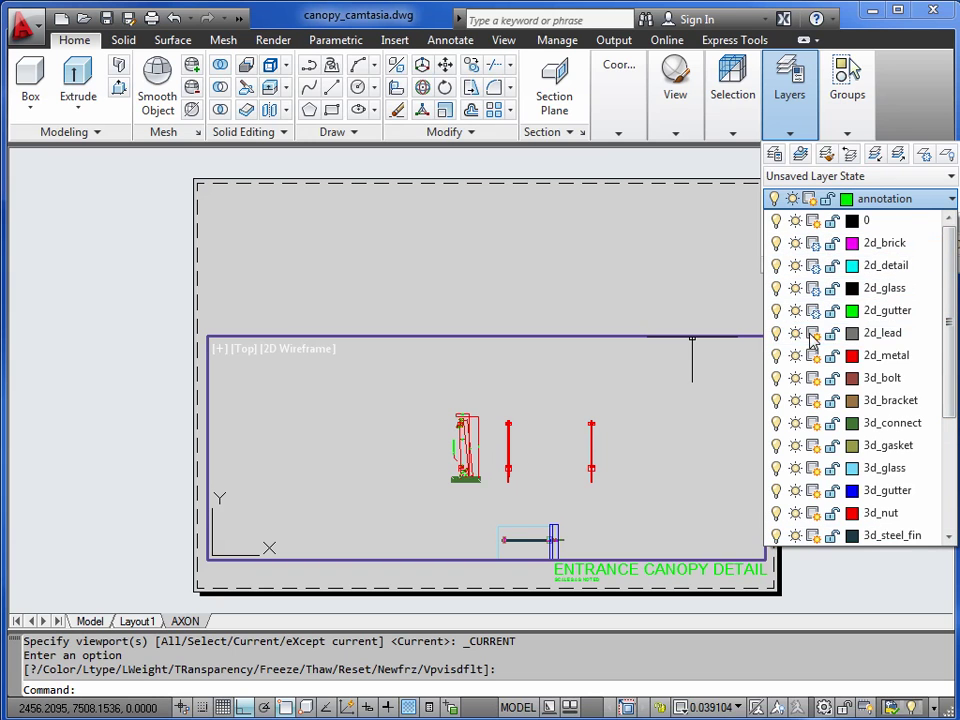
pyautogui.click(814, 355)
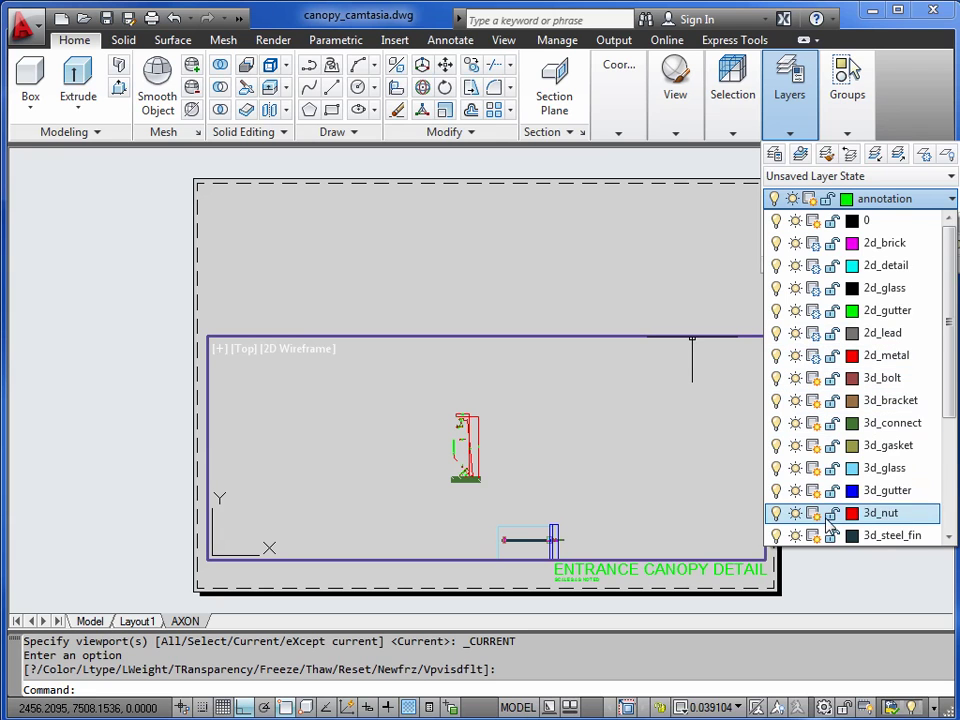
pyautogui.scroll(-2, 913, 510)
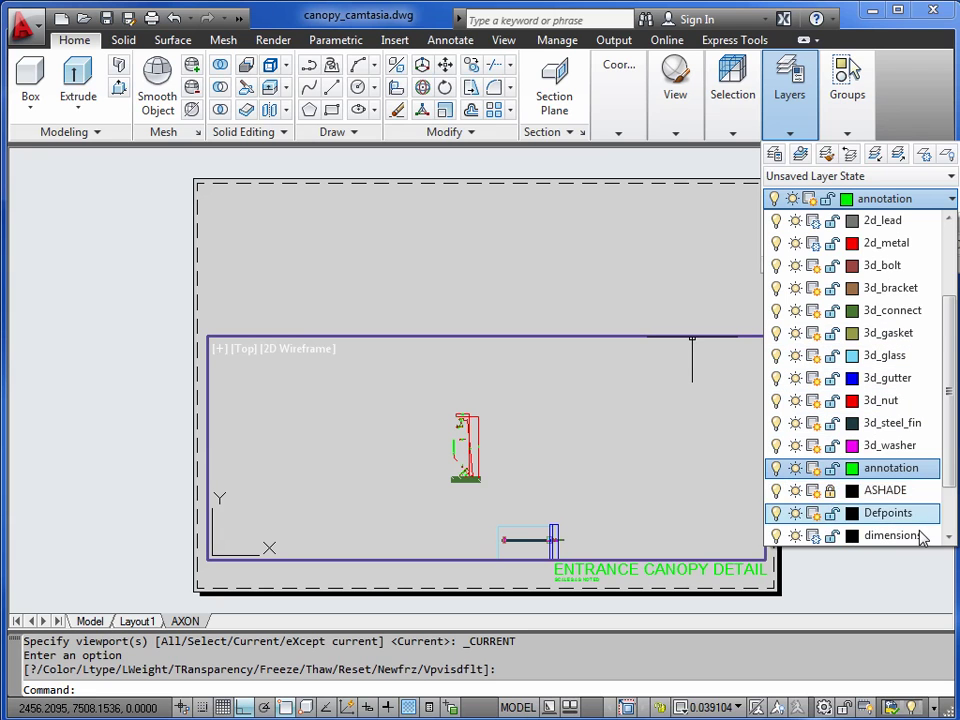
pyautogui.scroll(-1, 880, 500)
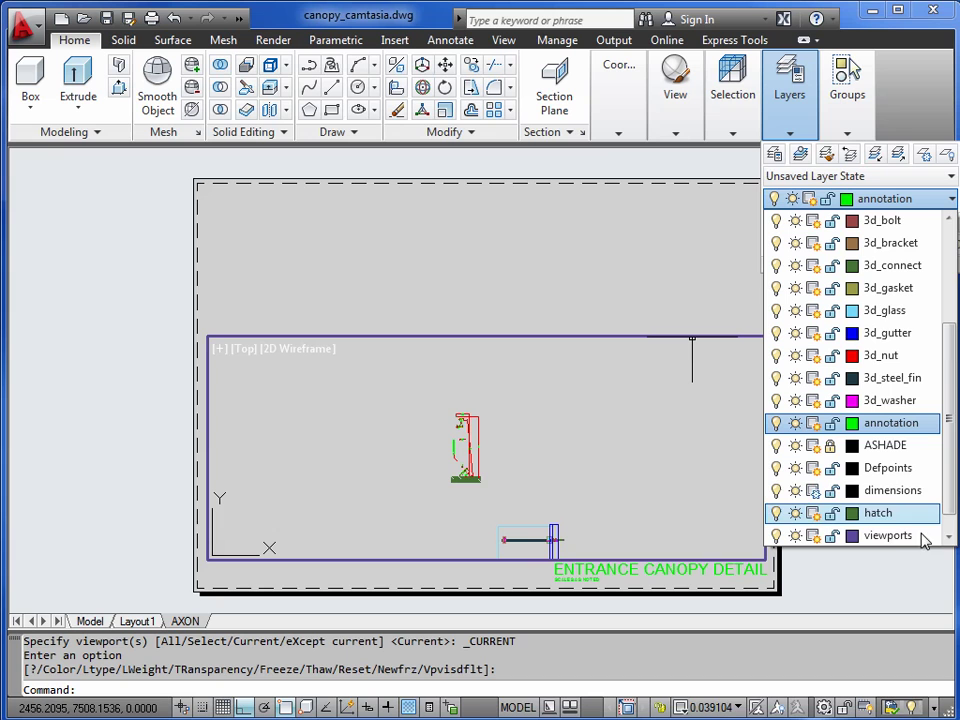
pyautogui.click(812, 514)
pyautogui.scroll(-1, 952, 505)
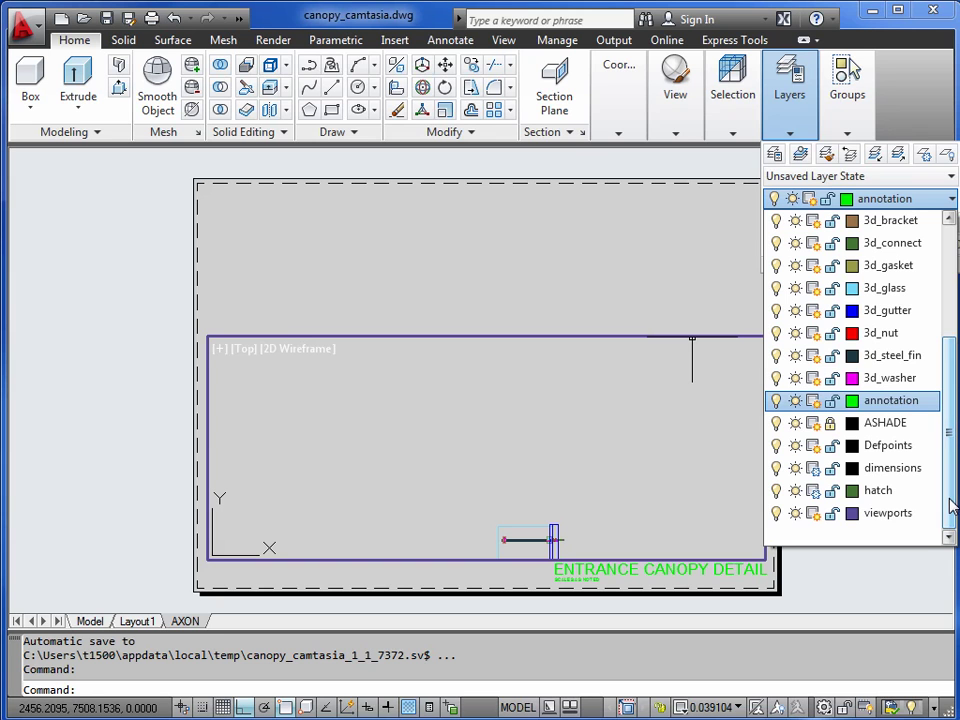
pyautogui.click(608, 463)
# Center the canopy in the viewport and orbit it into a tilted axonometric view
pyautogui.moveTo(594, 463); pyautogui.dragTo(563, 422, button='middle')
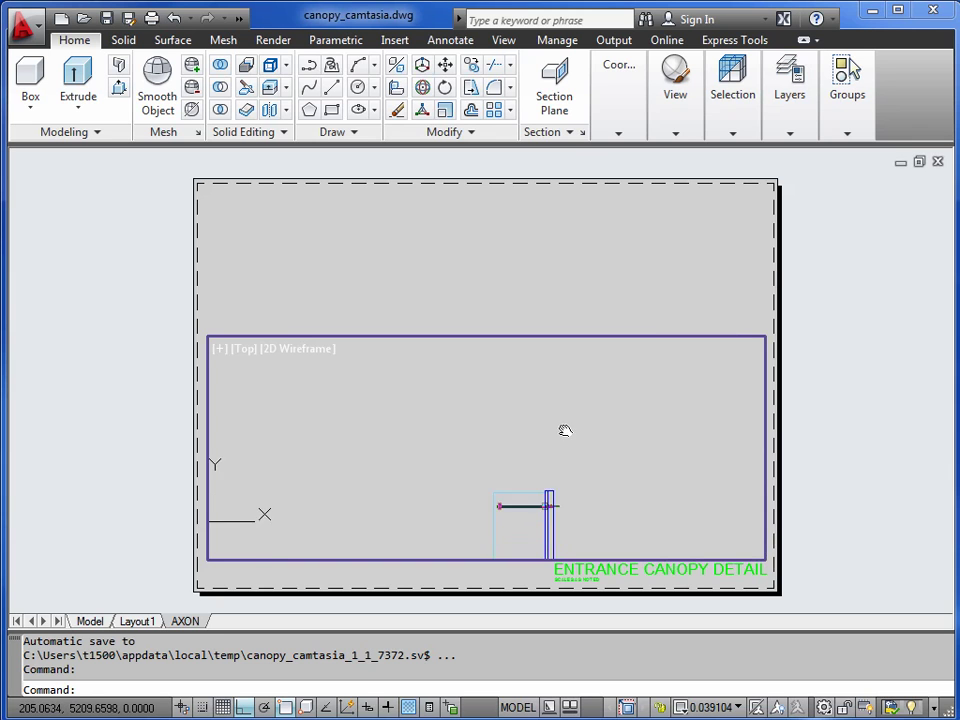
pyautogui.scroll(2, 561, 407)
pyautogui.moveTo(512, 450)
pyautogui.mouseDown(button='middle')
pyautogui.moveTo(508, 410)
pyautogui.moveTo(505, 422)
pyautogui.mouseUp(button='middle')
pyautogui.moveTo(617, 456); pyautogui.dragTo(561, 456, button='middle')
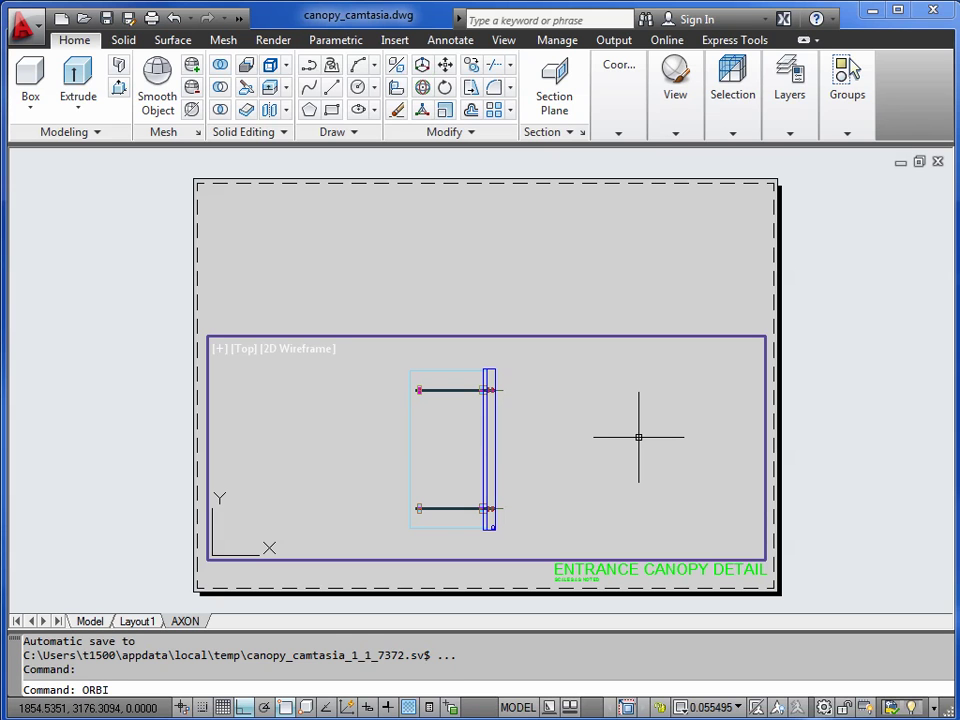
pyautogui.press('Return')
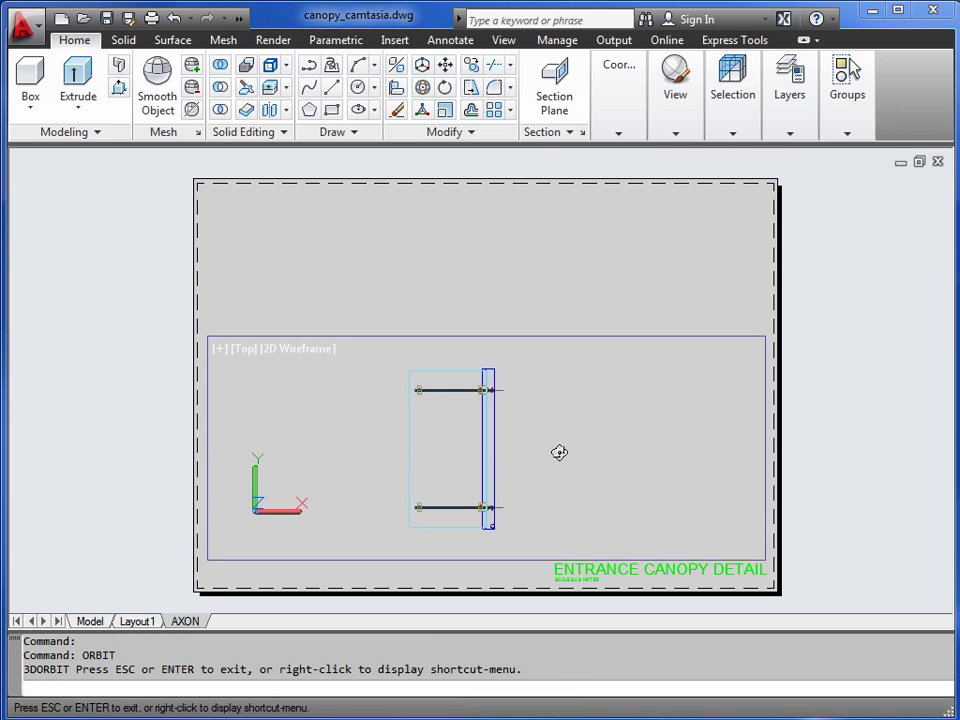
pyautogui.moveTo(560, 452)
pyautogui.mouseDown()
pyautogui.moveTo(600, 435)
pyautogui.moveTo(587, 400)
pyautogui.moveTo(549, 396)
pyautogui.moveTo(574, 392)
pyautogui.moveTo(482, 457)
pyautogui.moveTo(564, 459)
pyautogui.moveTo(531, 454)
pyautogui.moveTo(543, 481)
pyautogui.mouseUp()
pyautogui.moveTo(482, 476)
pyautogui.mouseDown()
pyautogui.moveTo(450, 502)
pyautogui.moveTo(456, 450)
pyautogui.moveTo(444, 484)
pyautogui.moveTo(467, 474)
pyautogui.moveTo(453, 469)
pyautogui.moveTo(503, 468)
pyautogui.moveTo(494, 471)
pyautogui.mouseUp()
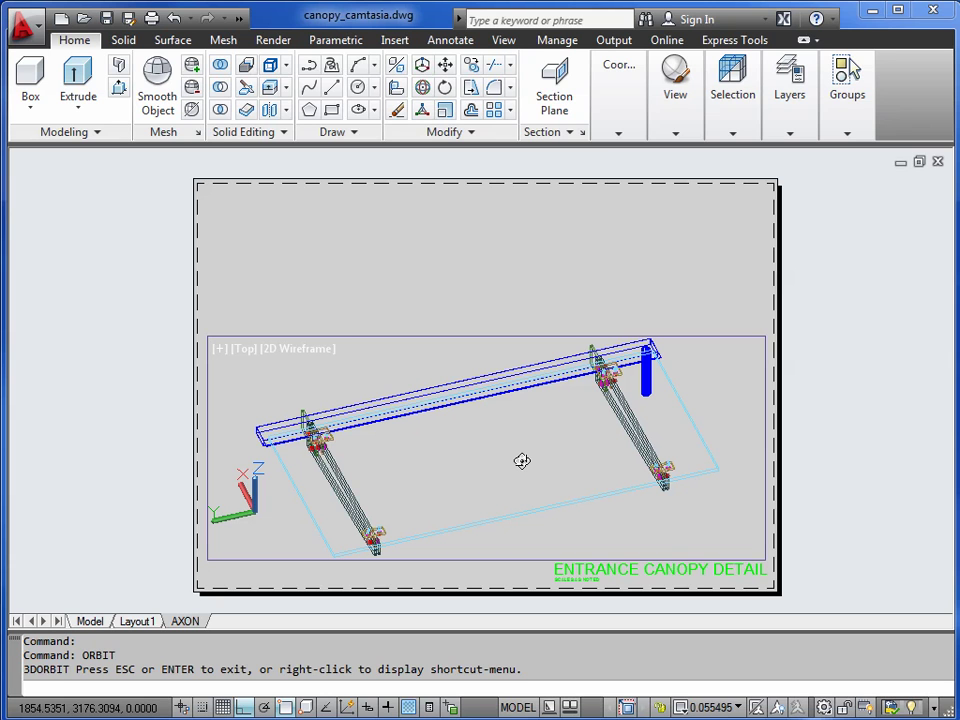
pyautogui.press('Escape')
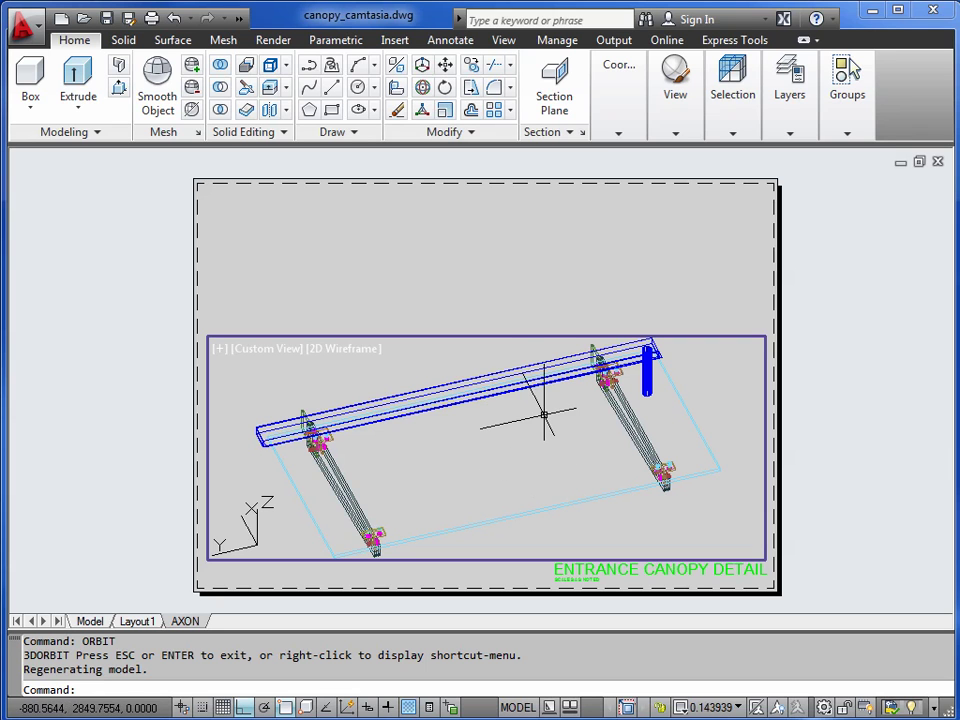
pyautogui.click(789, 138)
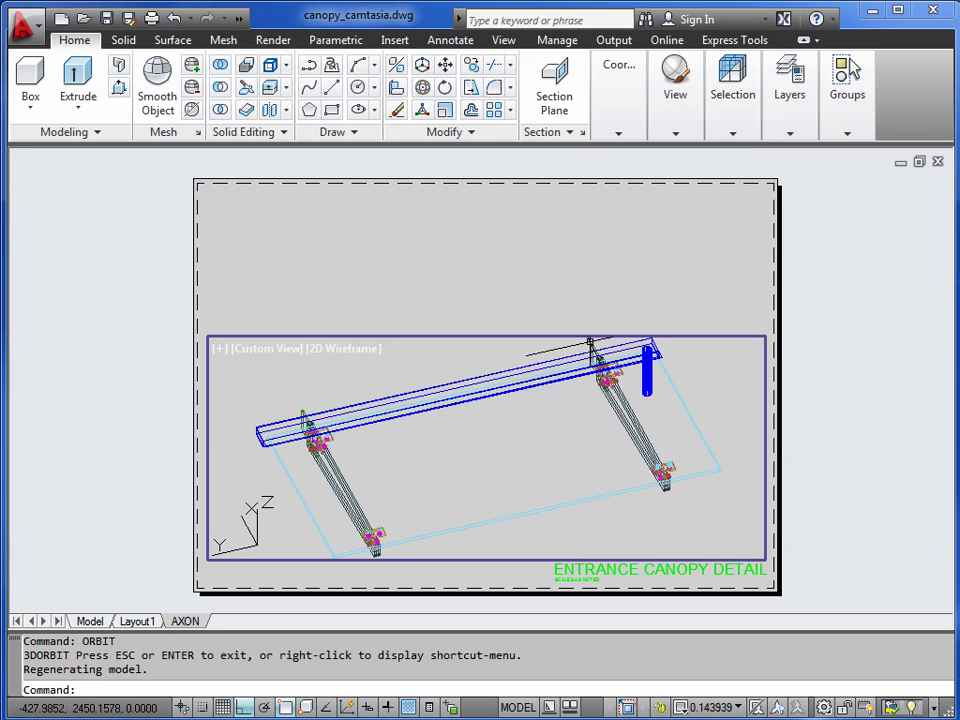
# Freeze 3d_bolt, 3d_glass, 3d_gutter and 3d_steel_fin in this viewport only
pyautogui.click(786, 136)
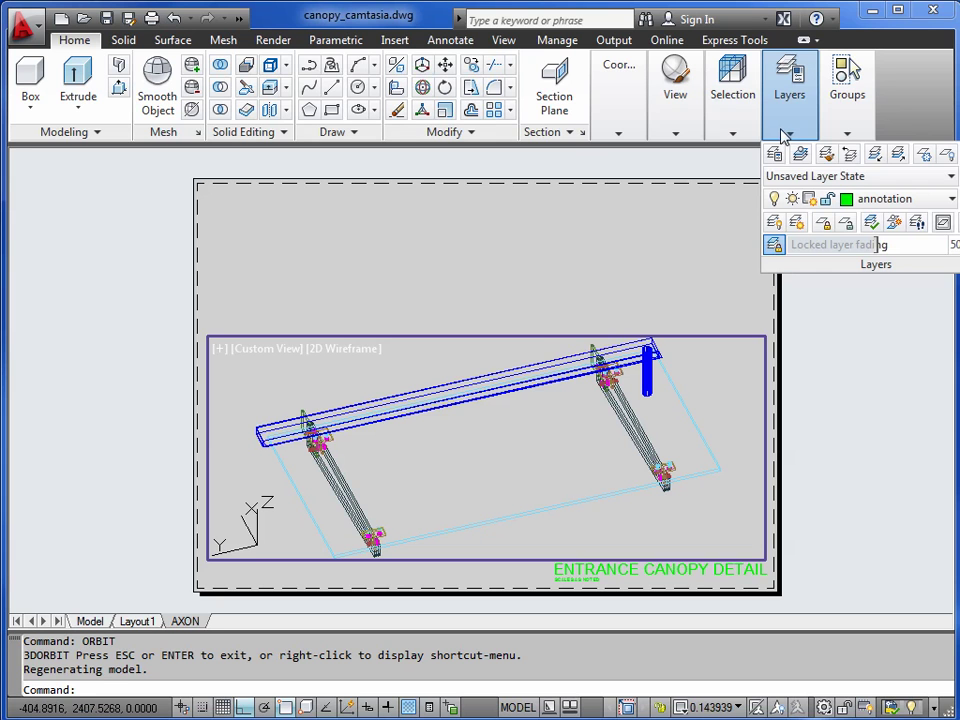
pyautogui.click(940, 202)
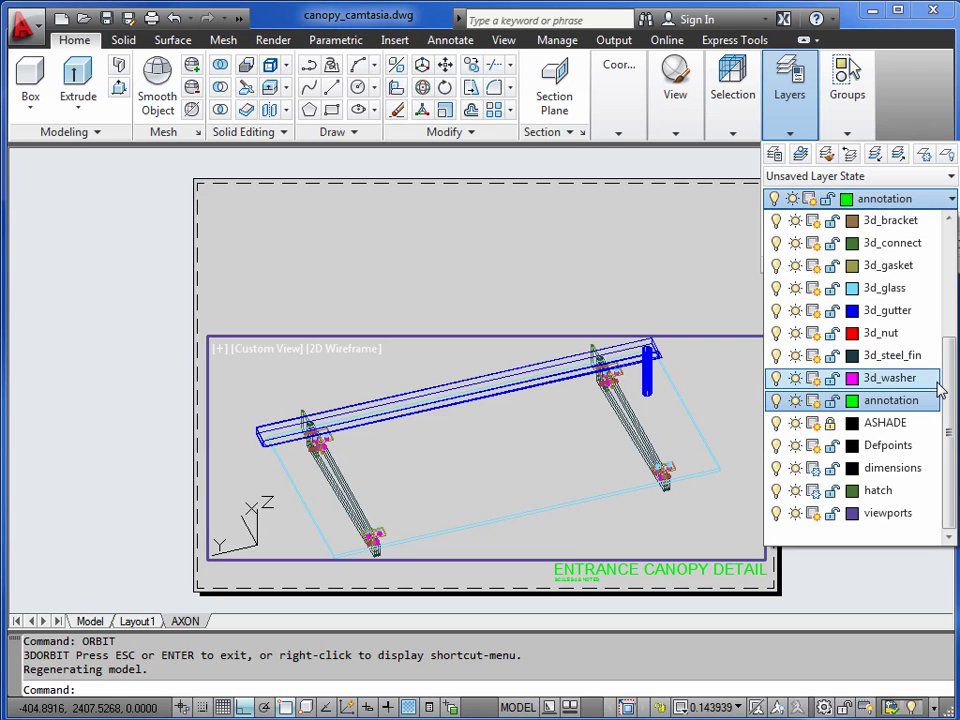
pyautogui.moveTo(950, 412); pyautogui.dragTo(952, 370)
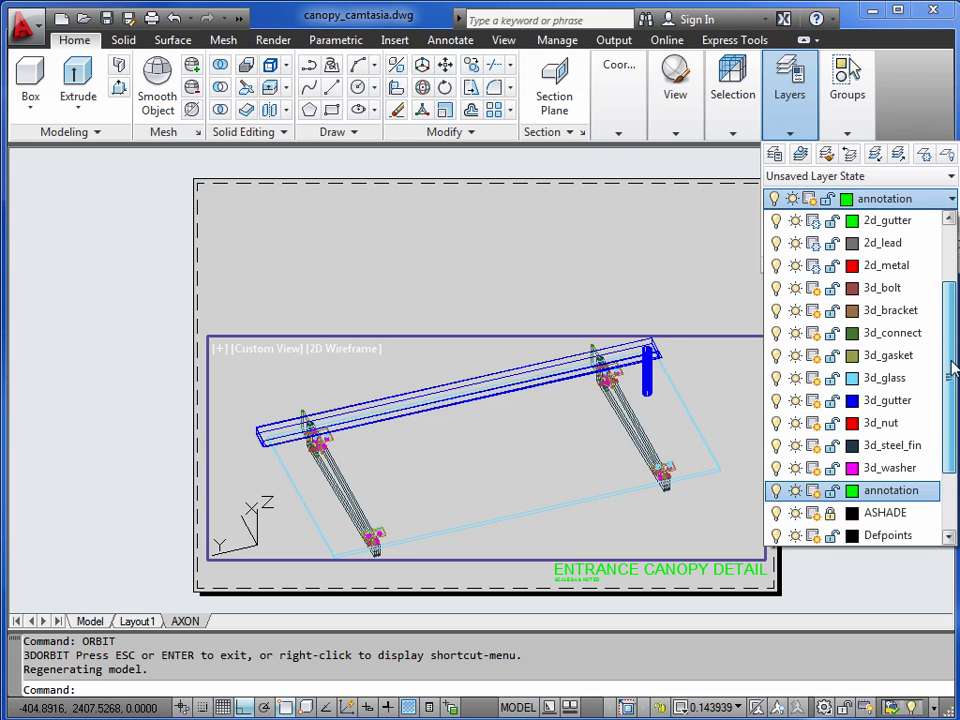
pyautogui.click(811, 290)
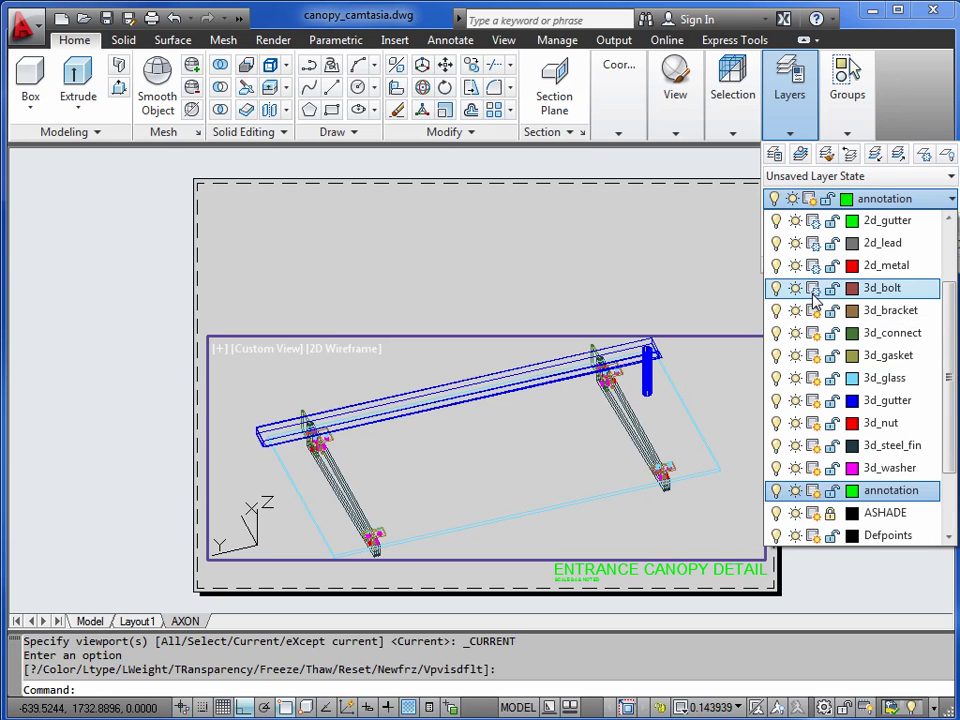
pyautogui.click(812, 380)
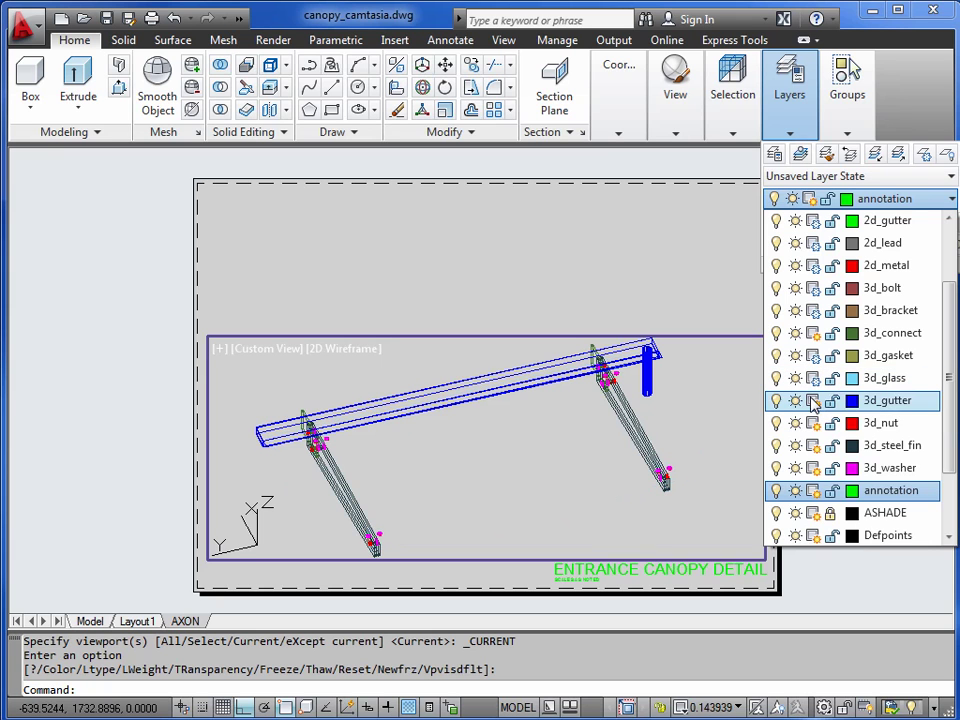
pyautogui.click(812, 401)
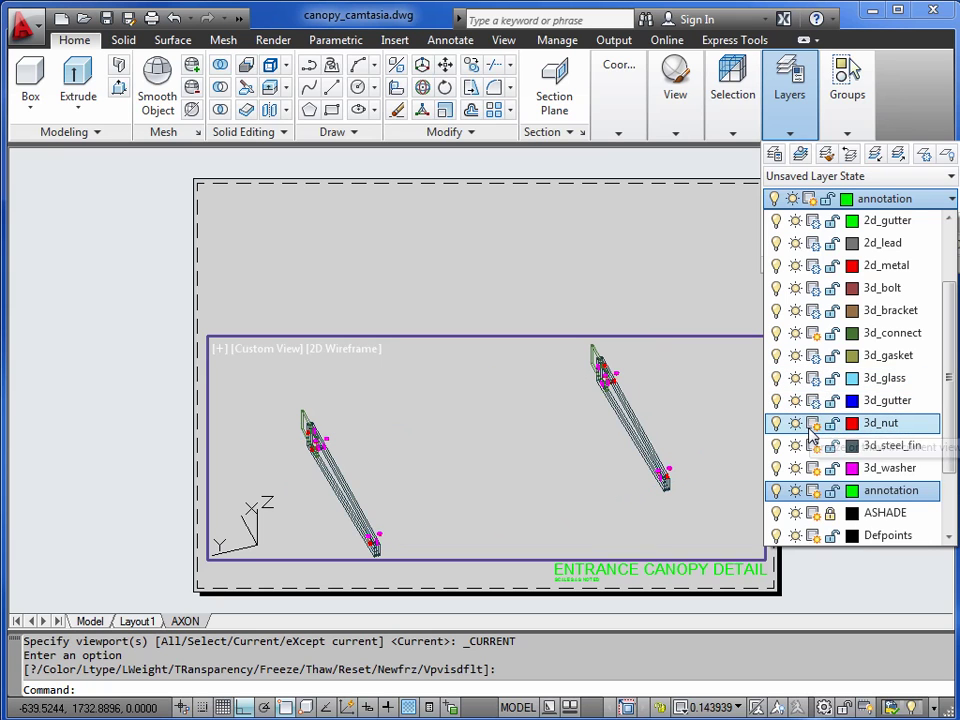
pyautogui.click(813, 446)
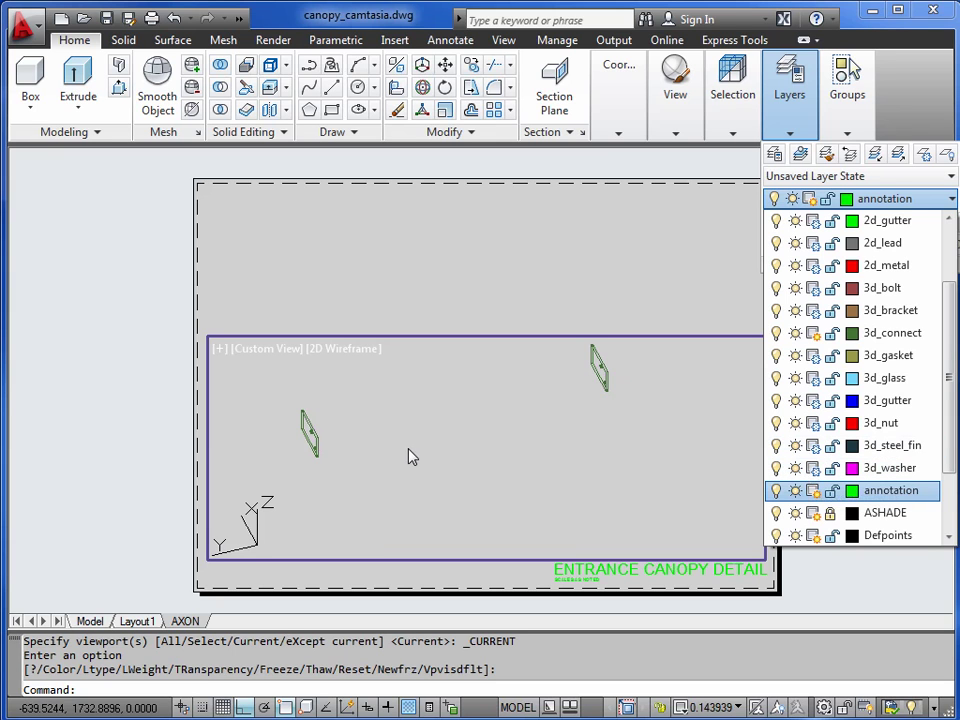
pyautogui.click(155, 331)
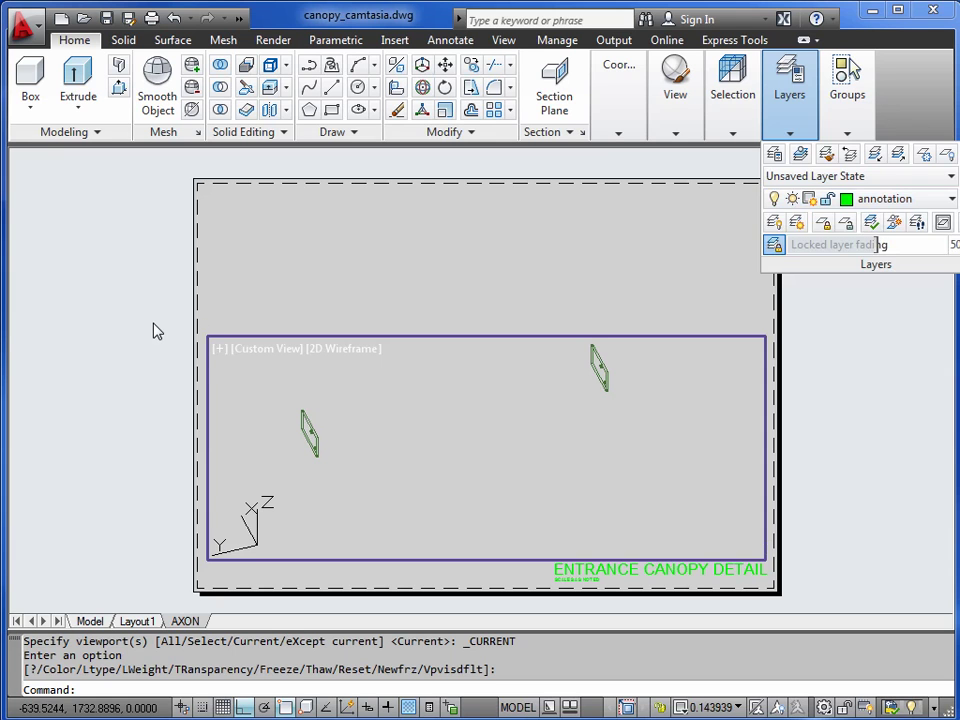
# Copy the viewport 30 units upward in paper space
pyautogui.doubleClick(152, 327)
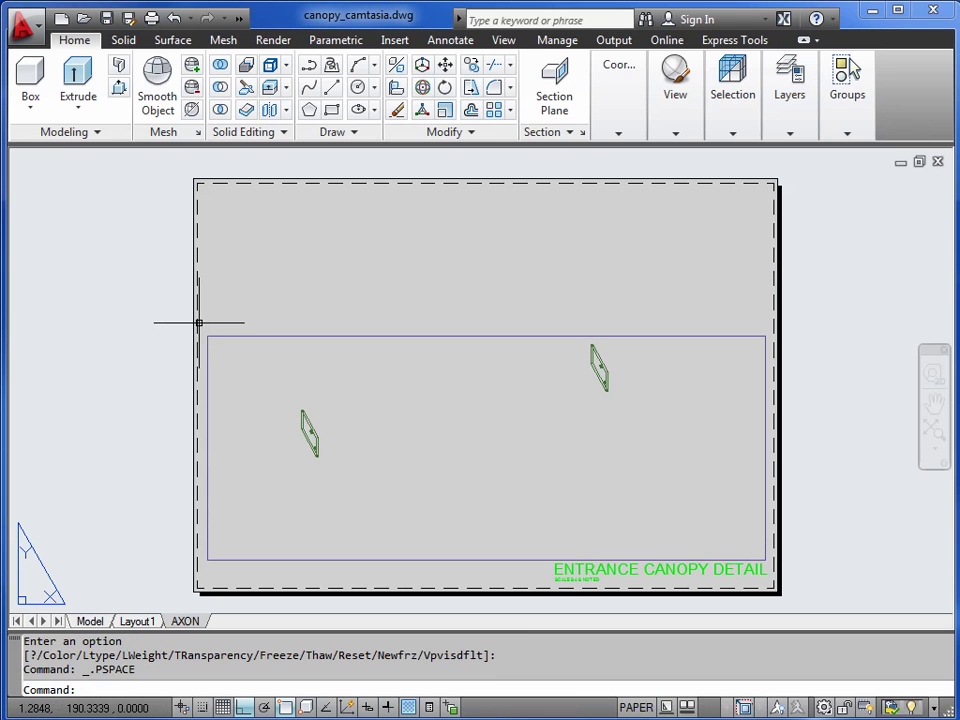
pyautogui.write('CP')
pyautogui.press('Return')
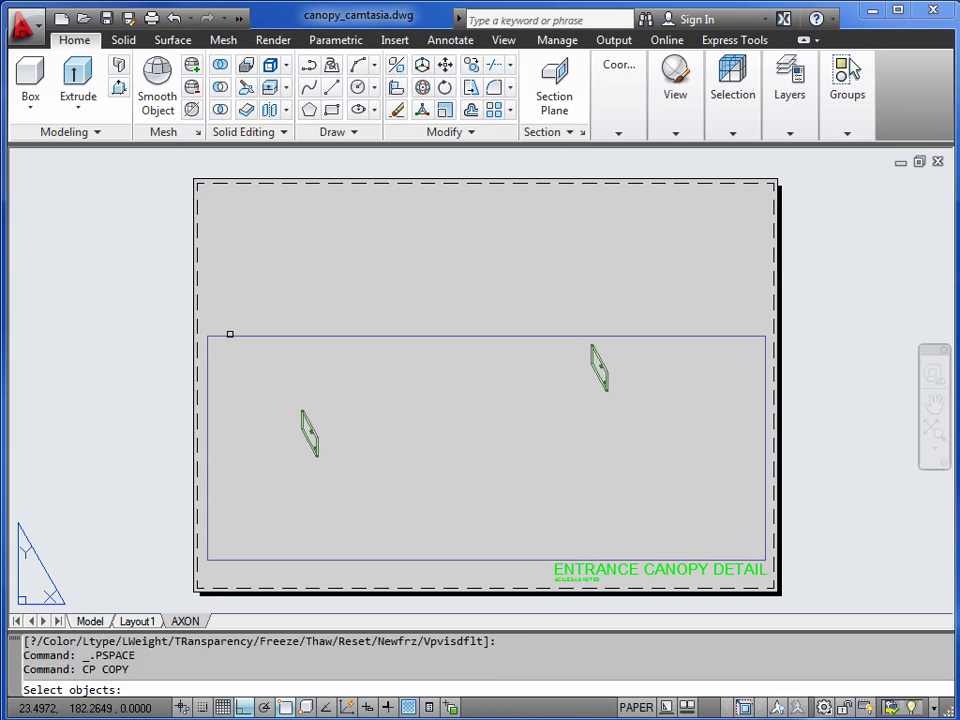
pyautogui.click(228, 336)
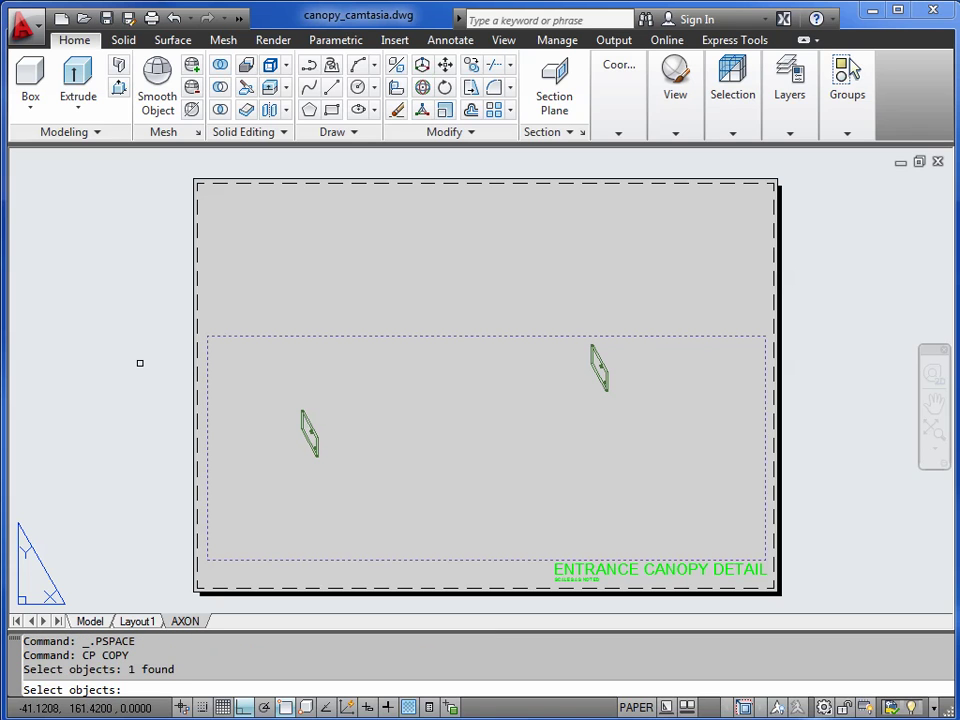
pyautogui.press('Return')
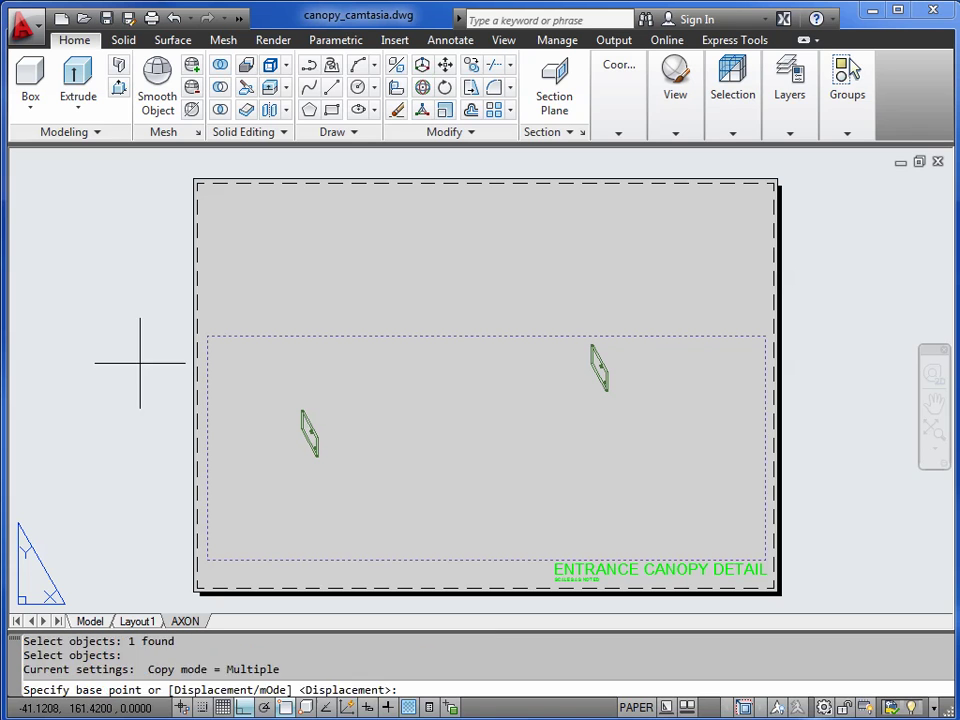
pyautogui.click(144, 406)
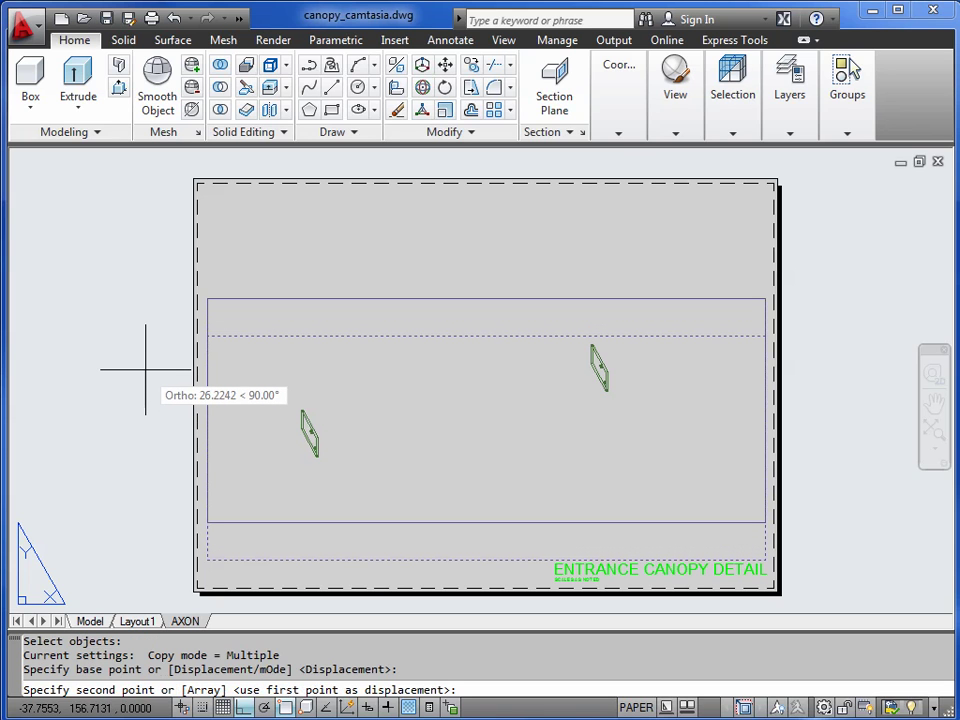
pyautogui.write('30')
pyautogui.press('Return')
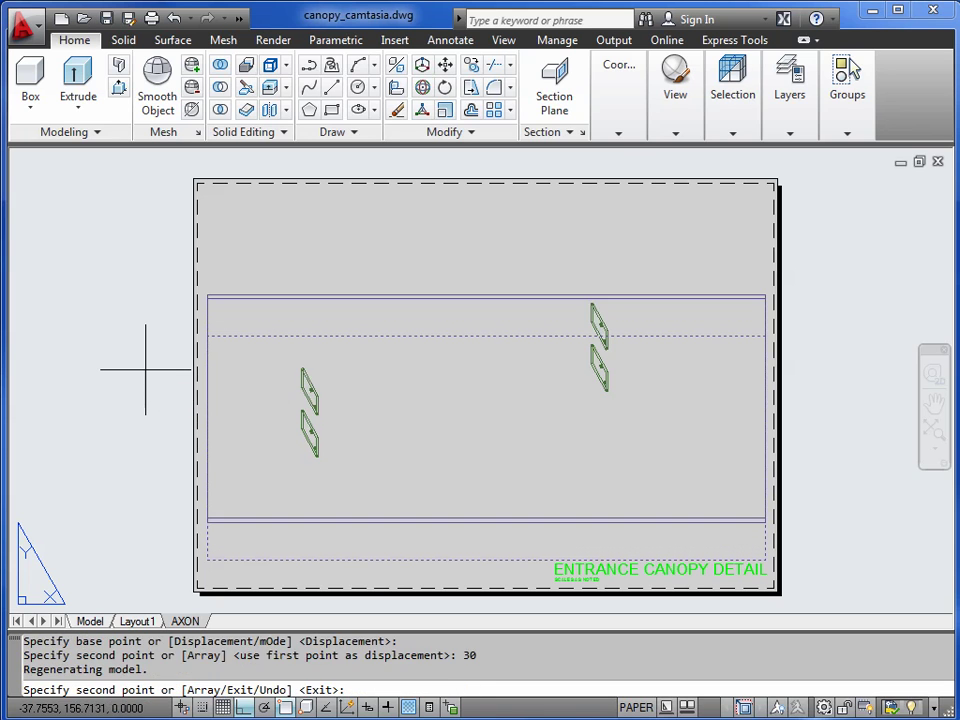
pyautogui.press('Return')
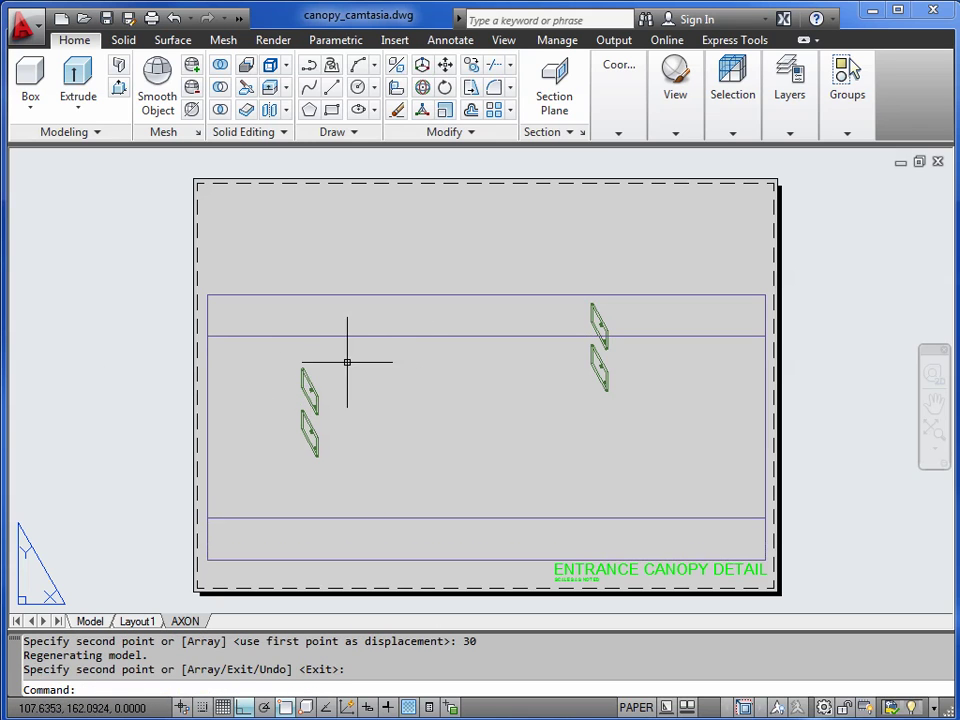
# In the upper viewport, freeze 3d_connect and thaw 3d_steel_fin
pyautogui.doubleClick(409, 317)
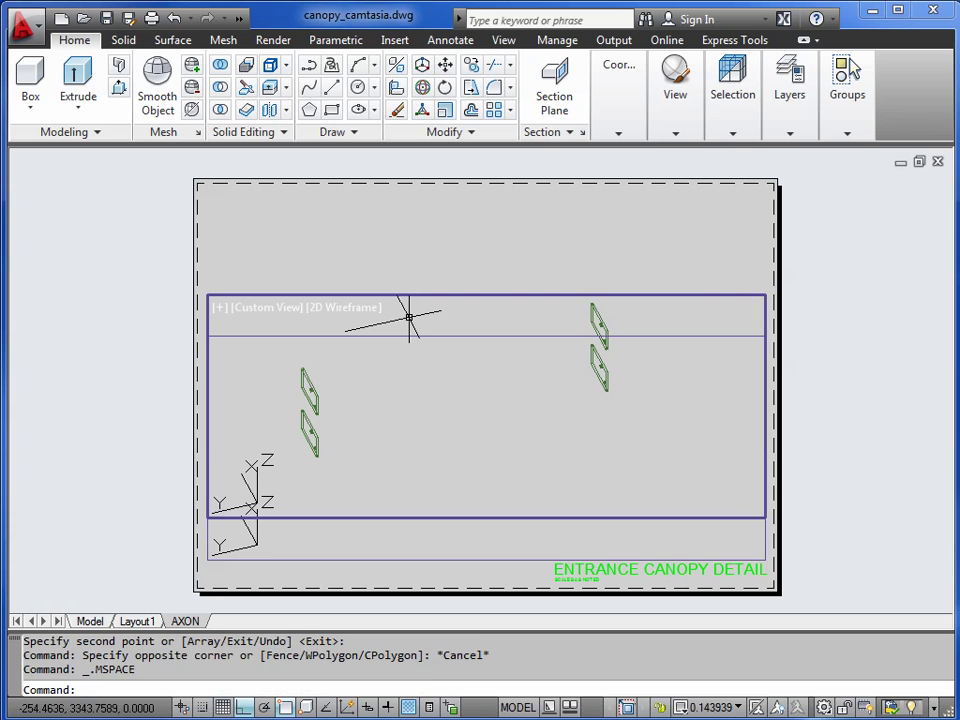
pyautogui.click(790, 133)
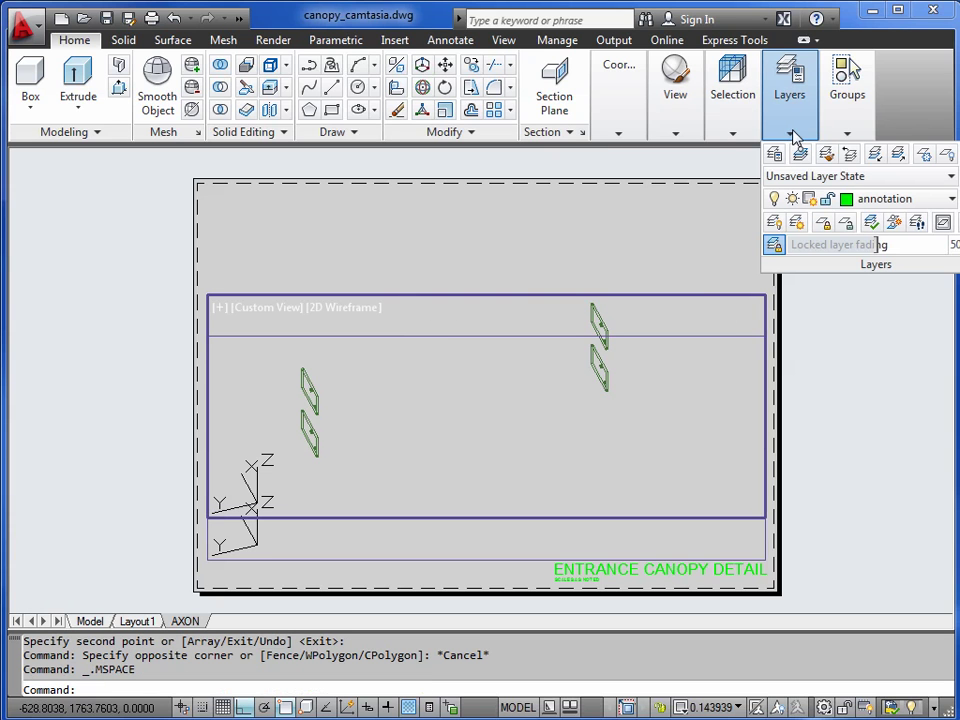
pyautogui.click(952, 199)
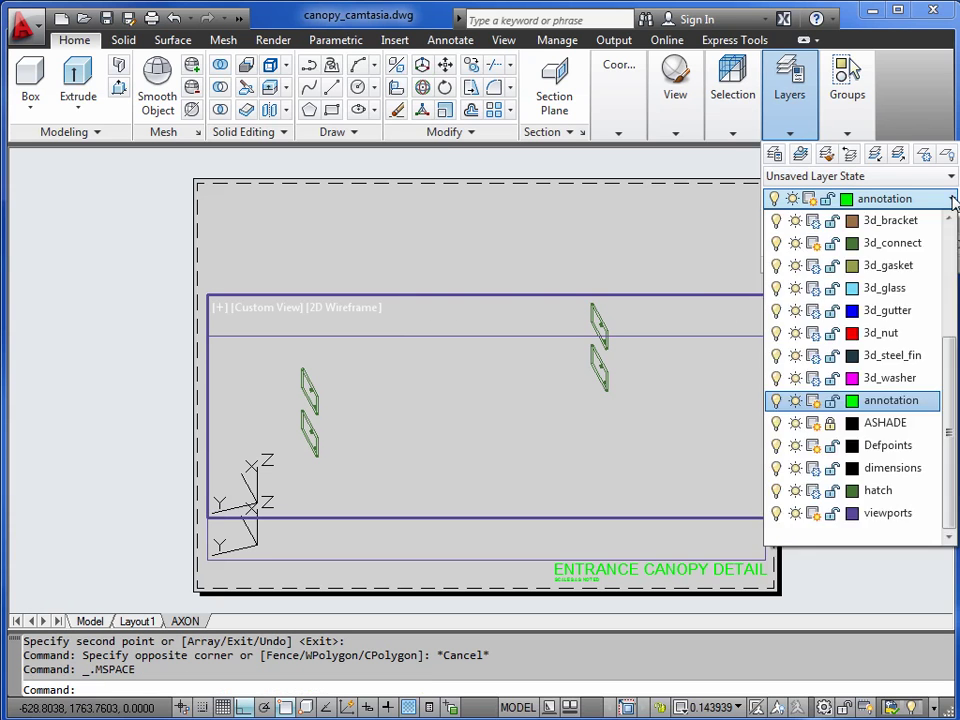
pyautogui.moveTo(950, 371); pyautogui.dragTo(950, 352)
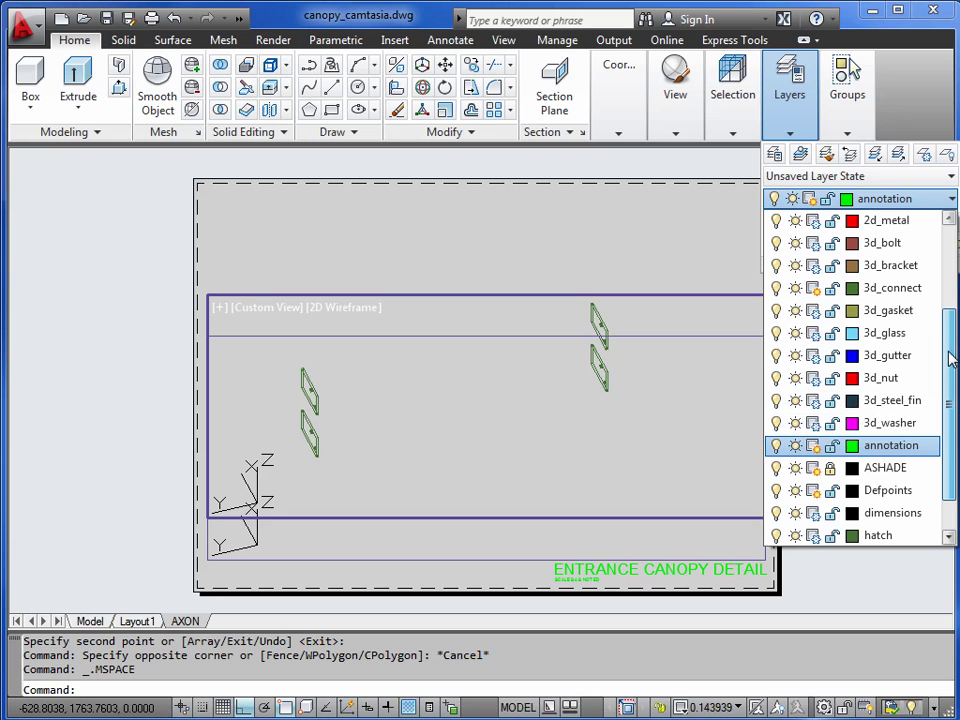
pyautogui.click(811, 289)
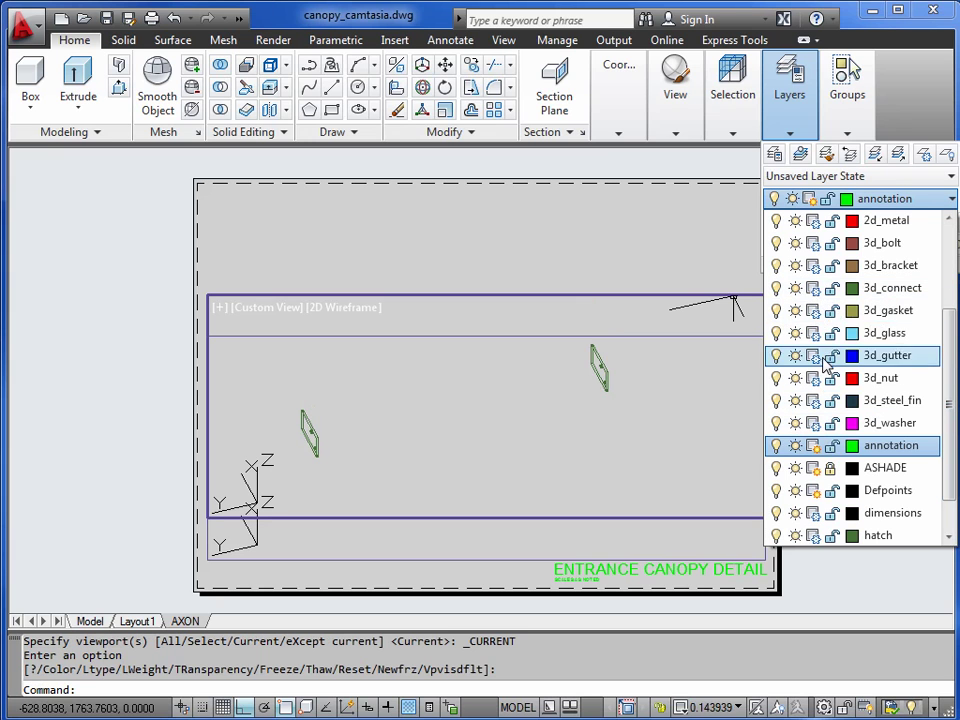
pyautogui.click(812, 401)
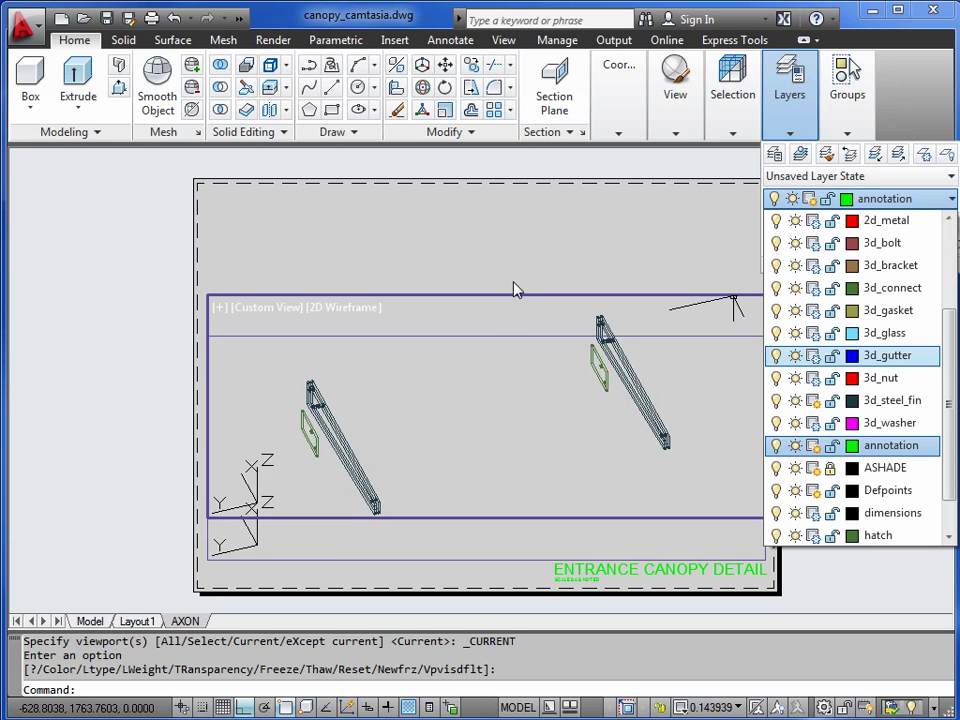
# Copy the viewport again, stacking the copy directly above the original
pyautogui.click(172, 284)
pyautogui.doubleClick(170, 276)
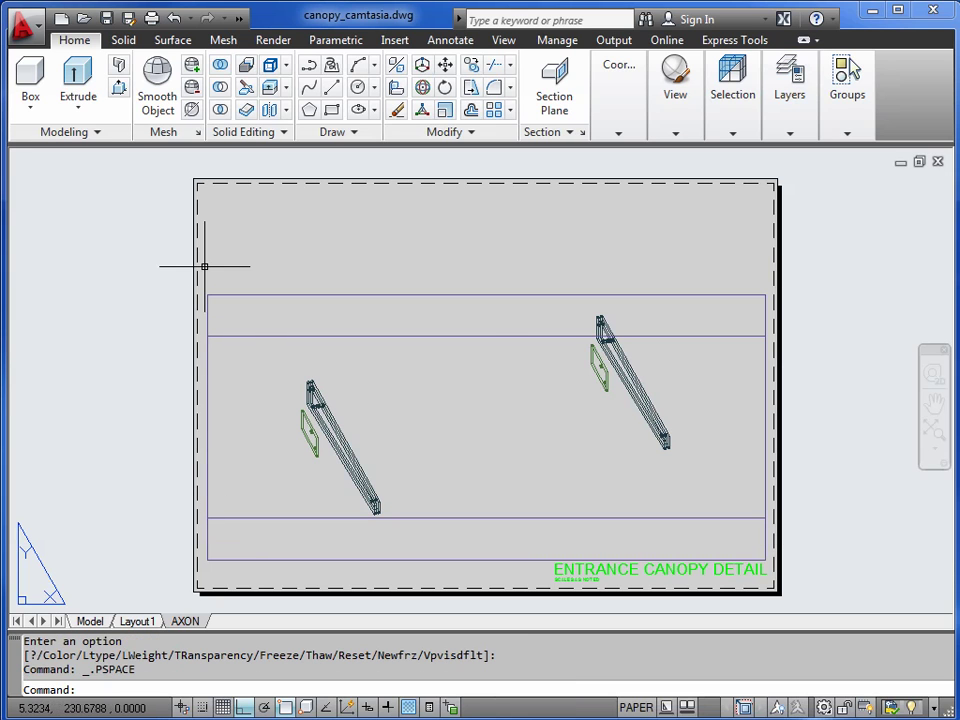
pyautogui.write('CP')
pyautogui.press('Return')
pyautogui.click(214, 294)
pyautogui.press('Return')
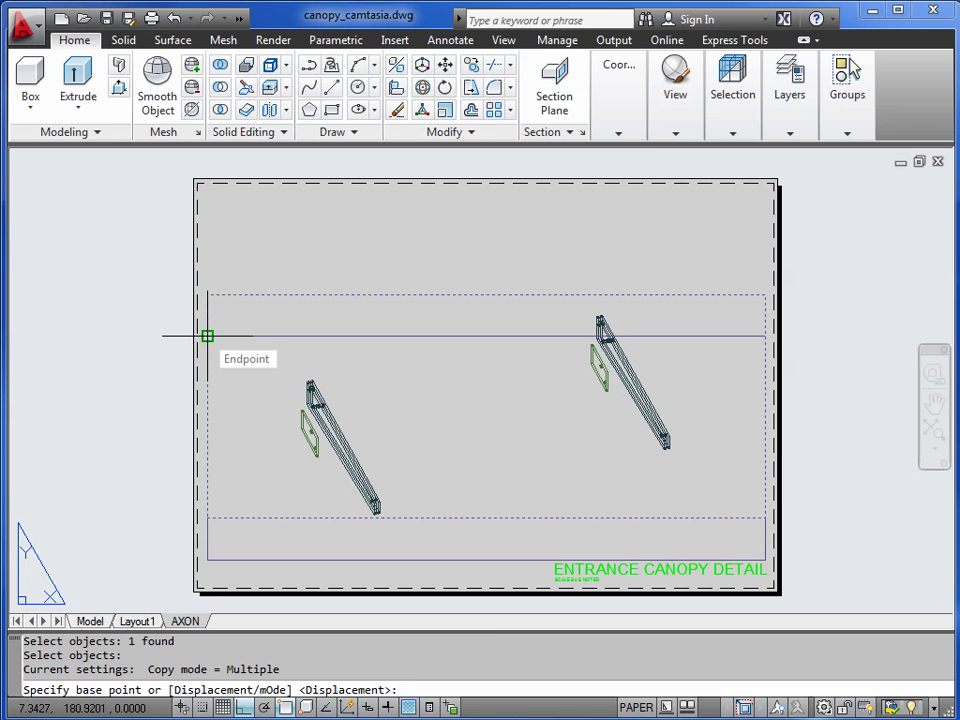
pyautogui.click(207, 336)
pyautogui.click(207, 294)
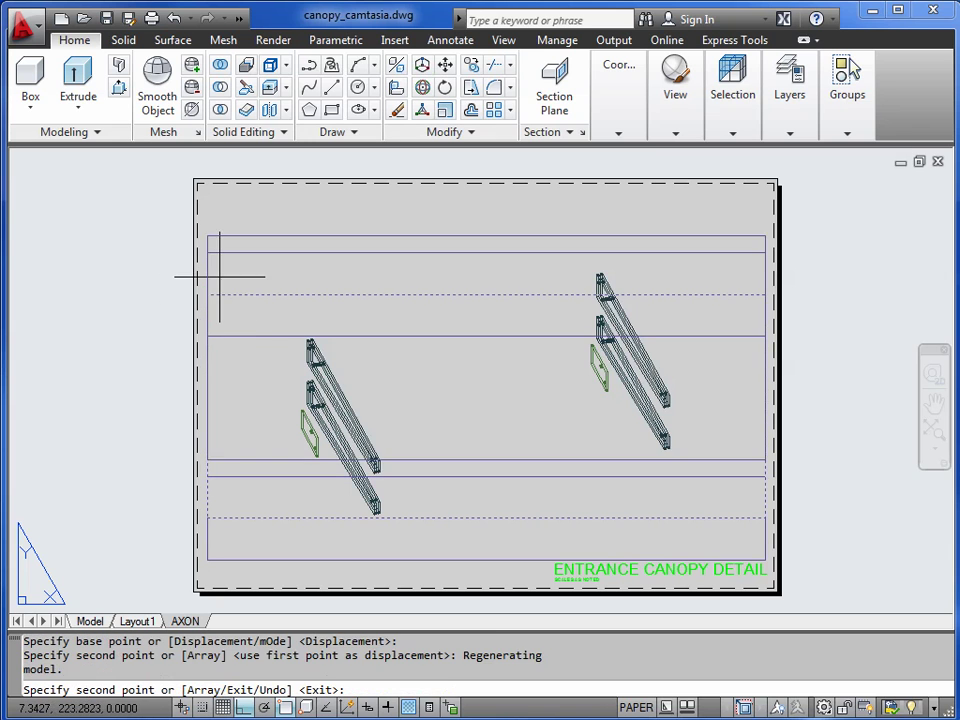
pyautogui.press('Return')
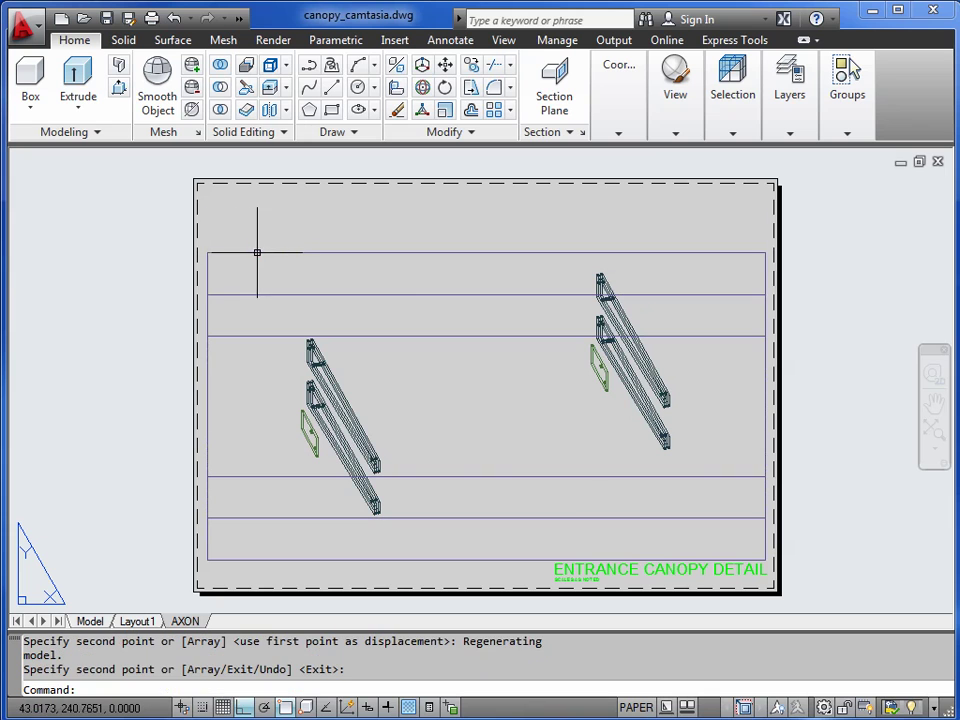
# In the new viewport, freeze 3d_steel_fin and thaw 3d_bracket
pyautogui.doubleClick(432, 270)
pyautogui.click(790, 140)
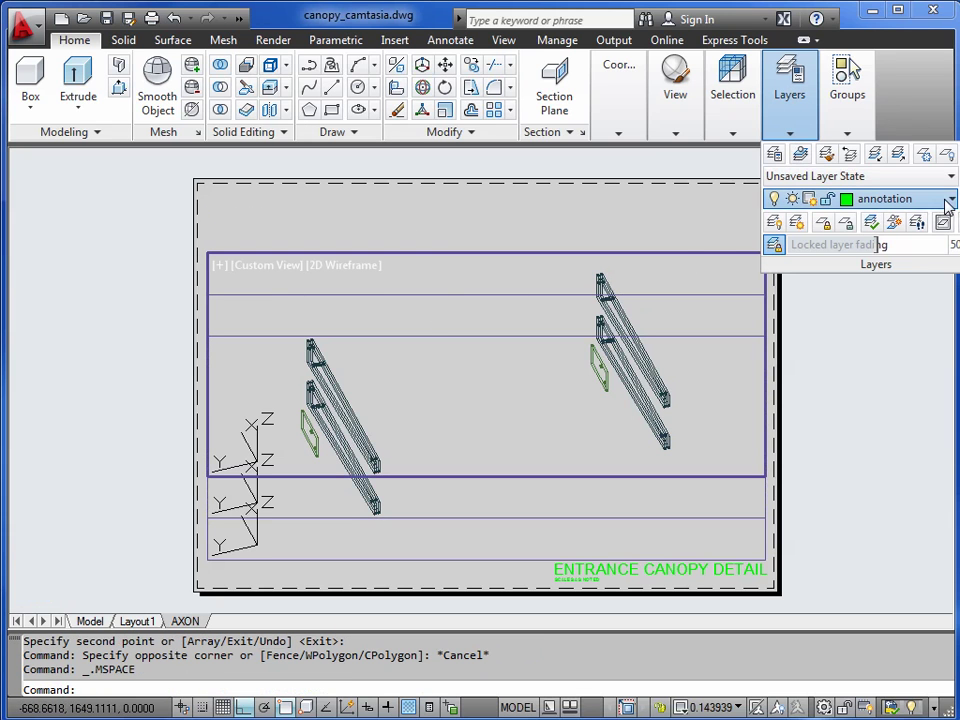
pyautogui.click(948, 199)
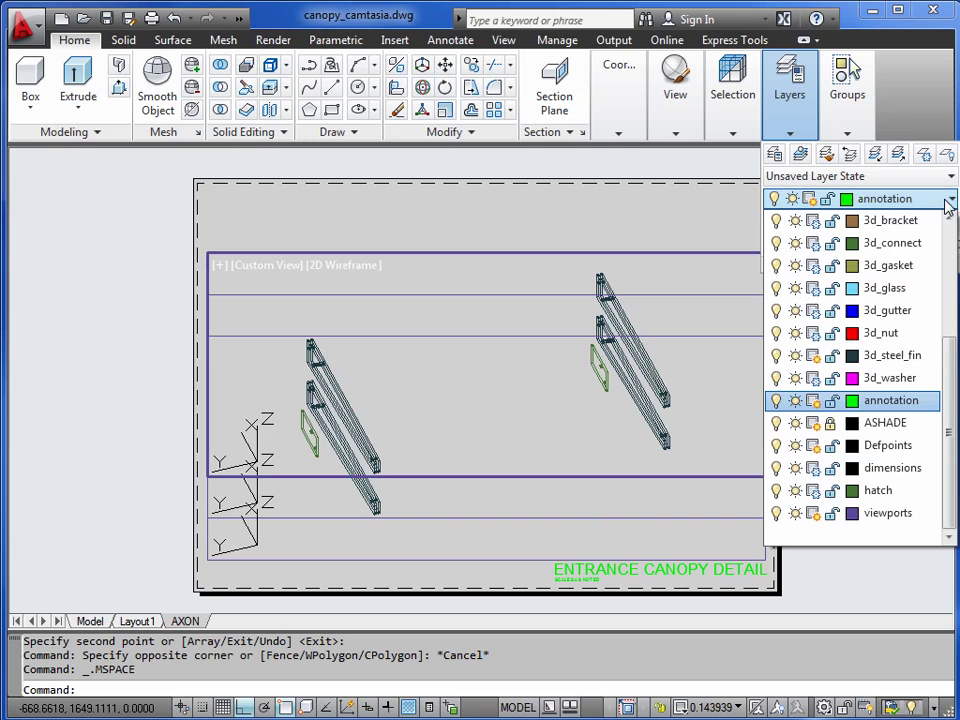
pyautogui.click(813, 358)
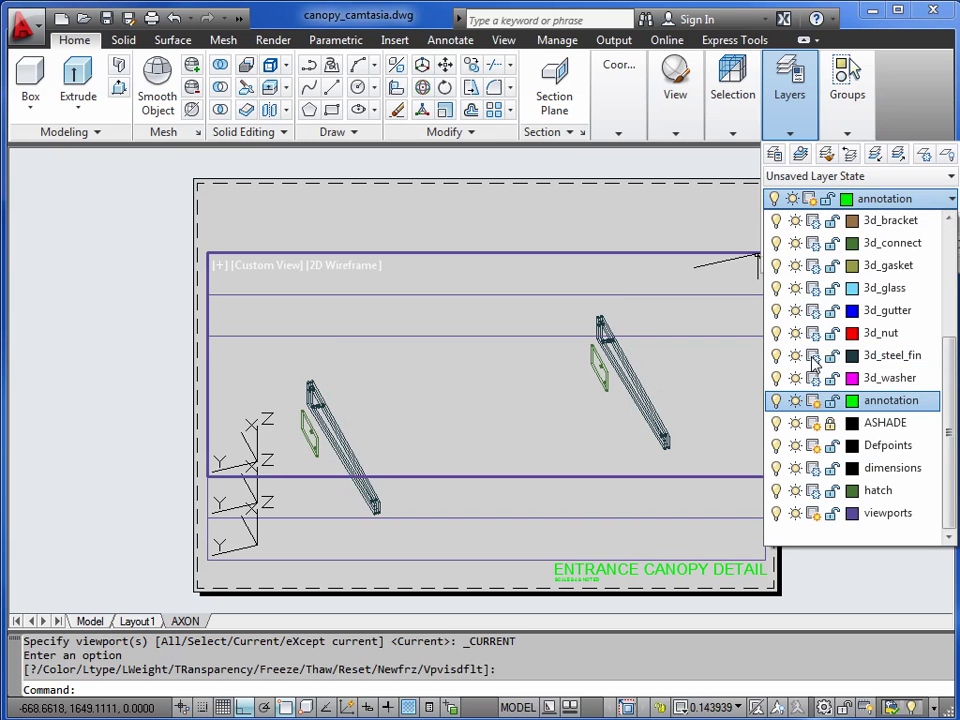
pyautogui.scroll(2, 920, 340)
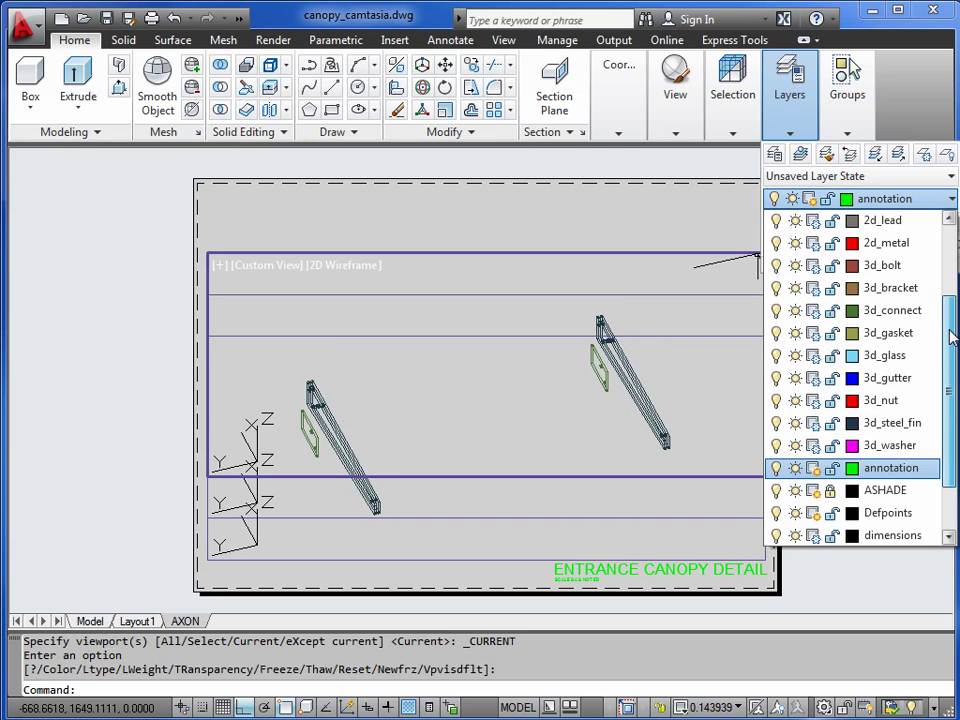
pyautogui.click(813, 288)
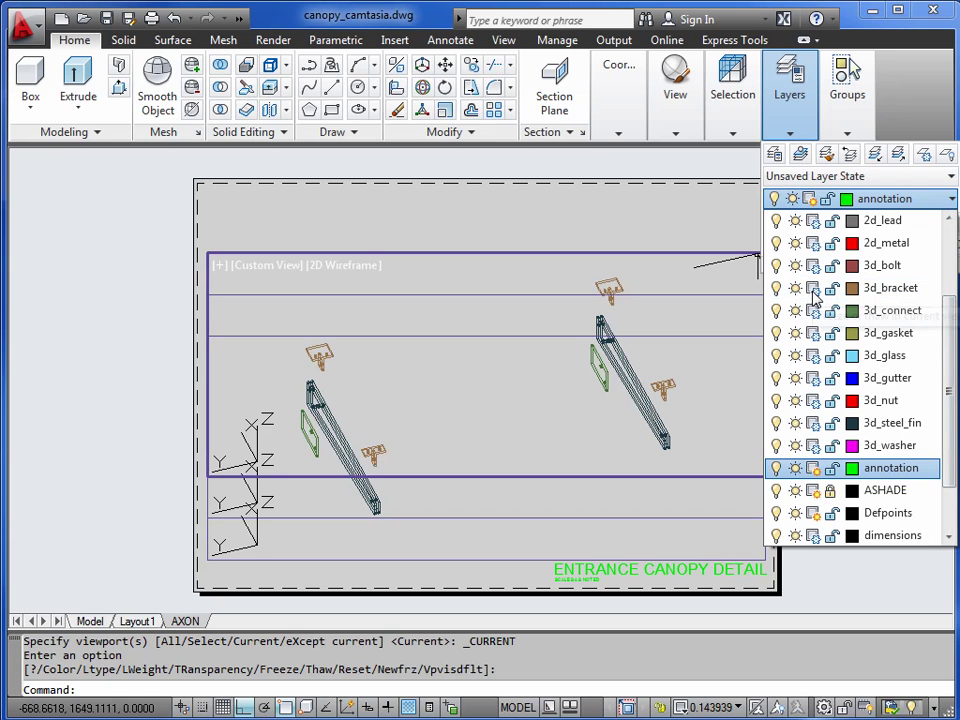
# Nudge the top viewport slightly downward with MOVE
pyautogui.doubleClick(362, 228)
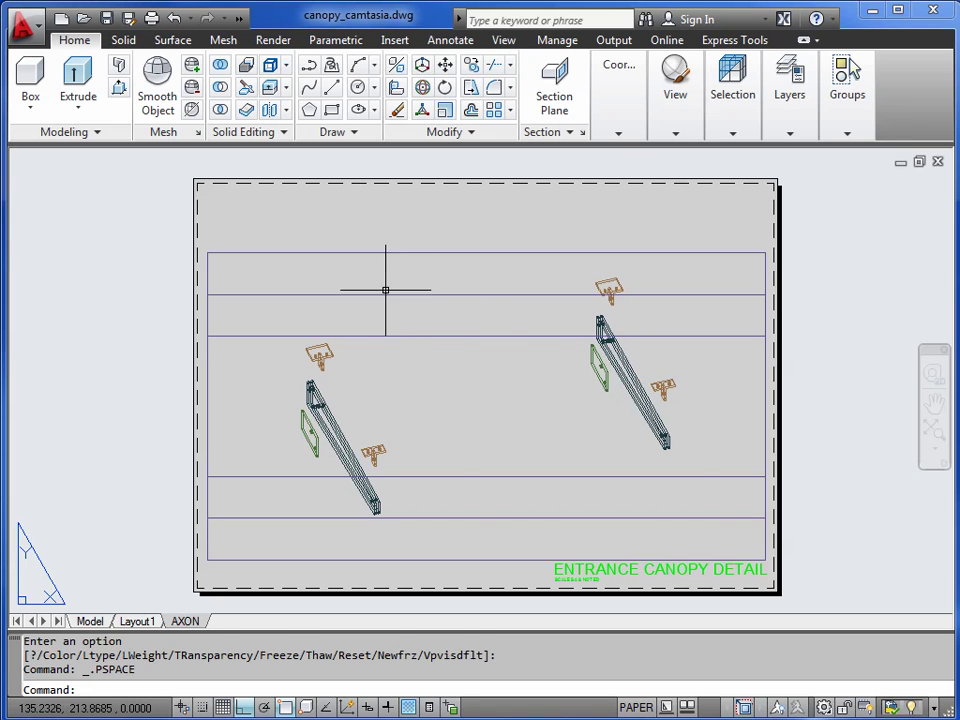
pyautogui.write('m')
pyautogui.press('Return')
pyautogui.click(328, 253)
pyautogui.press('Return')
pyautogui.click(146, 256)
pyautogui.click(144, 264)
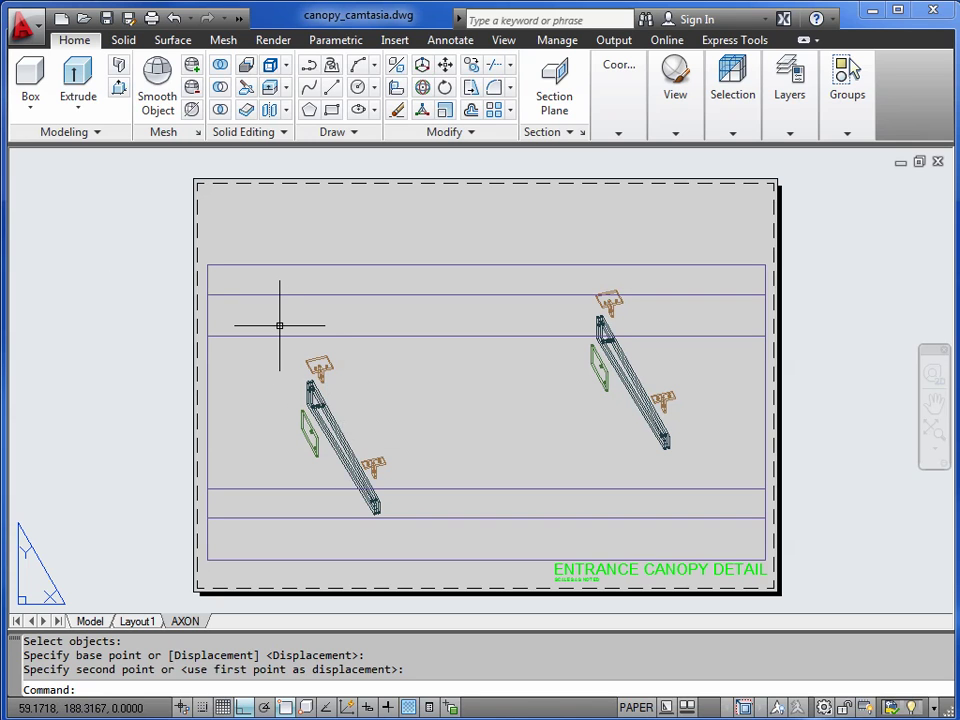
# Copy that viewport higher up as the next exploded layer
pyautogui.write('CP')
pyautogui.press('Return')
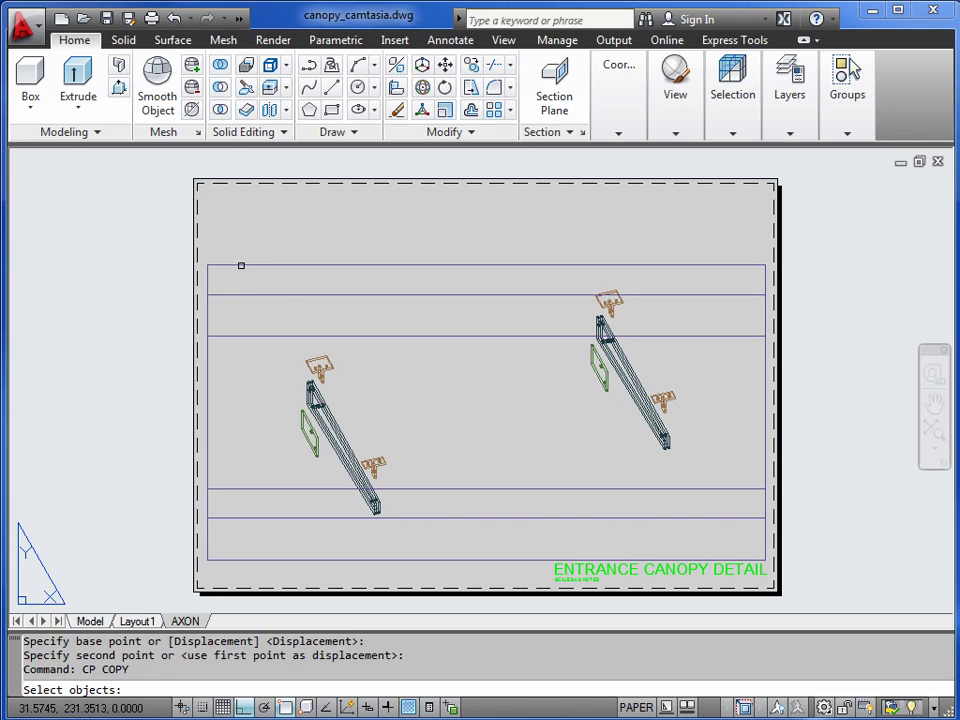
pyautogui.click(241, 265)
pyautogui.press('Return')
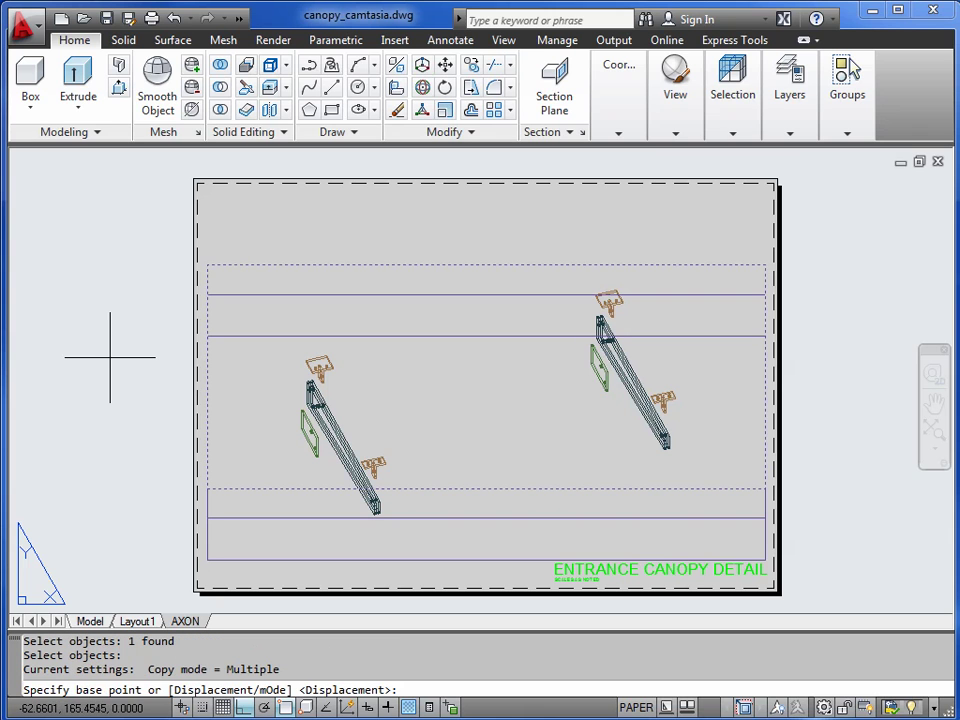
pyautogui.click(111, 355)
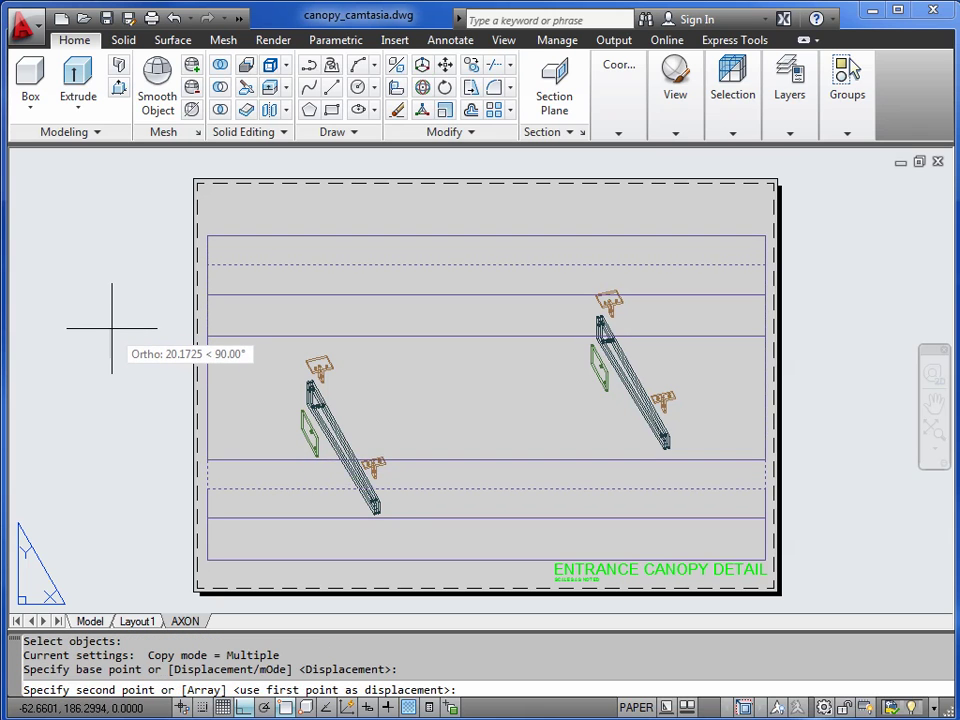
pyautogui.click(111, 327)
pyautogui.press('Return')
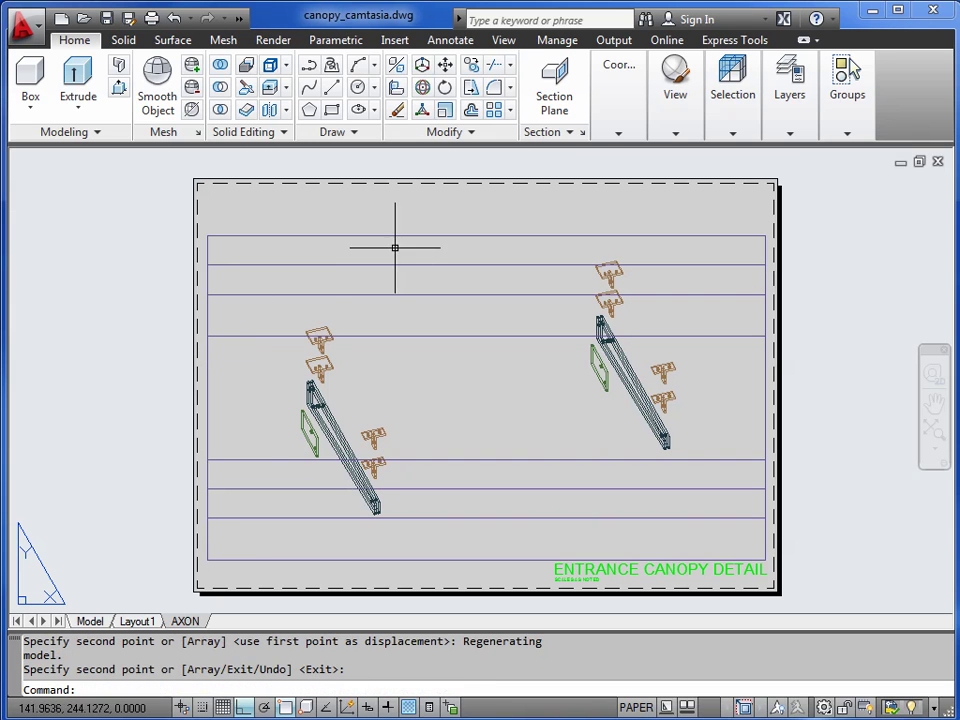
# In the top viewport, freeze 3d_bracket and thaw 3d_gasket
pyautogui.click(404, 249)
pyautogui.doubleClick(404, 249)
pyautogui.moveTo(790, 140)
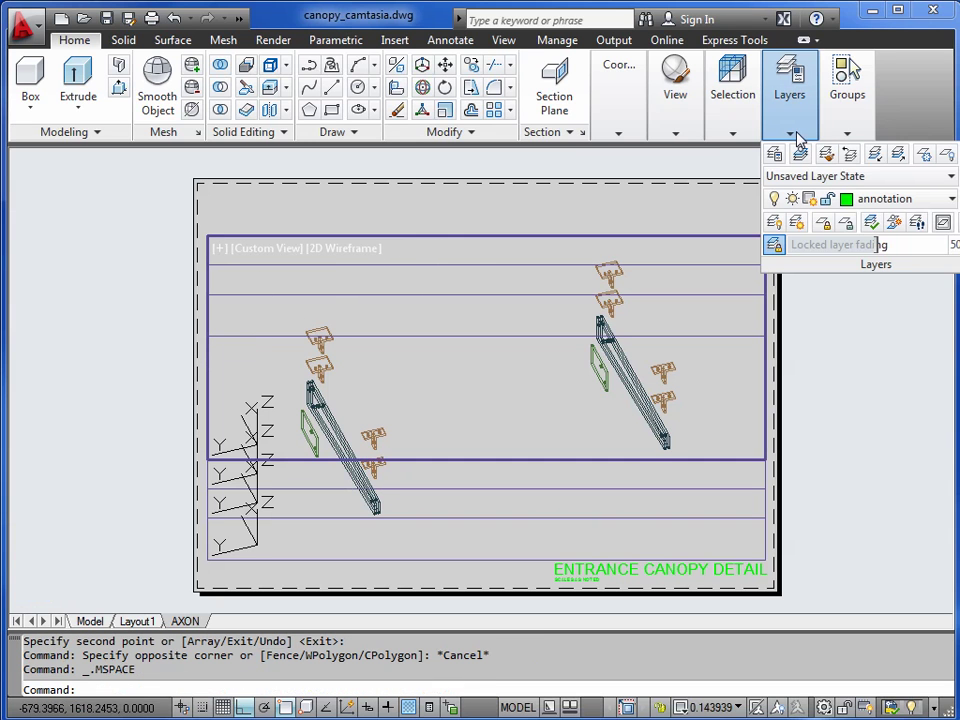
pyautogui.click(848, 199)
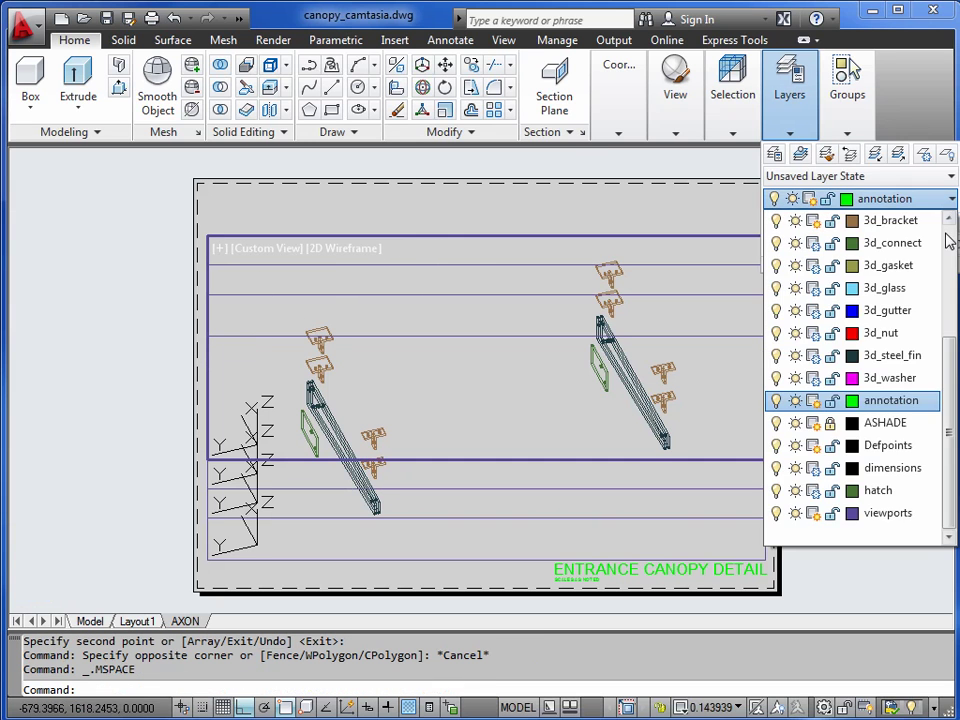
pyautogui.scroll(2, 949, 347)
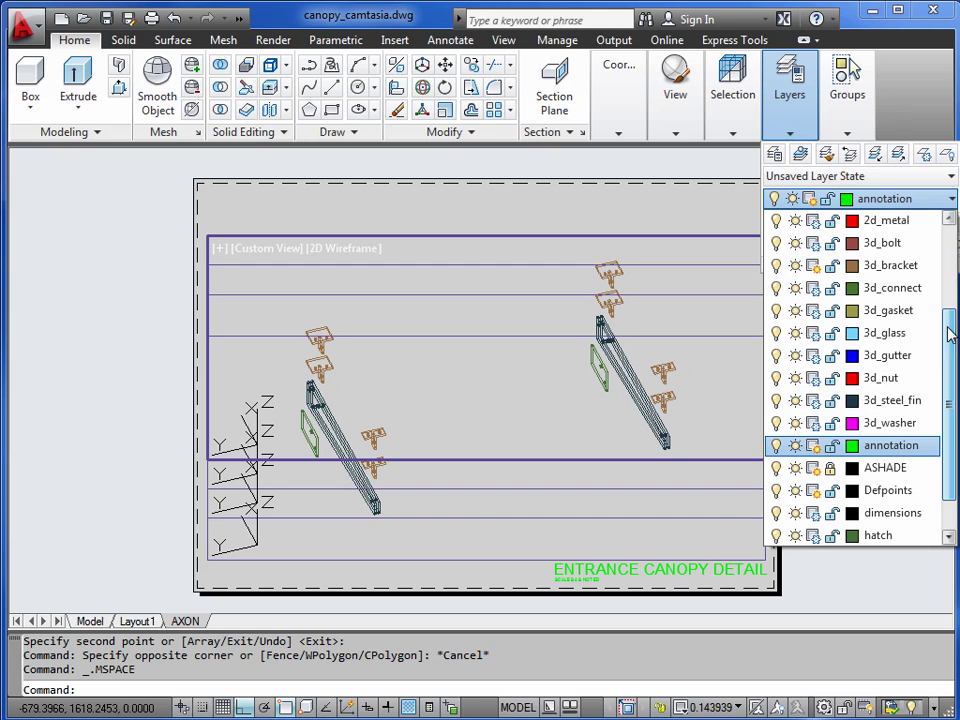
pyautogui.click(812, 288)
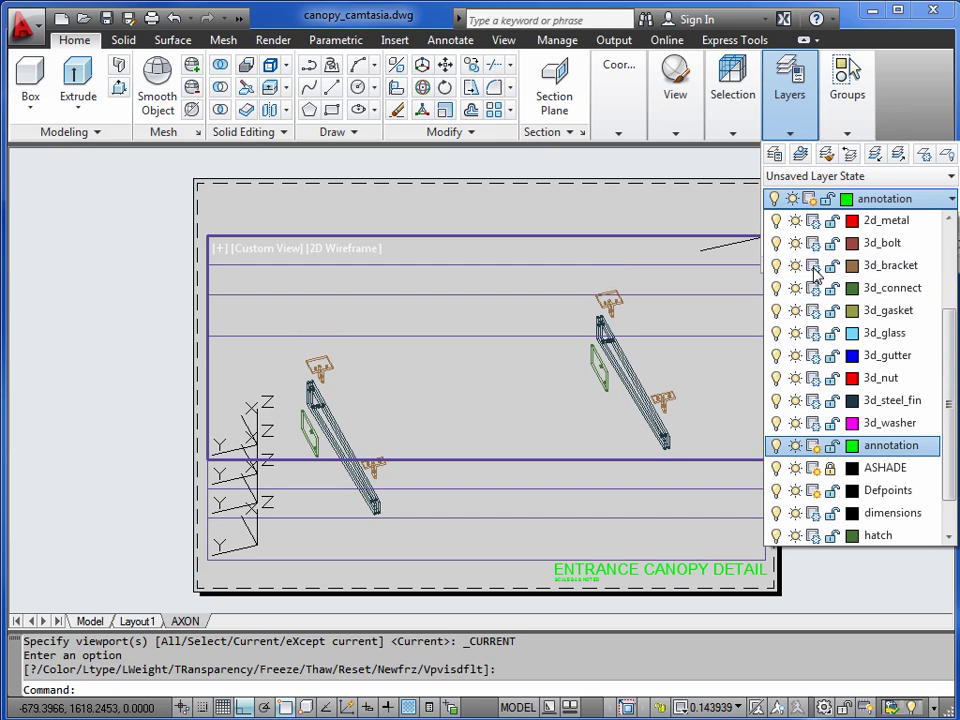
pyautogui.click(815, 318)
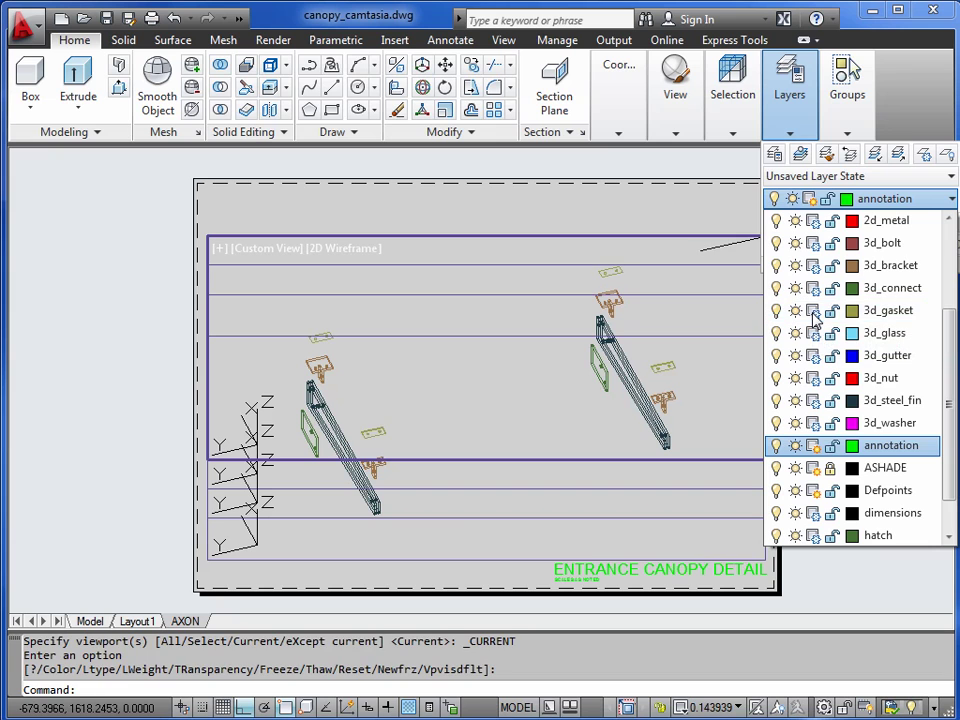
pyautogui.click(411, 210)
# Move the top viewport slightly downward on the sheet
pyautogui.doubleClick(408, 210)
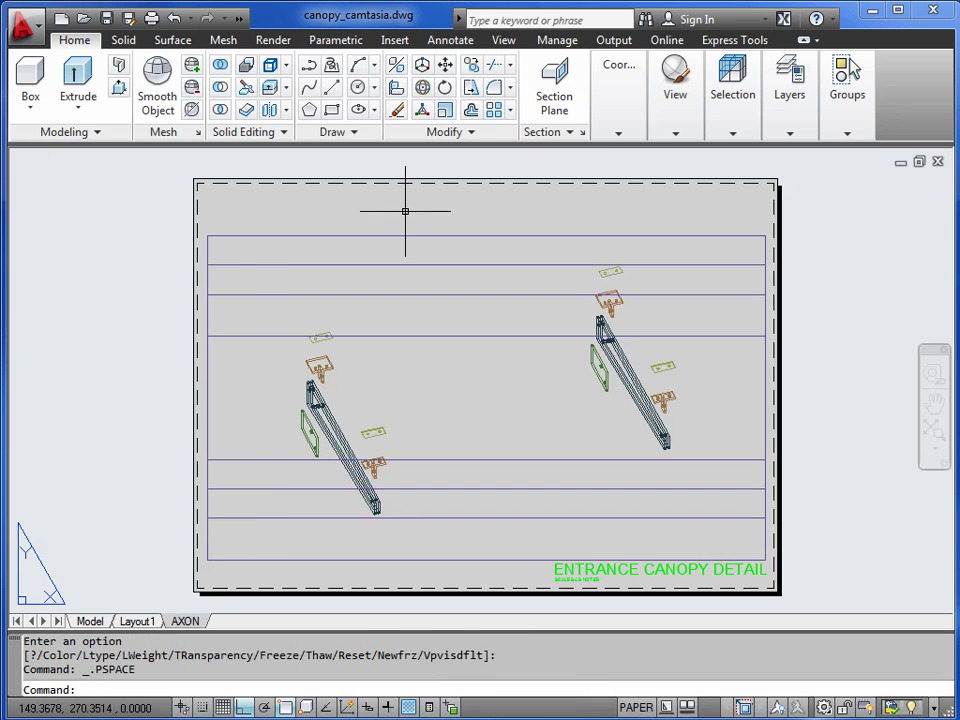
pyautogui.write('m')
pyautogui.press('Return')
pyautogui.click(385, 232)
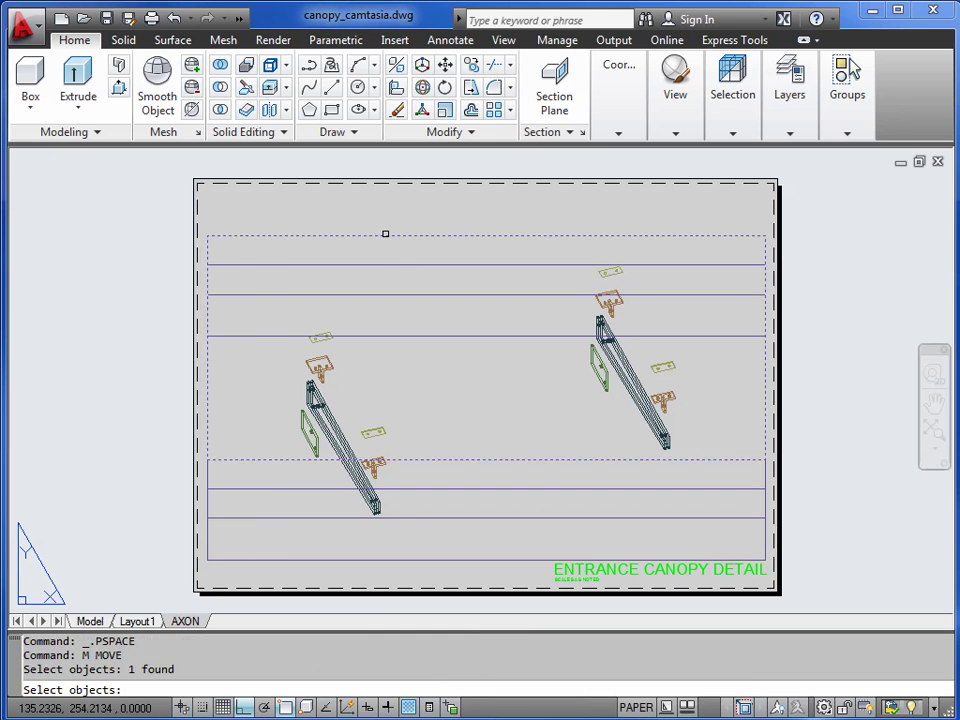
pyautogui.press('Return')
pyautogui.click(154, 221)
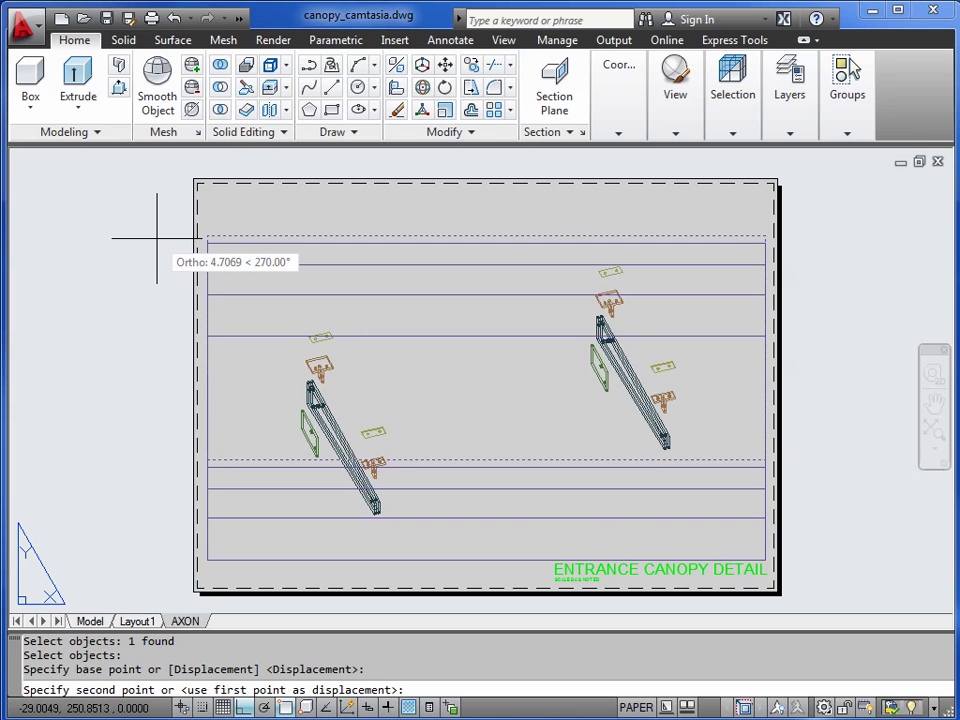
pyautogui.click(156, 241)
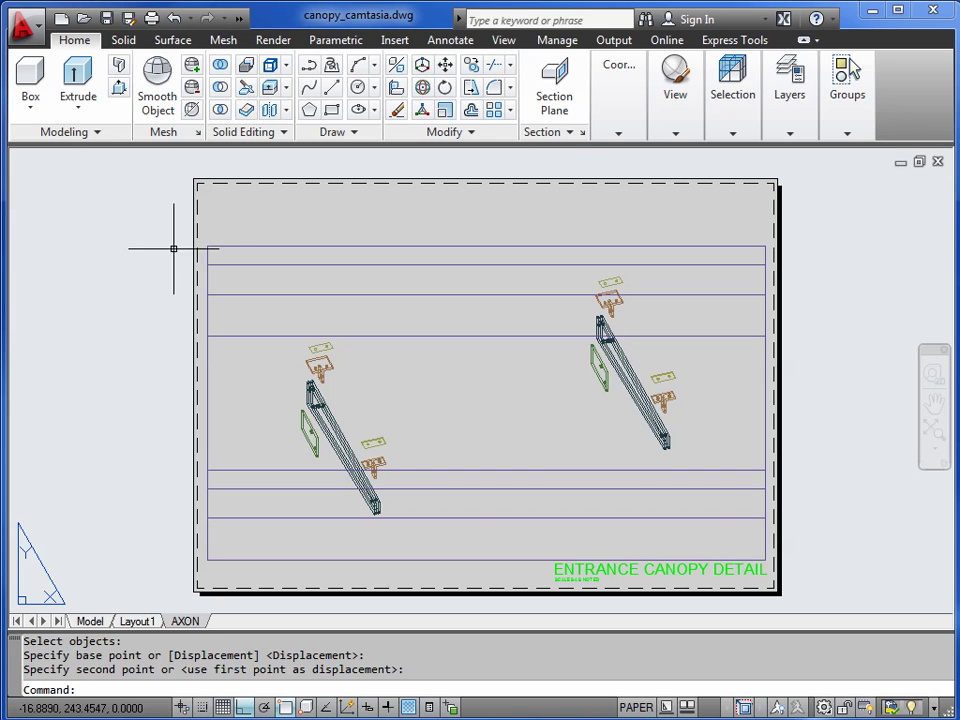
# Copy the top viewport upward, just above the existing stack
pyautogui.write('CP')
pyautogui.press('Return')
pyautogui.click(304, 245)
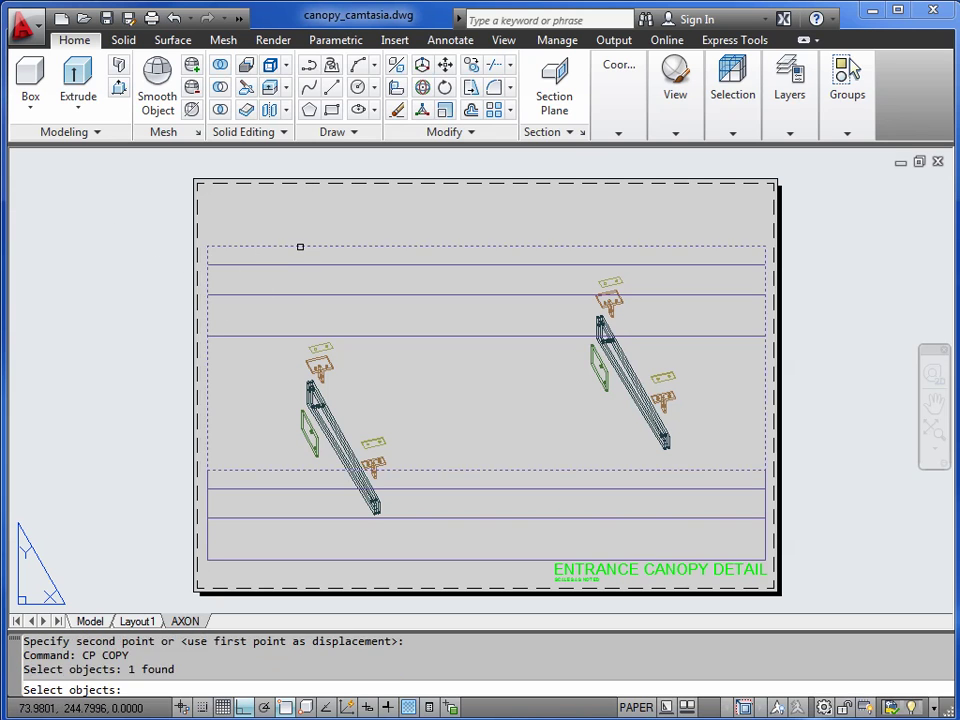
pyautogui.press('Return')
pyautogui.click(133, 284)
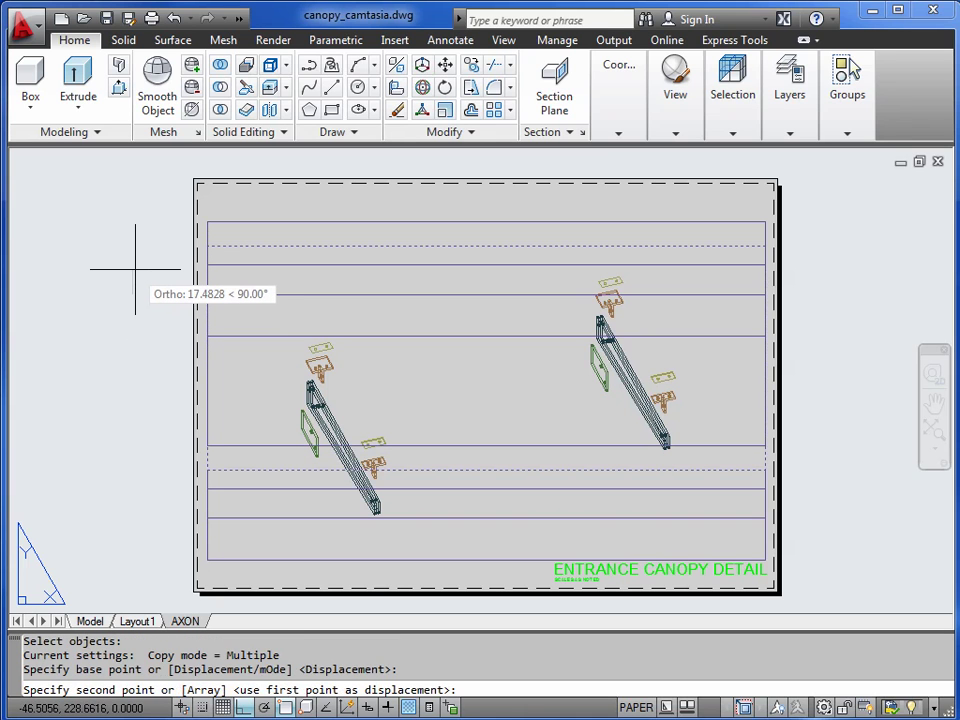
pyautogui.click(137, 257)
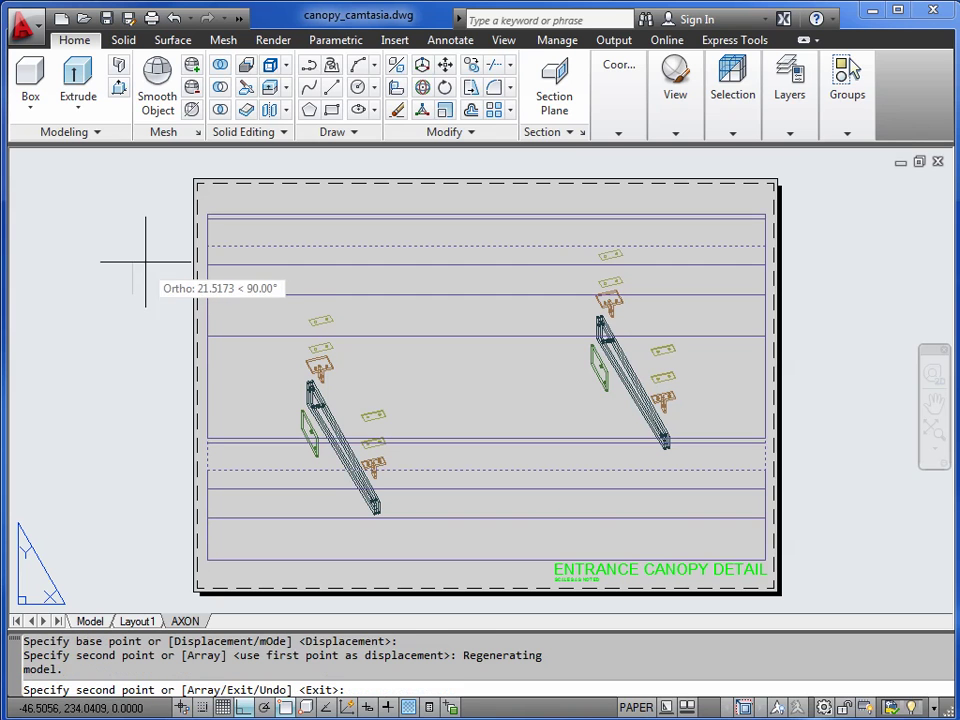
pyautogui.press('Return')
# In the new upper viewport, thaw 3d_glass
pyautogui.doubleClick(690, 222)
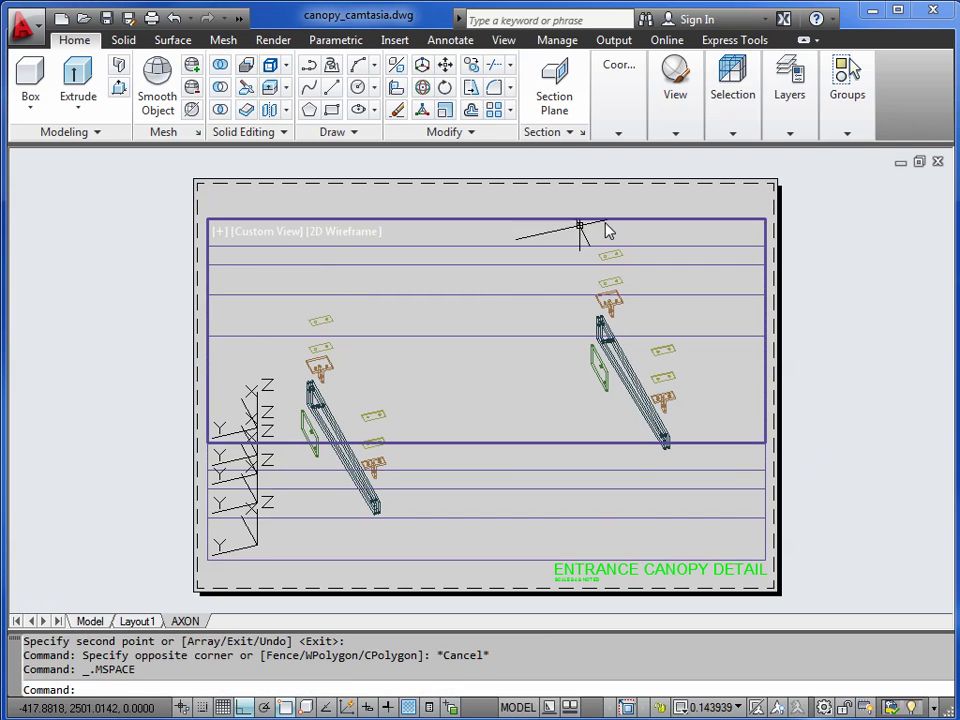
pyautogui.click(790, 132)
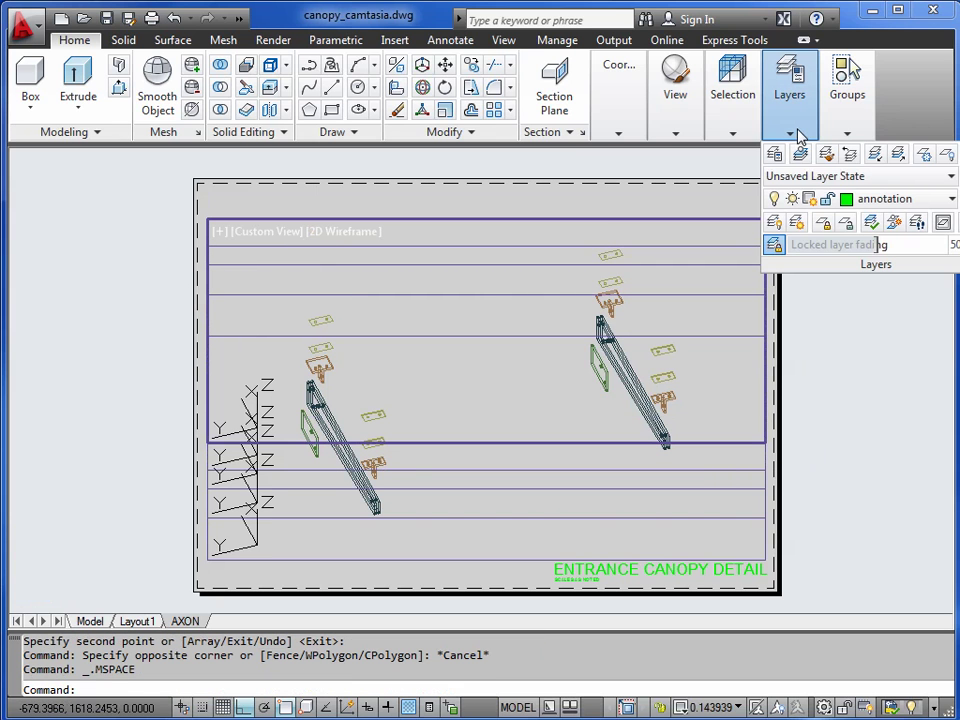
pyautogui.click(932, 201)
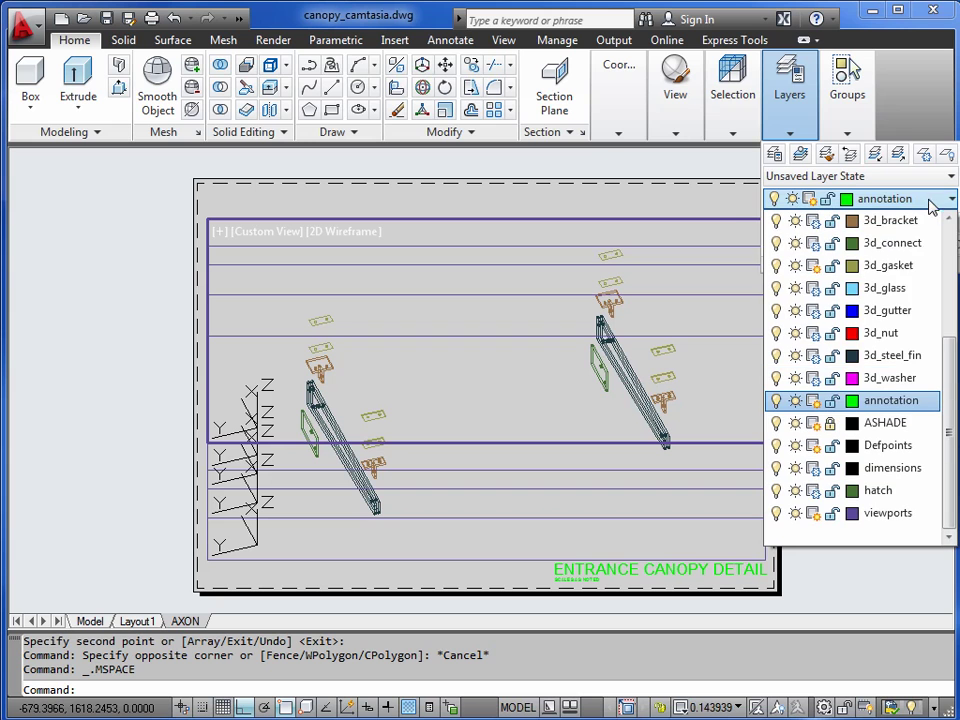
pyautogui.click(814, 288)
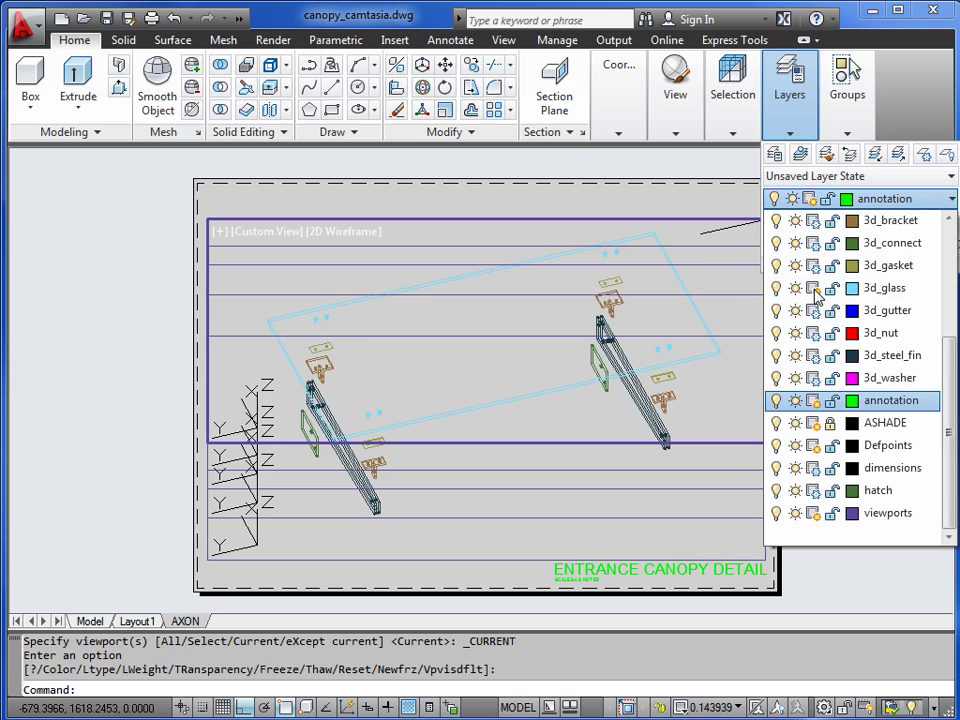
# Copy the top viewport straight upward to create a new highest viewport on the AXON sheet
pyautogui.click(150, 253)
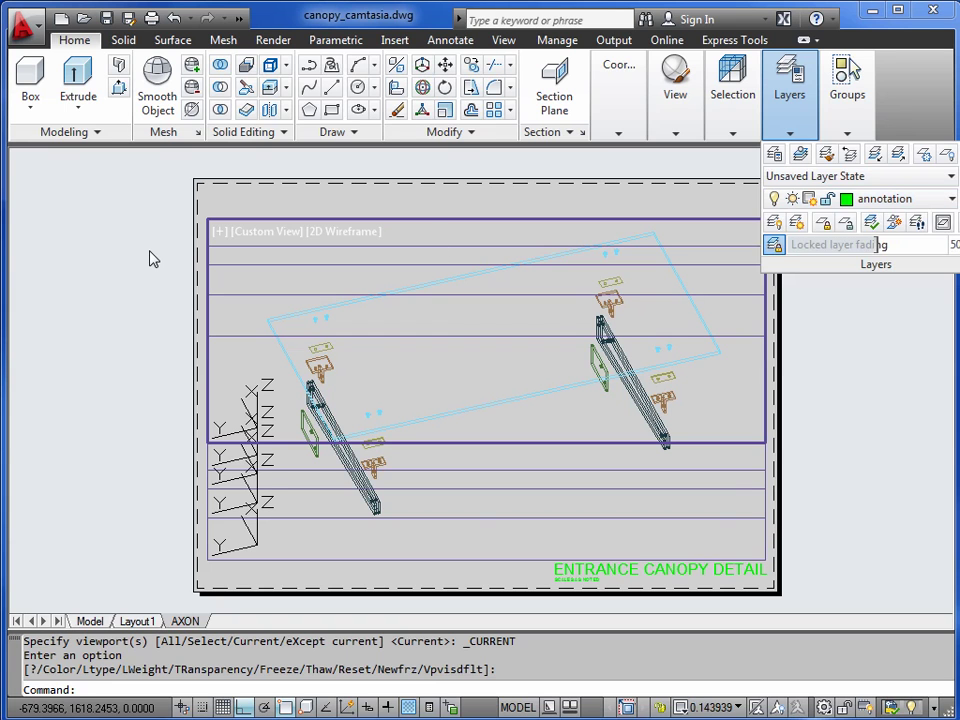
pyautogui.doubleClick(149, 249)
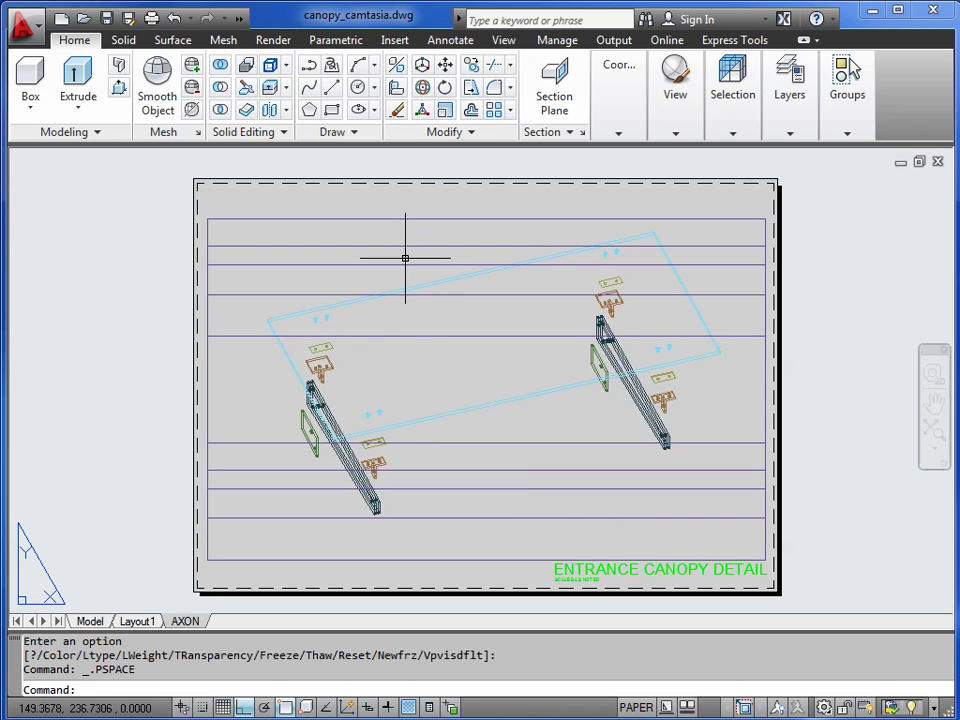
pyautogui.write('P')
pyautogui.press('Return')
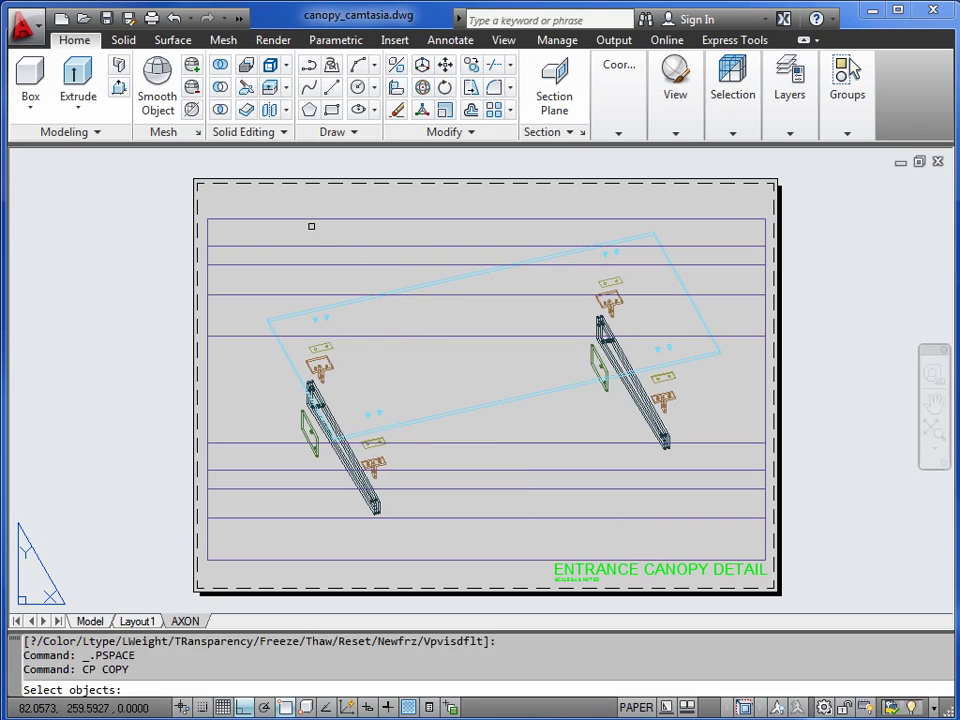
pyautogui.click(302, 218)
pyautogui.press('Return')
pyautogui.click(111, 302)
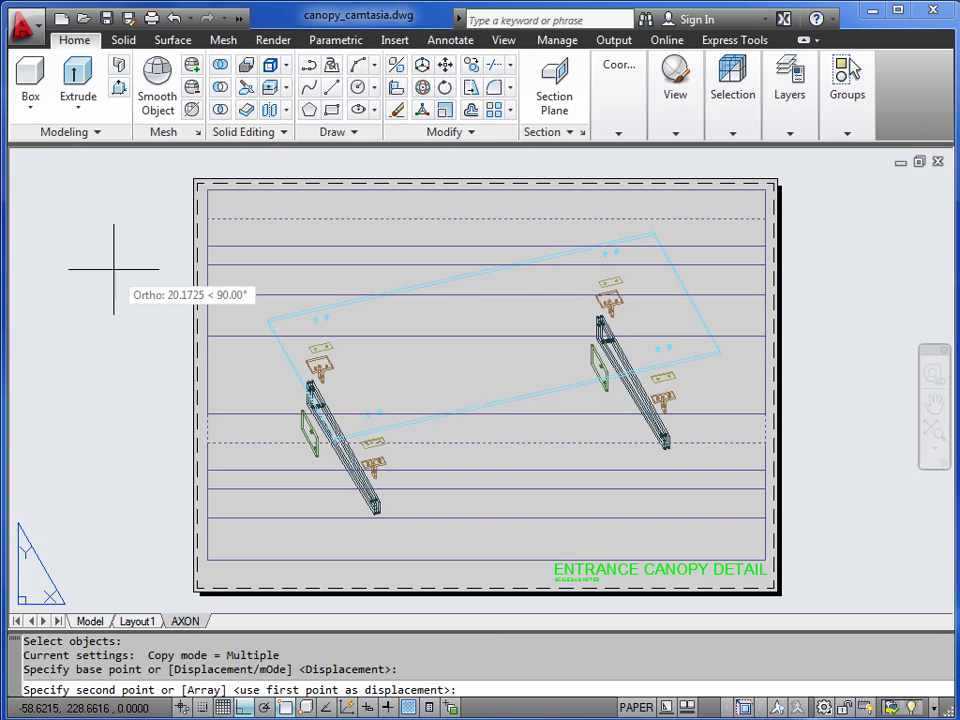
pyautogui.click(112, 264)
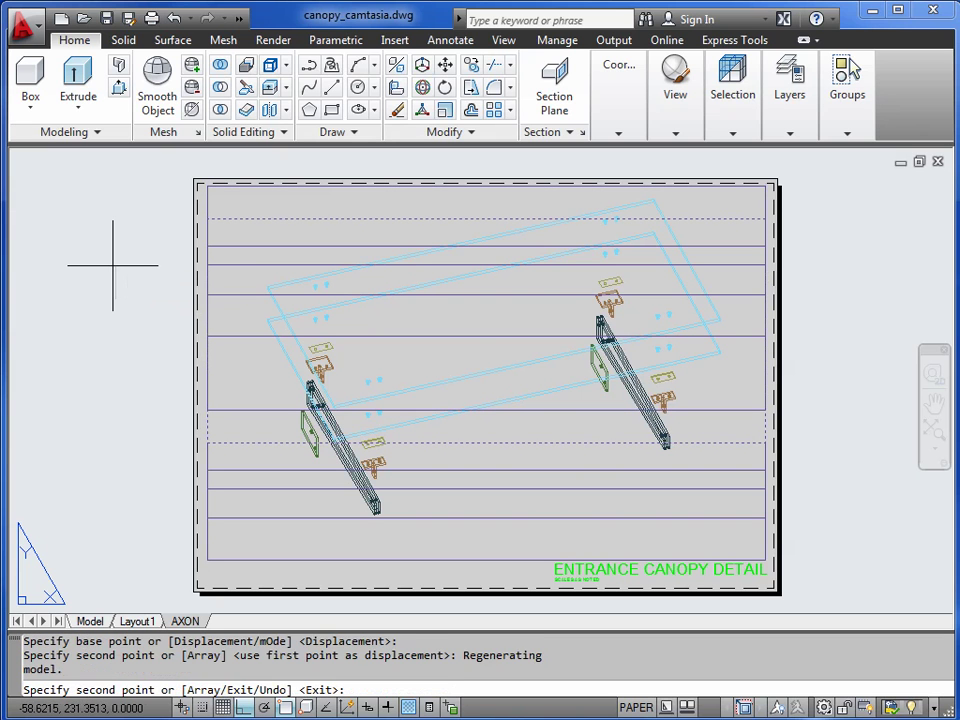
pyautogui.press('Return')
# In the new top viewport, freeze 3d_glass and thaw 3d_gutter, then return to paper space
pyautogui.doubleClick(386, 208)
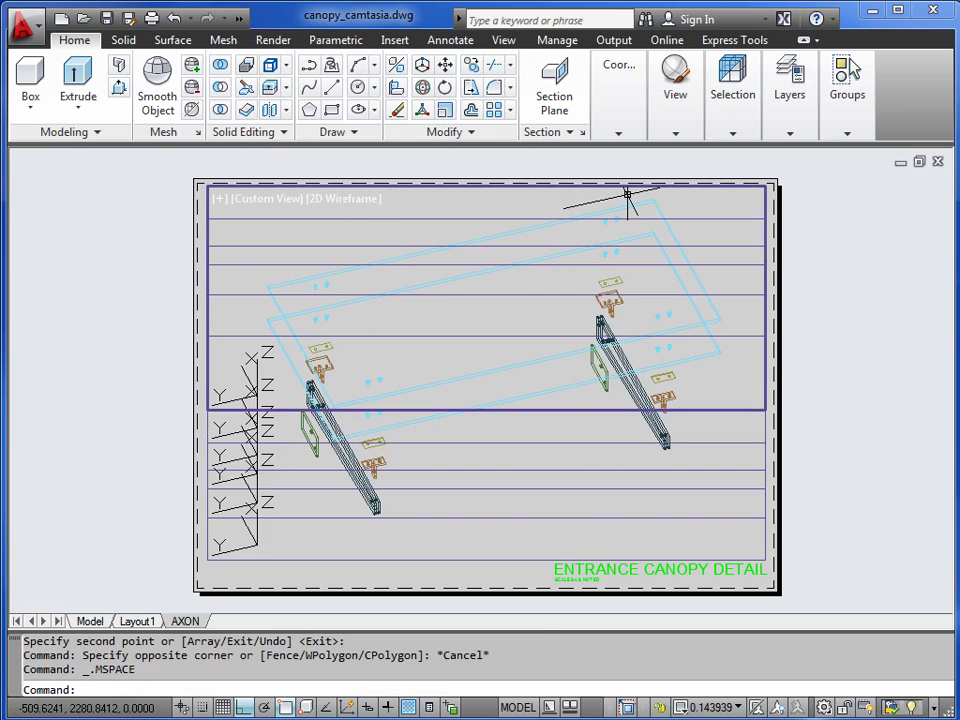
pyautogui.click(795, 132)
pyautogui.click(900, 198)
pyautogui.scroll(1, 900, 300)
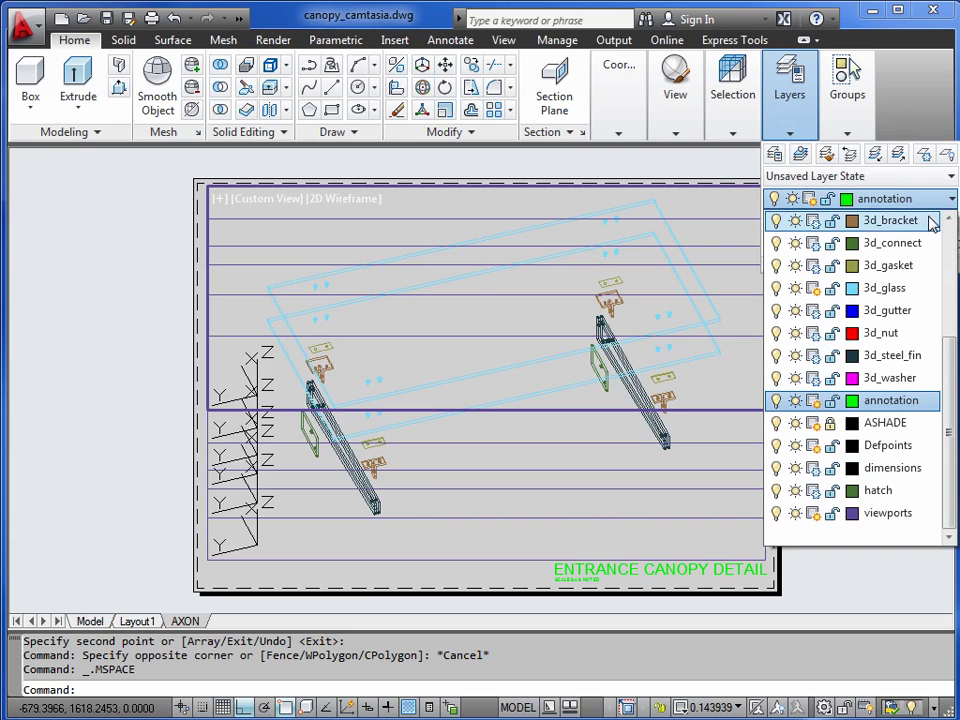
pyautogui.click(812, 289)
pyautogui.click(813, 311)
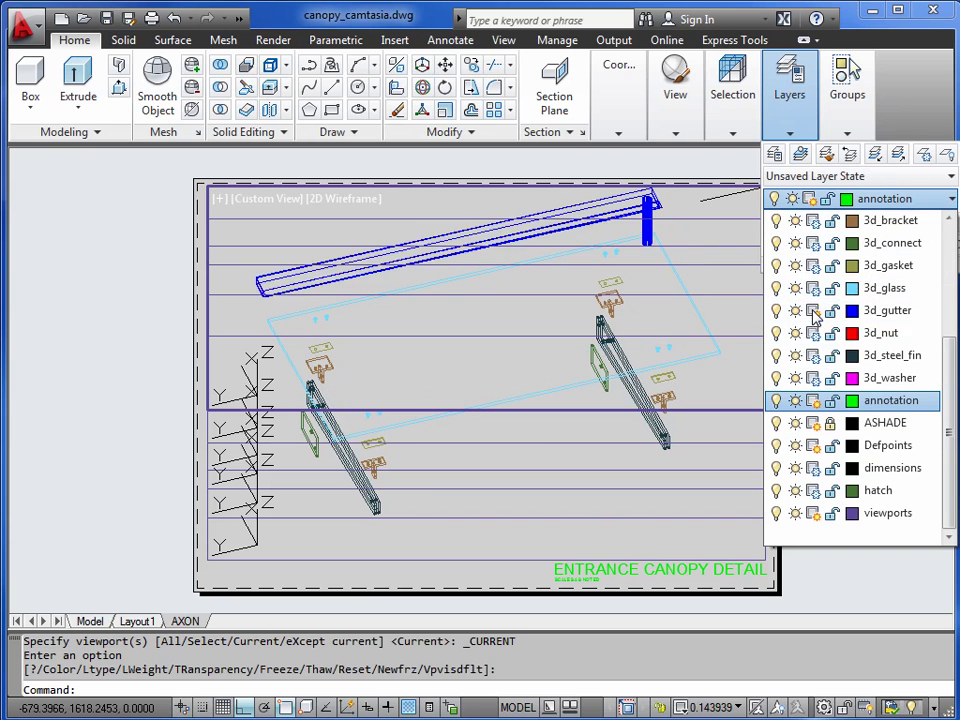
pyautogui.click(143, 276)
pyautogui.doubleClick(143, 270)
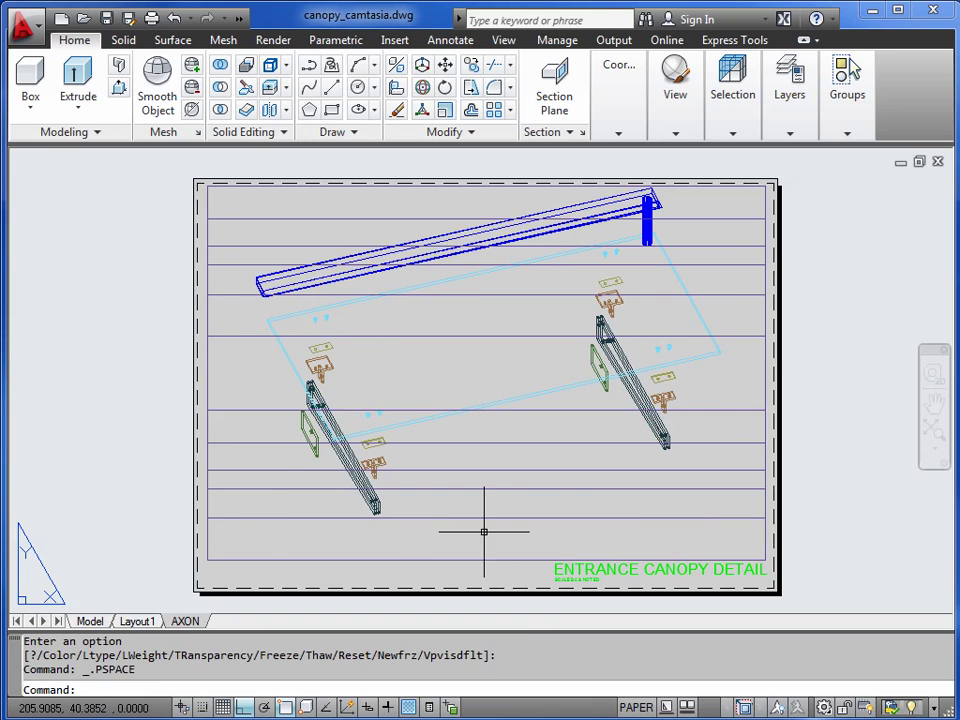
# Crossing-select all six stacked viewports and move them straight down the AXON sheet
pyautogui.press('Escape')
pyautogui.press('Escape')
pyautogui.write('m')
pyautogui.press('Return')
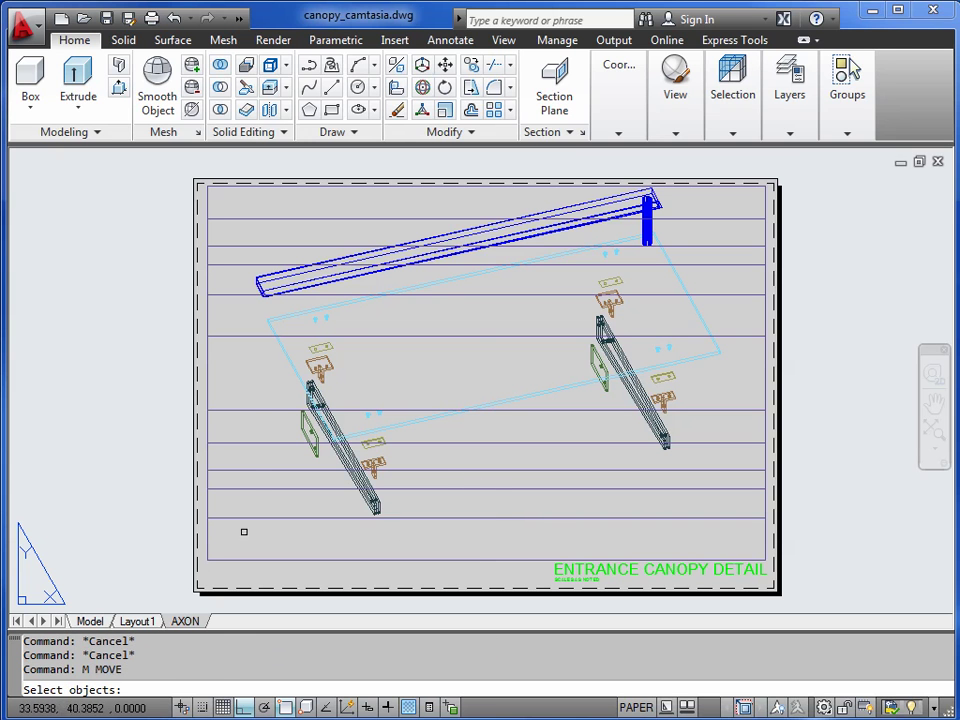
pyautogui.click(252, 540)
pyautogui.click(113, 236)
pyautogui.press('Return')
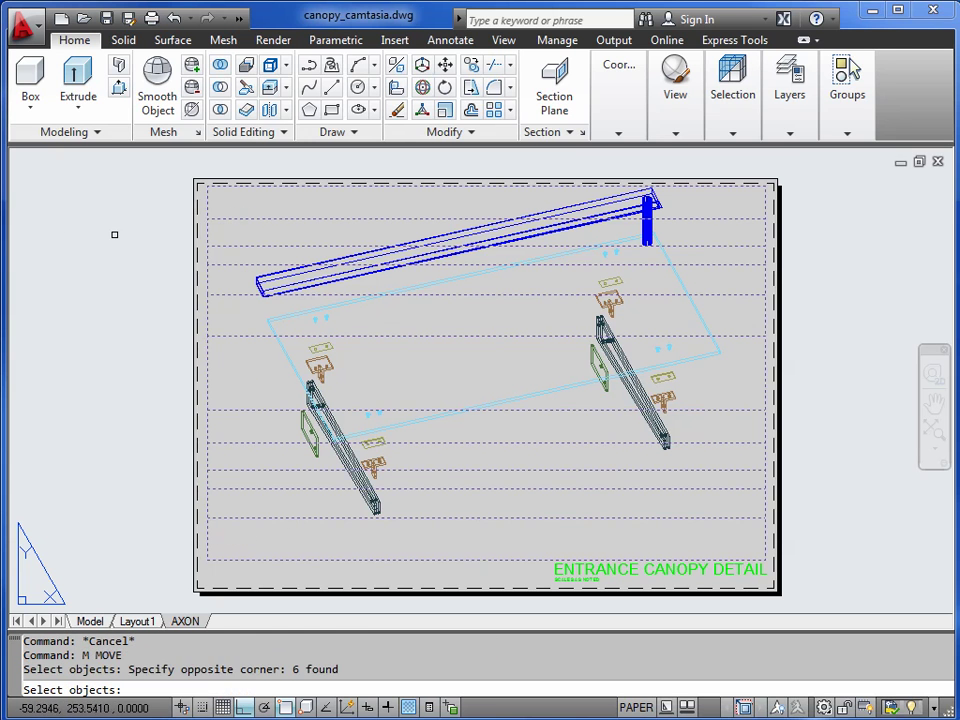
pyautogui.click(113, 236)
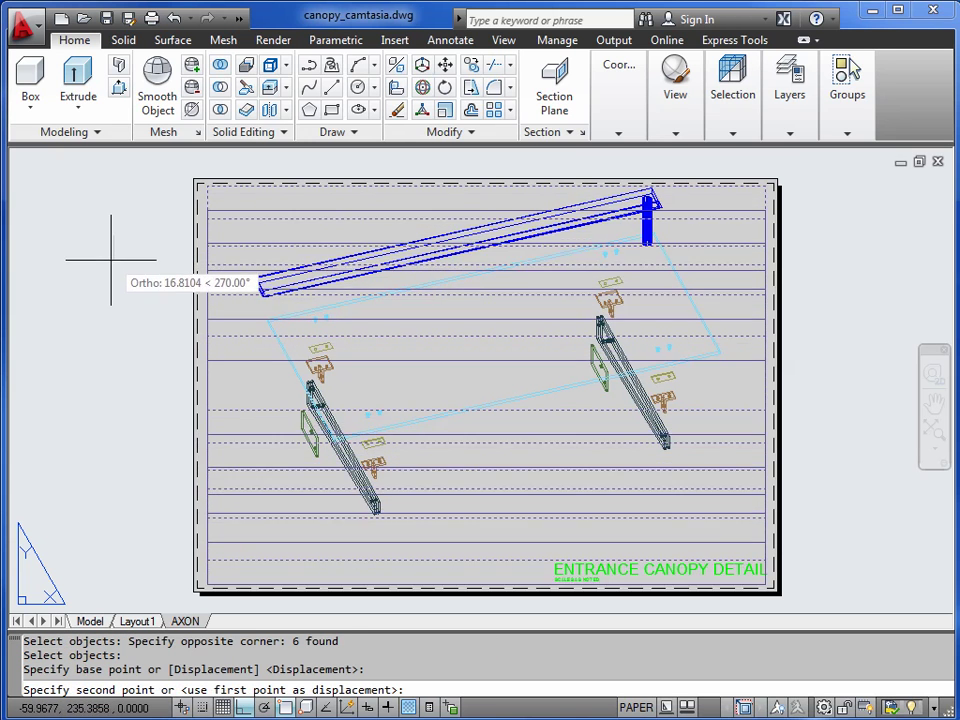
pyautogui.click(111, 262)
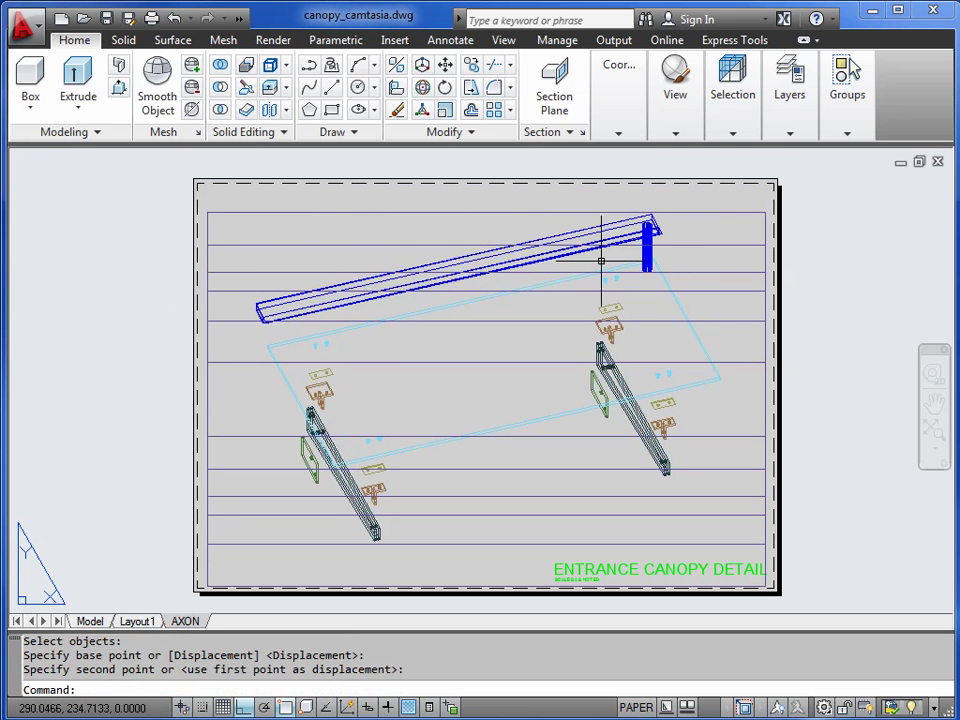
# Open Plot for the AXON layout (Adobe PDF, A3, 1:1), inspect the preview, then exit it
pyautogui.rightClick(188, 625)
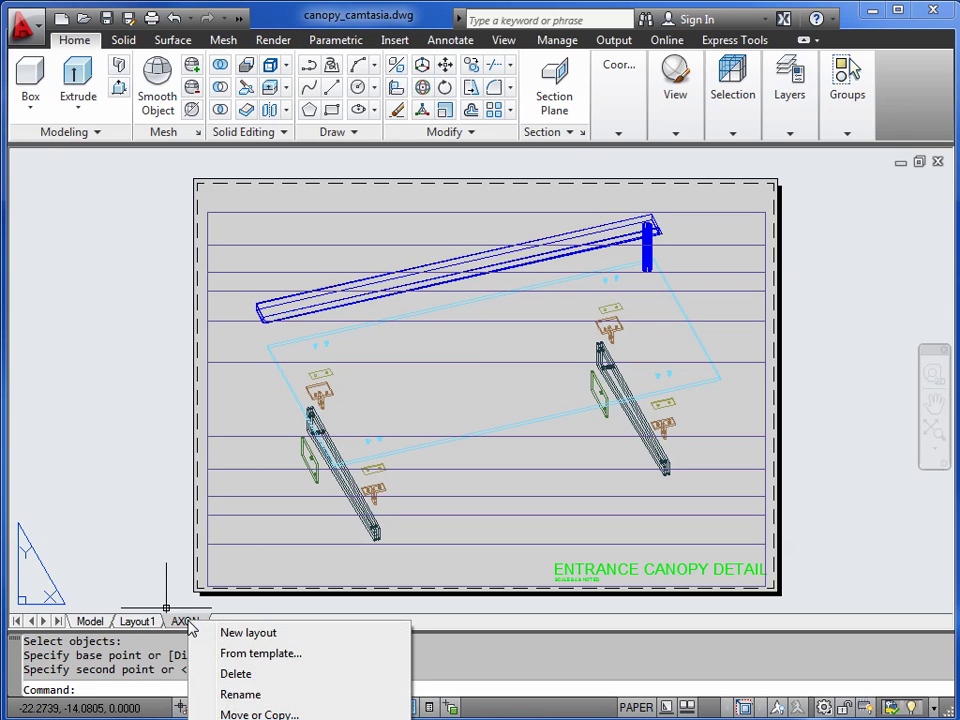
pyautogui.click(250, 719)
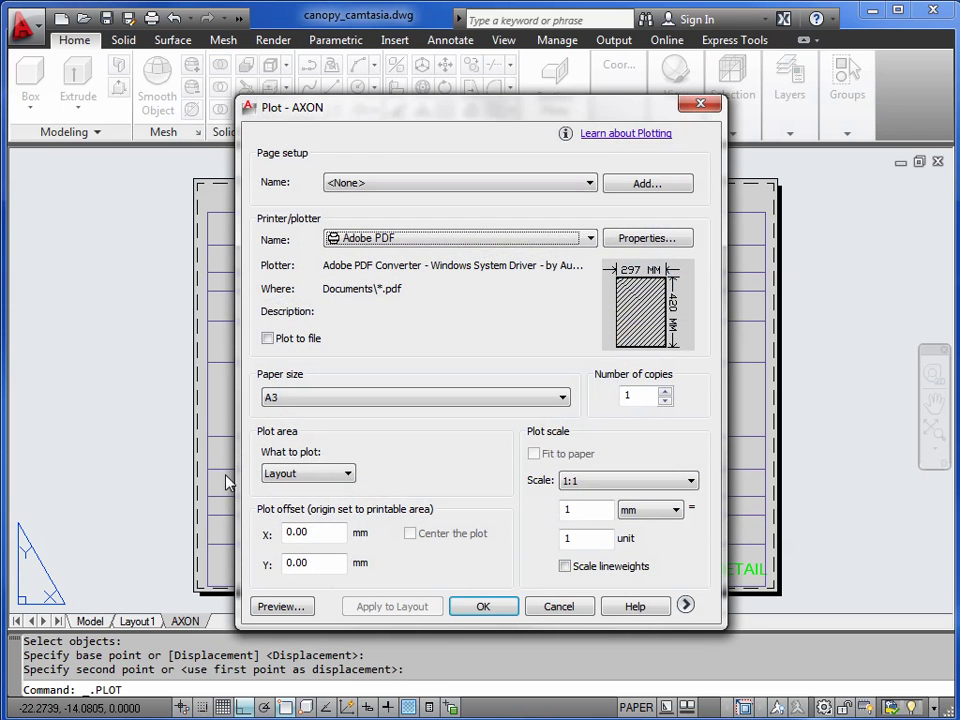
pyautogui.click(290, 607)
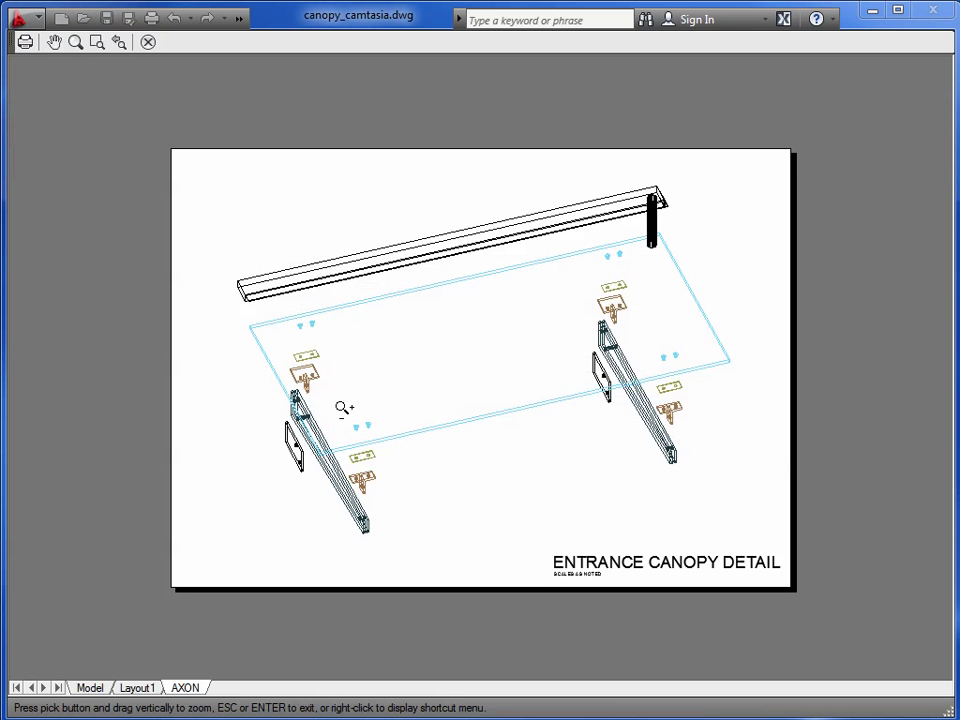
pyautogui.scroll(3, 335, 399)
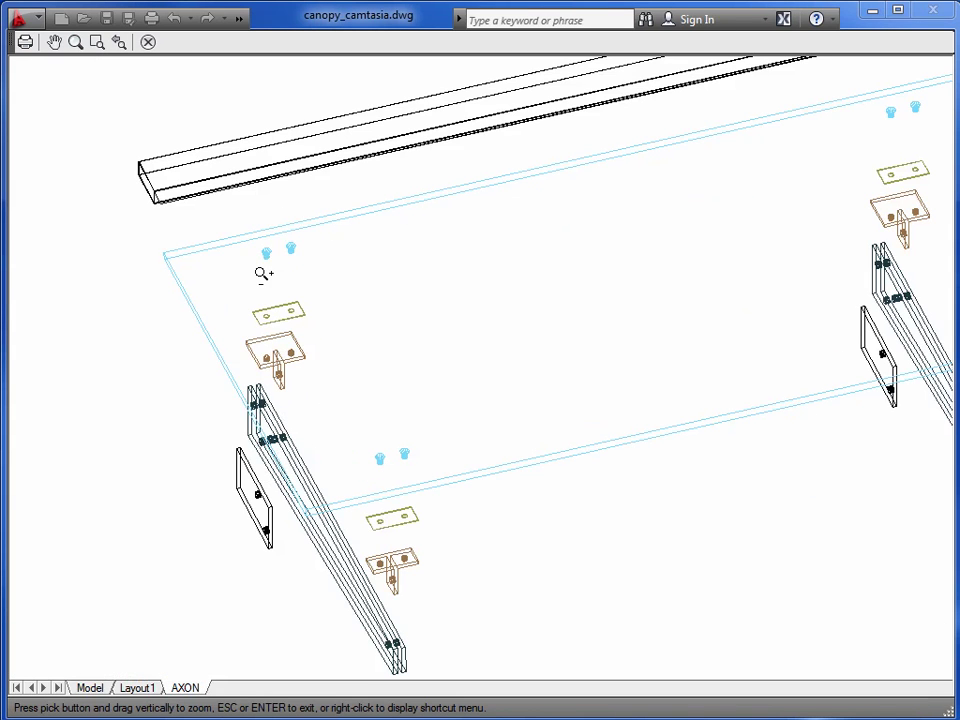
pyautogui.scroll(-4, 476, 311)
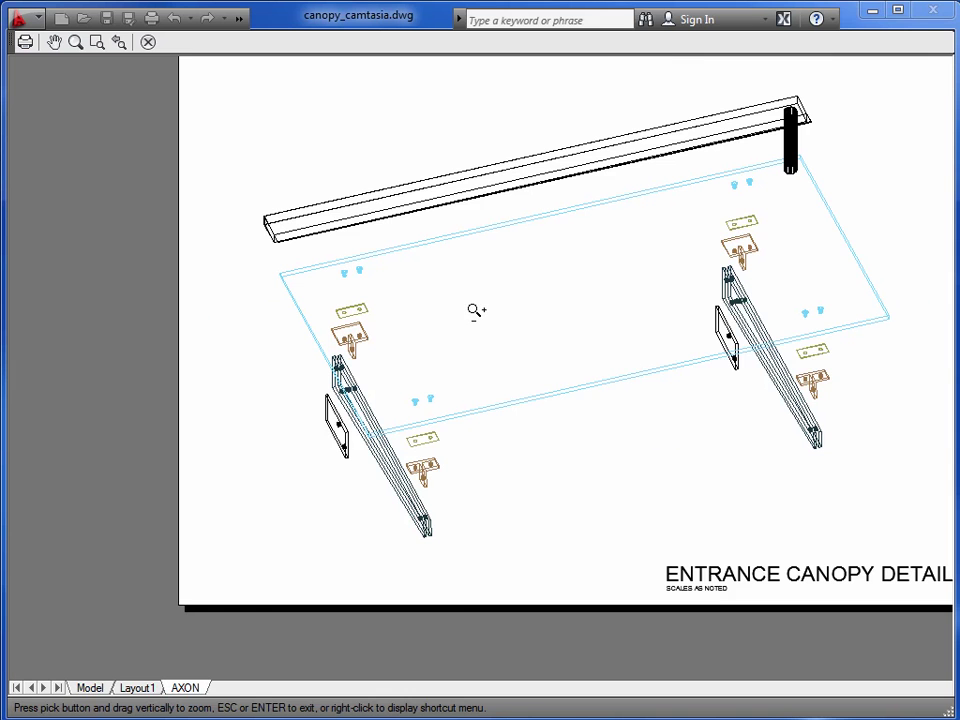
pyautogui.moveTo(510, 311); pyautogui.dragTo(410, 333, button='middle')
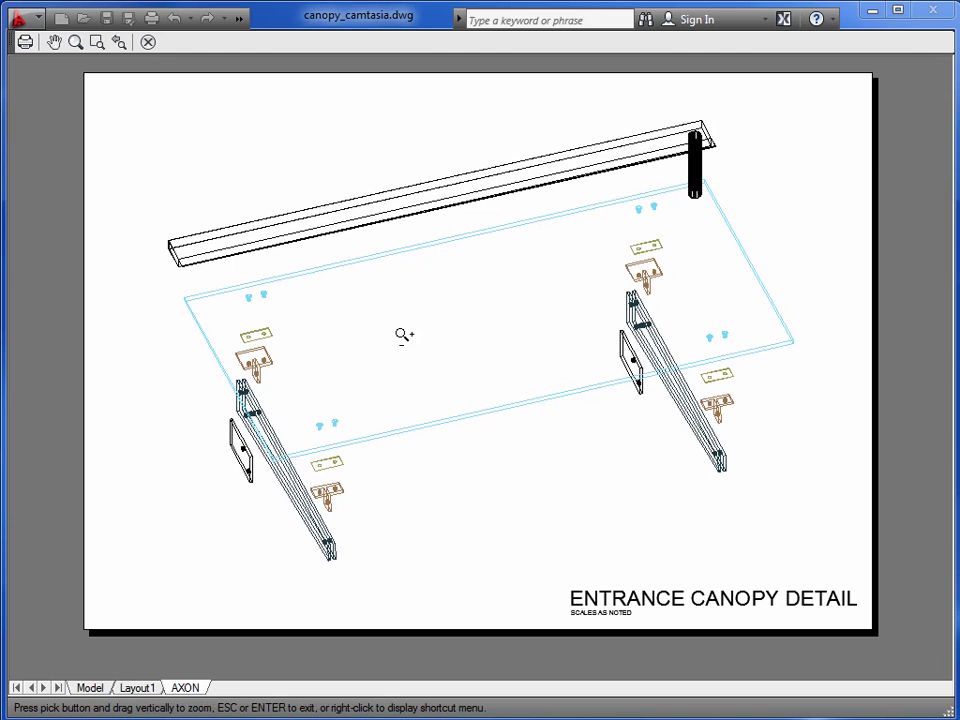
pyautogui.rightClick(363, 381)
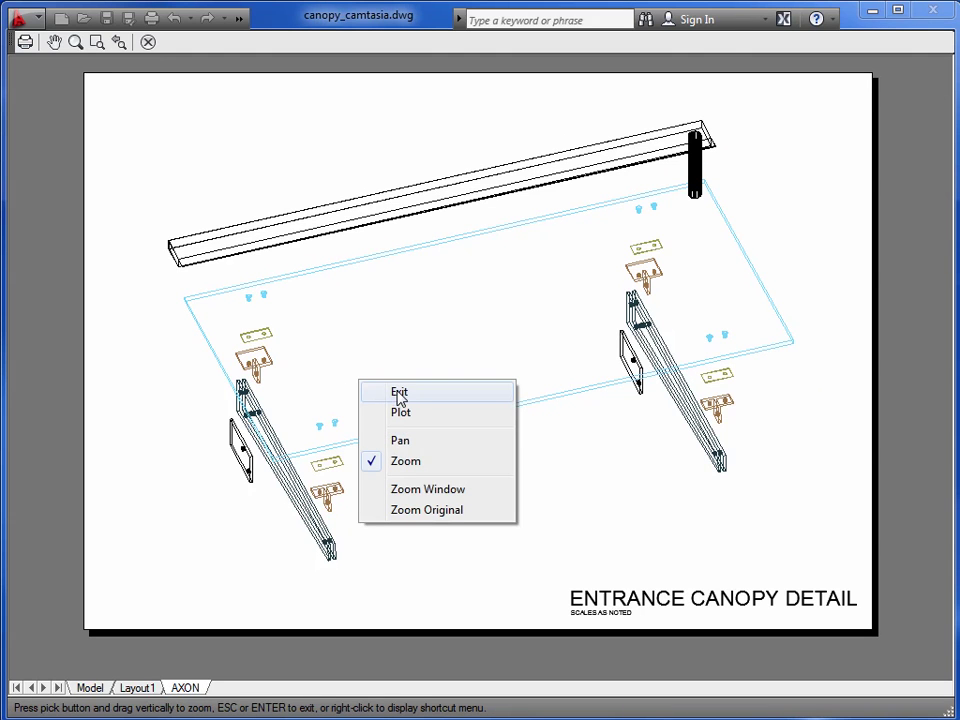
pyautogui.click(399, 391)
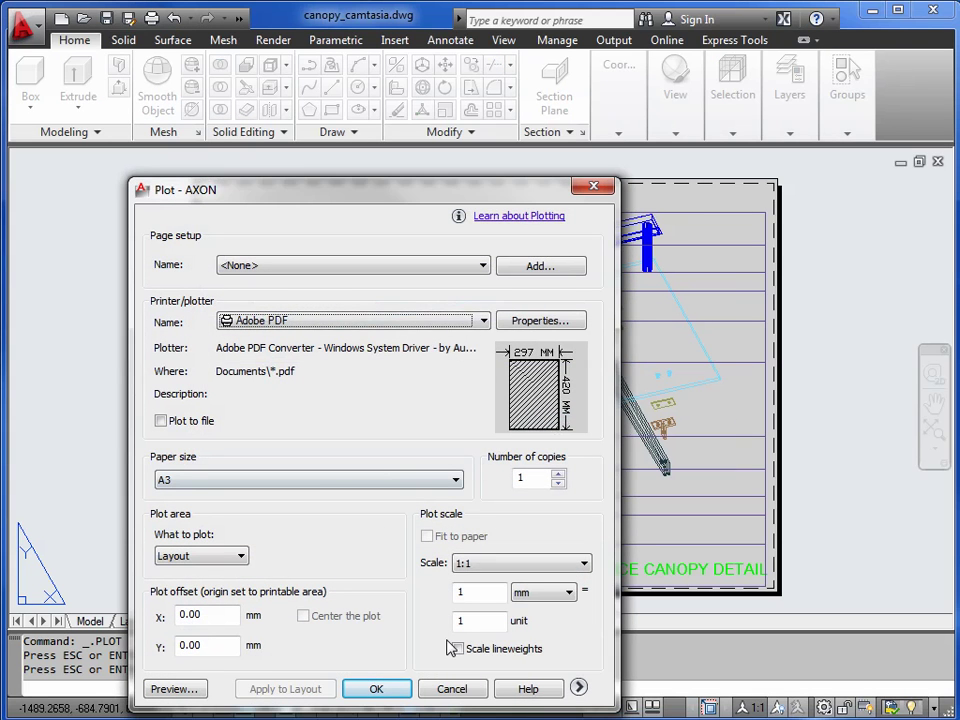
# Set the AXON layout's stacked viewports to Shadeplot Hidden with MVIEW
pyautogui.click(452, 689)
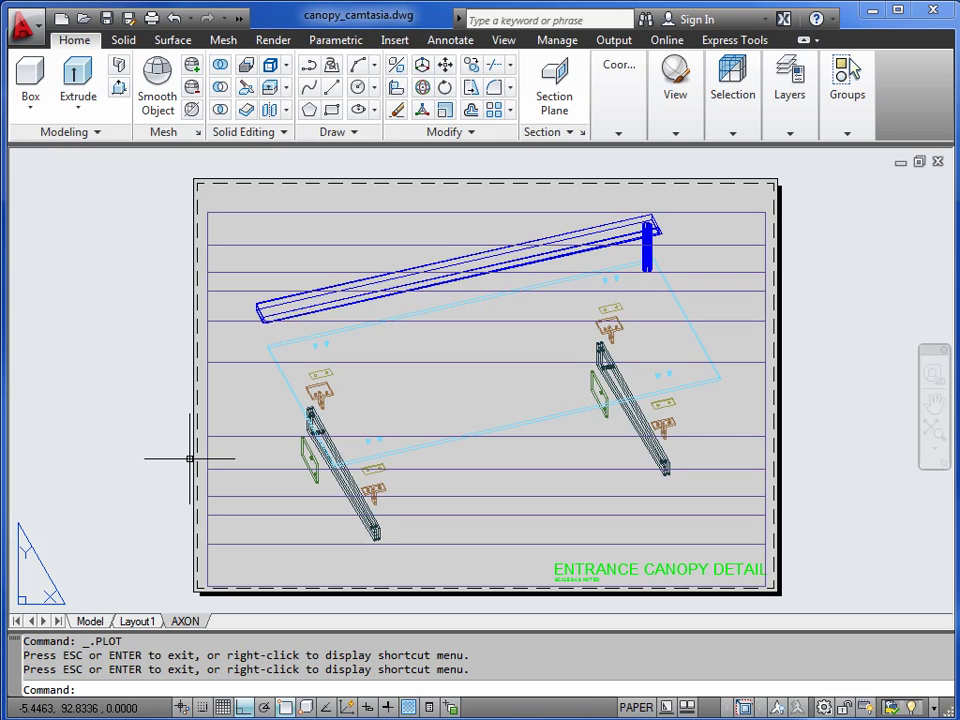
pyautogui.press('Return')
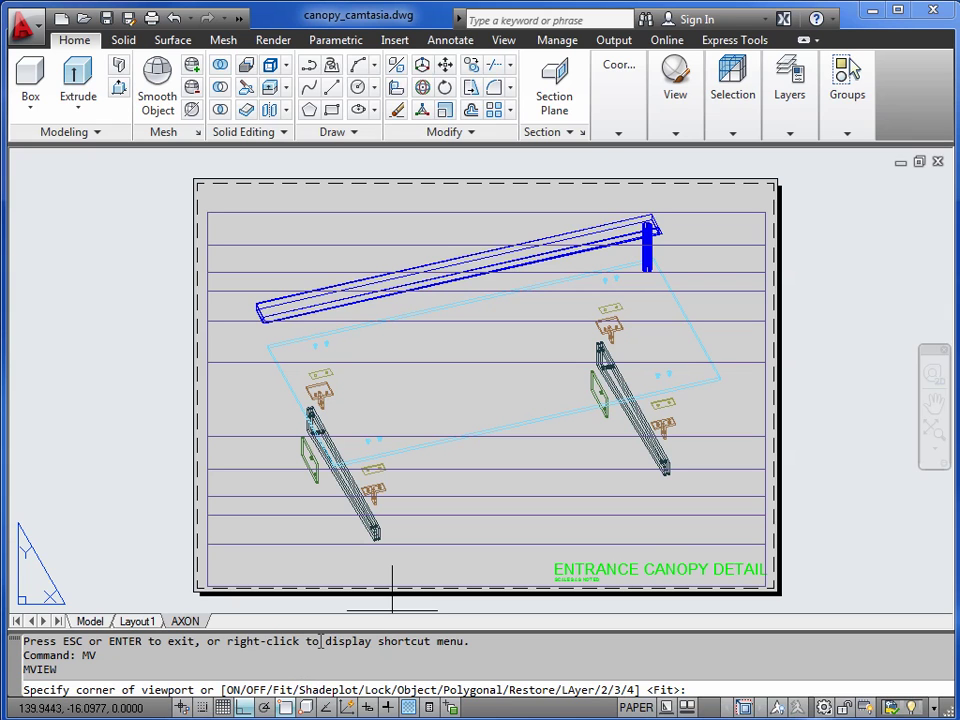
pyautogui.press('Return')
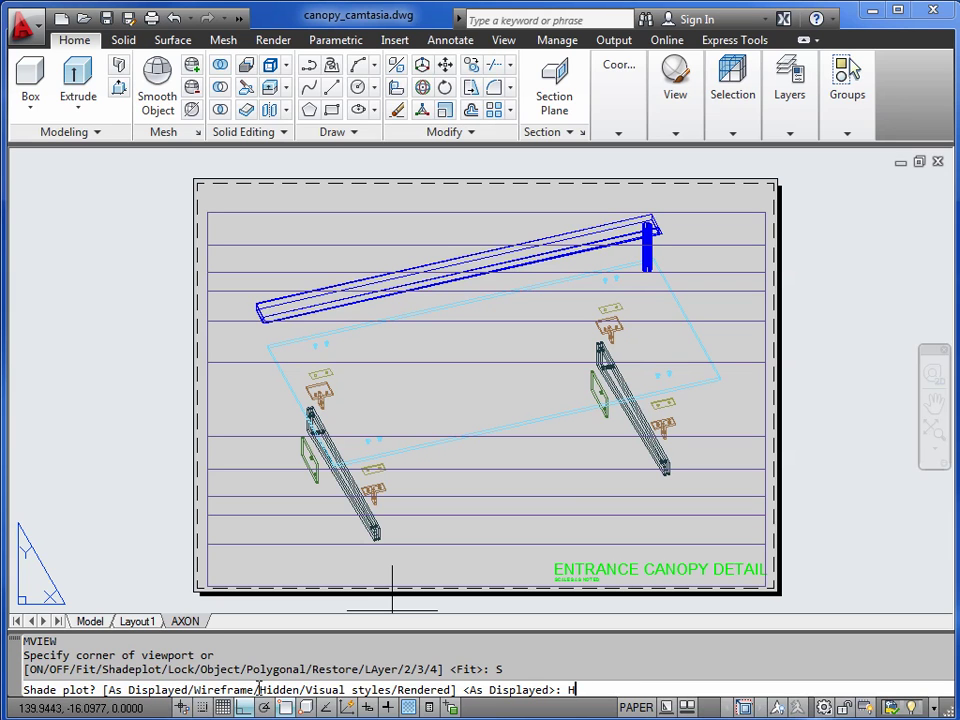
pyautogui.press('Return')
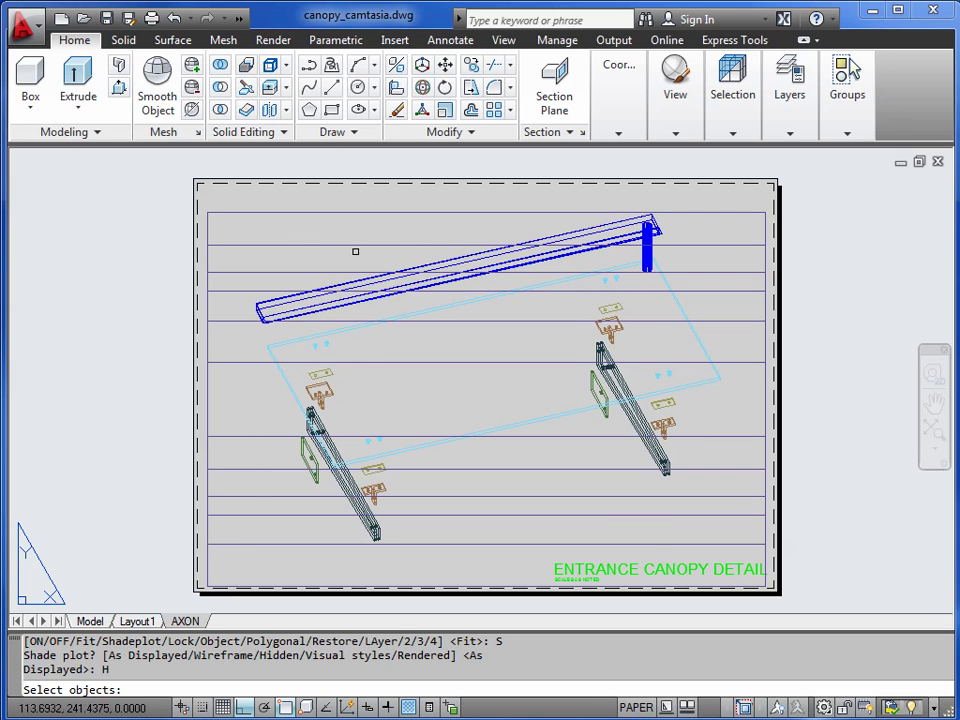
pyautogui.click(231, 213)
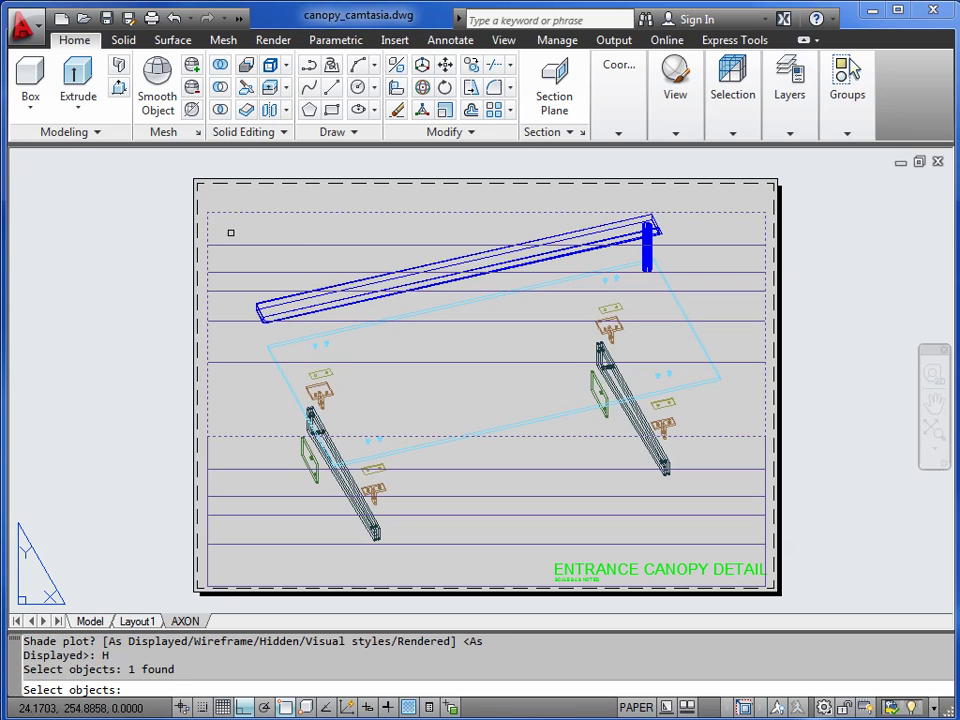
pyautogui.click(227, 272)
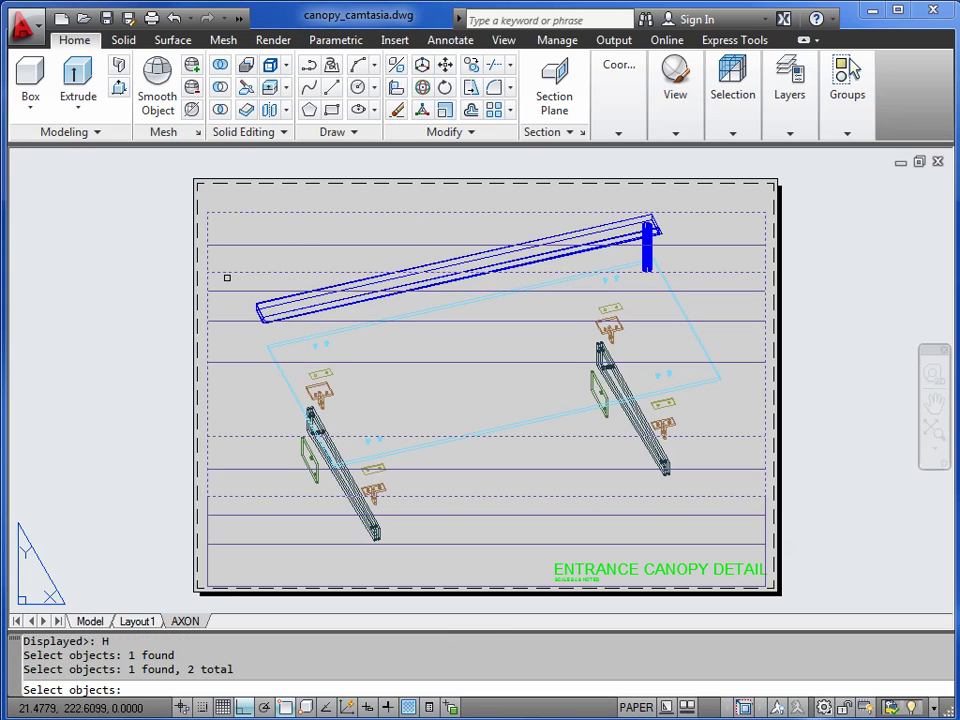
pyautogui.click(224, 291)
pyautogui.click(224, 321)
pyautogui.click(224, 362)
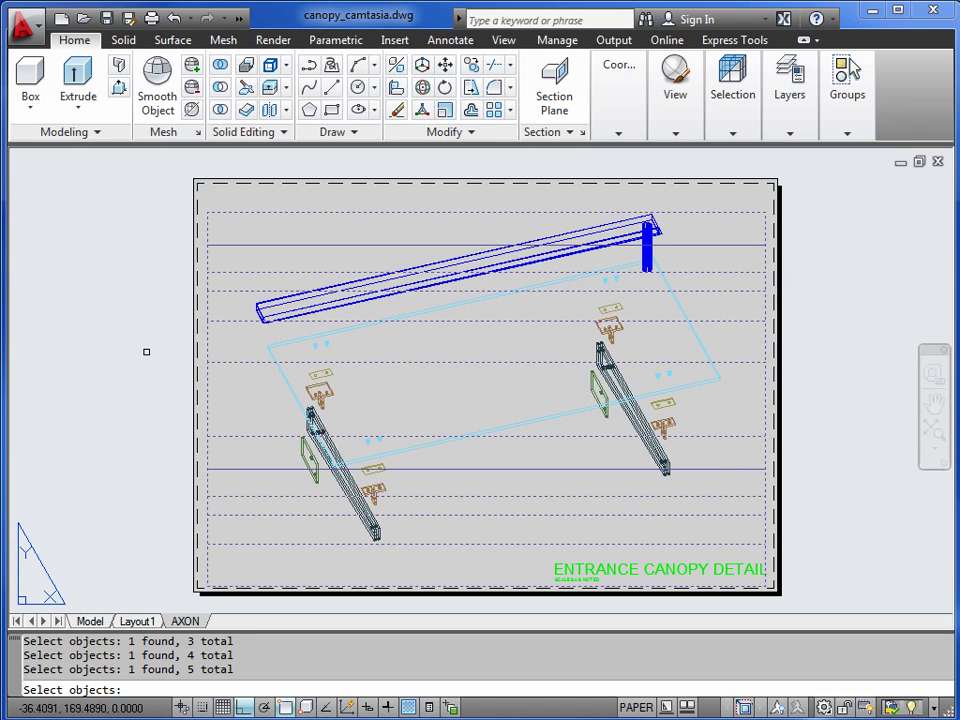
pyautogui.press('Escape')
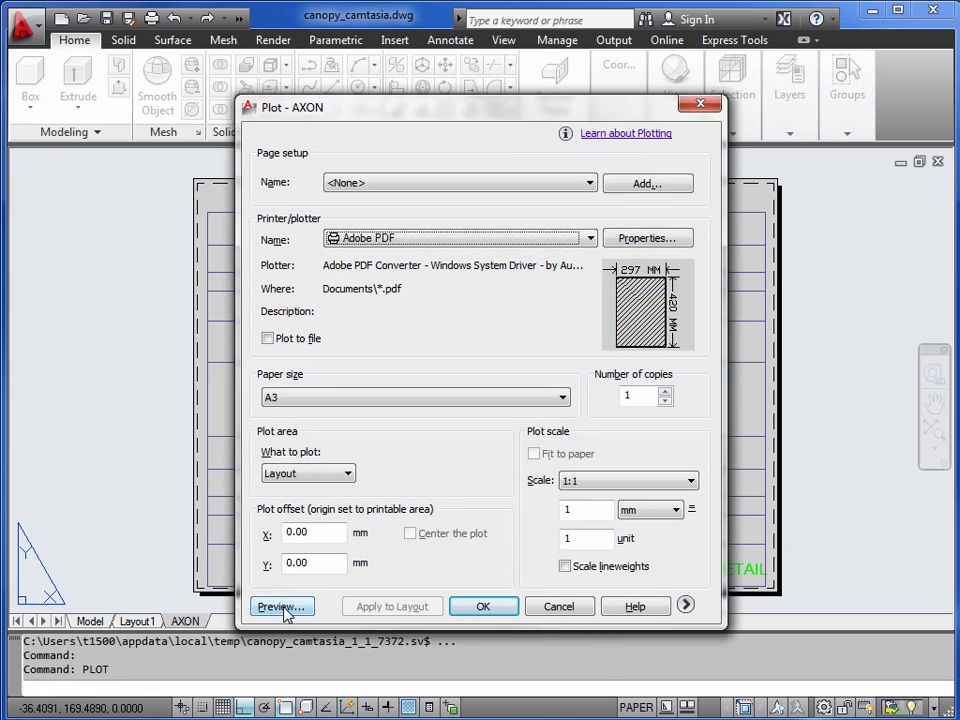
# Preview the hidden-line plot of the canopy, exit the preview and cancel the Plot dialog
pyautogui.click(286, 610)
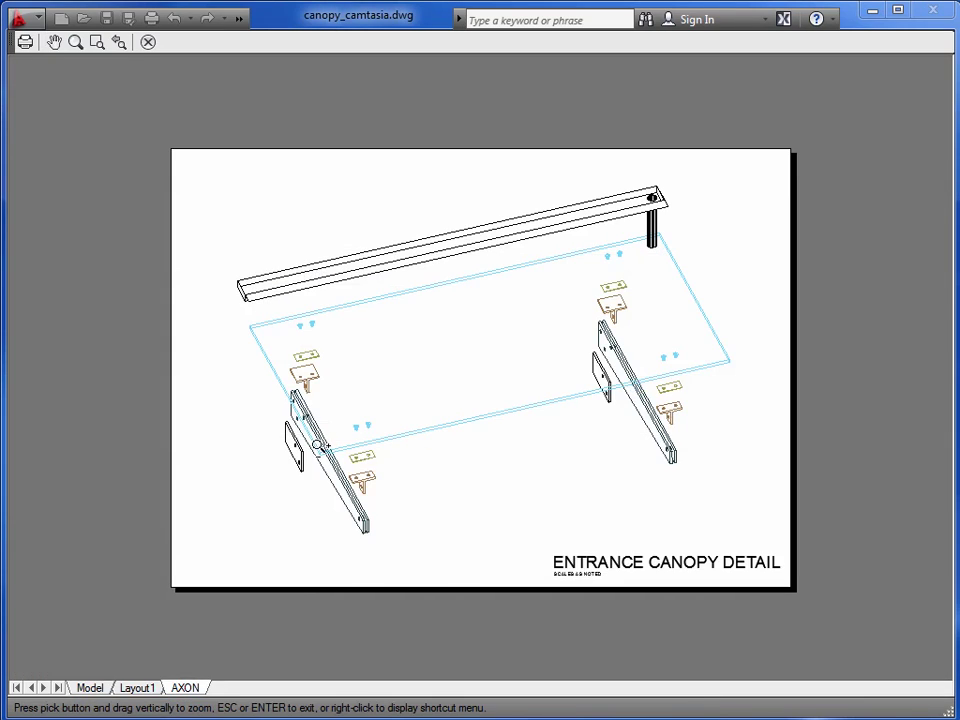
pyautogui.scroll(5, 313, 443)
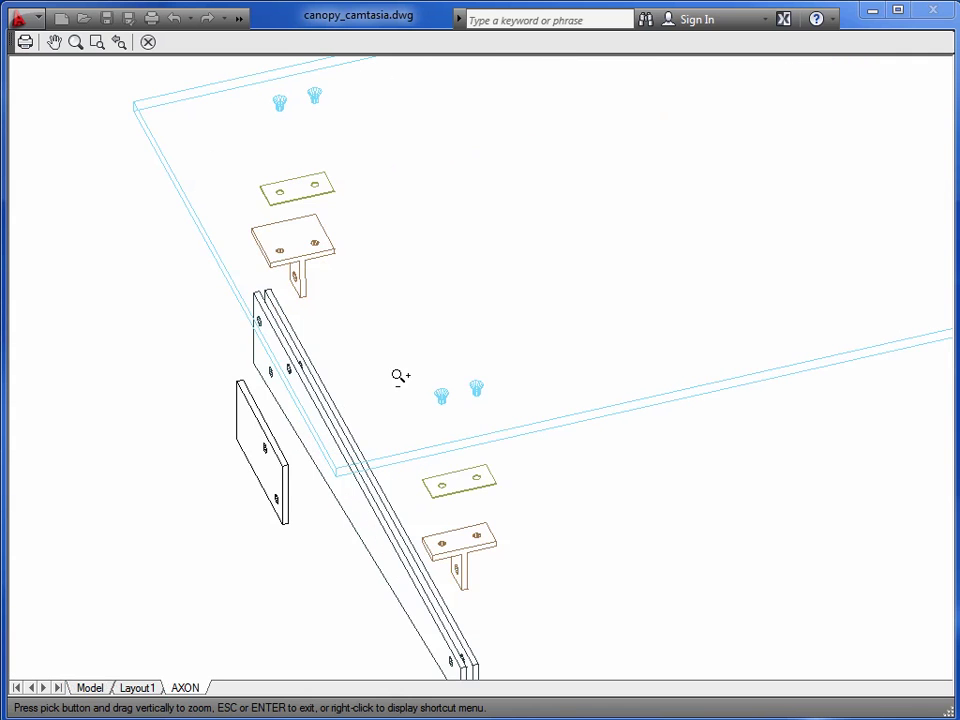
pyautogui.moveTo(420, 343); pyautogui.dragTo(416, 422, button='middle')
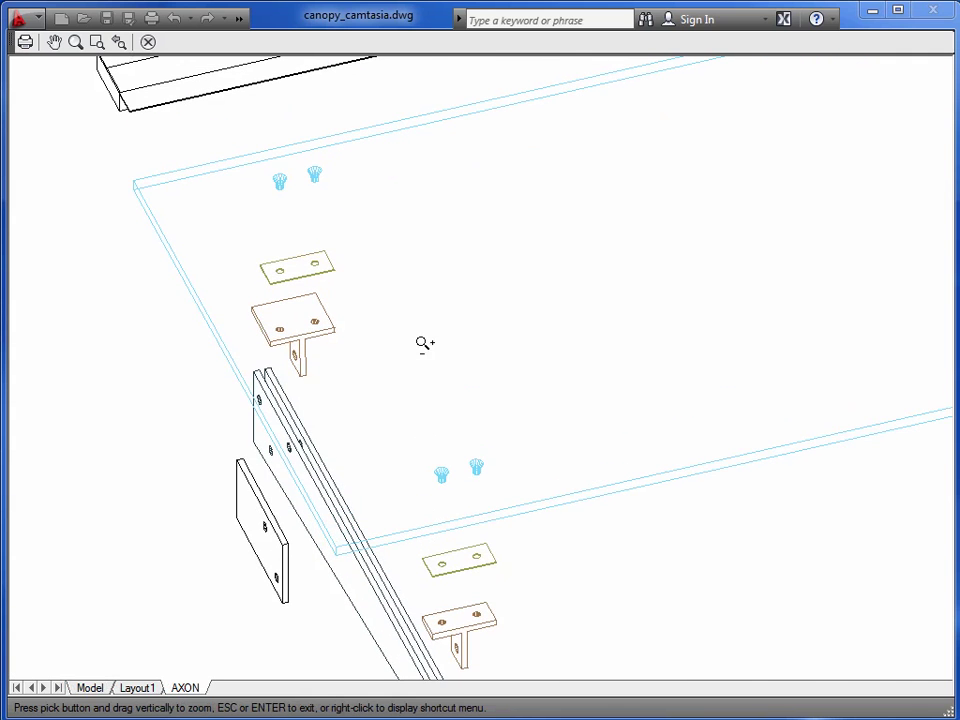
pyautogui.scroll(-4, 460, 332)
pyautogui.moveTo(525, 326); pyautogui.dragTo(444, 362, button='middle')
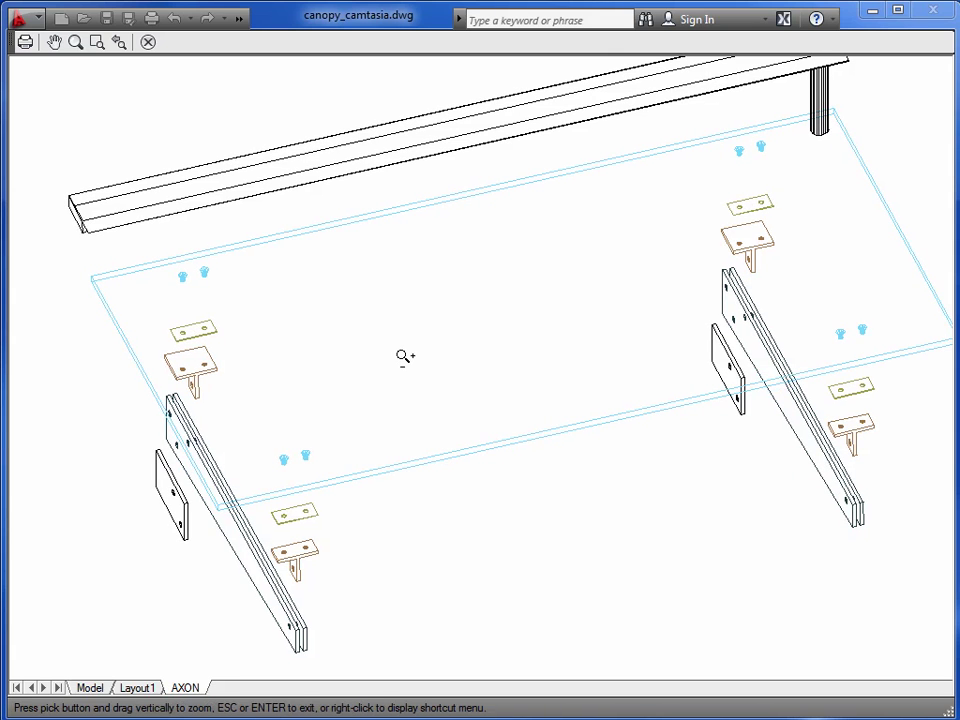
pyautogui.rightClick(403, 356)
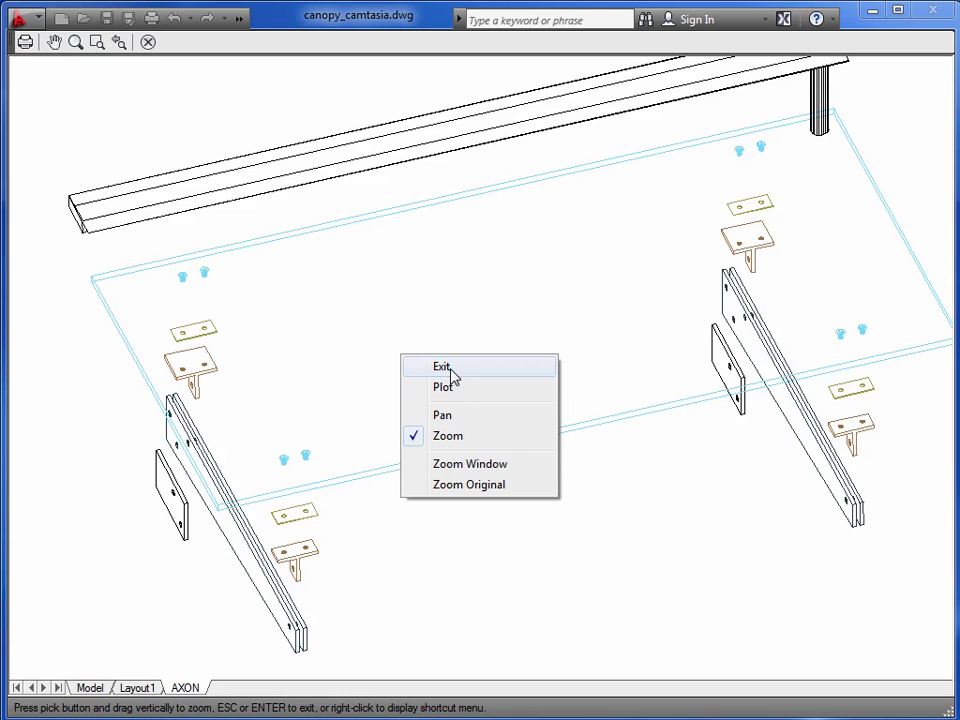
pyautogui.click(448, 369)
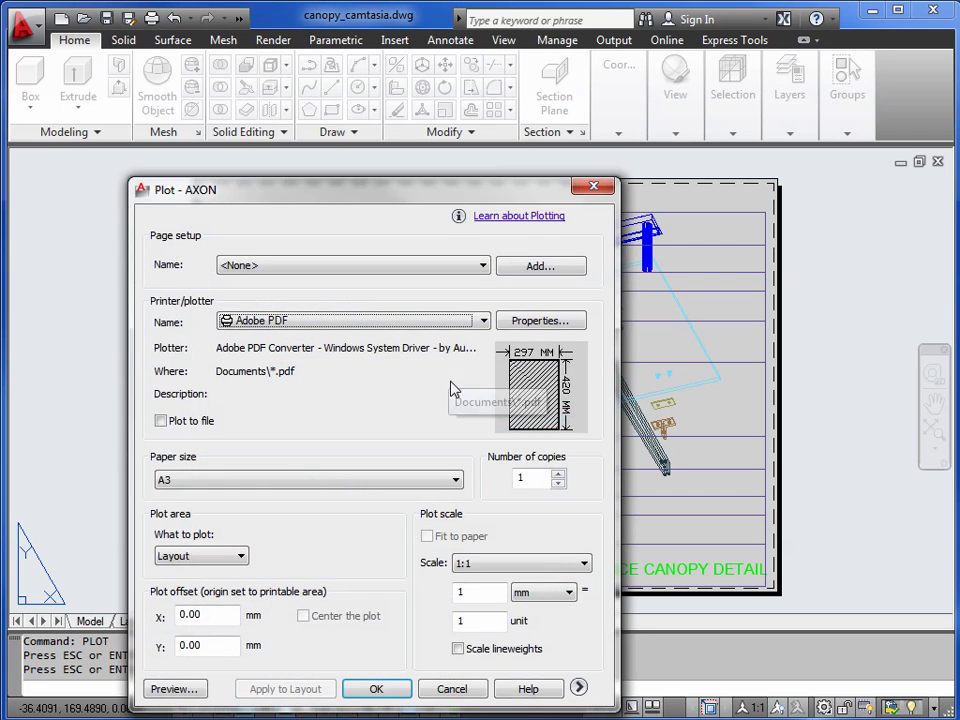
pyautogui.click(451, 689)
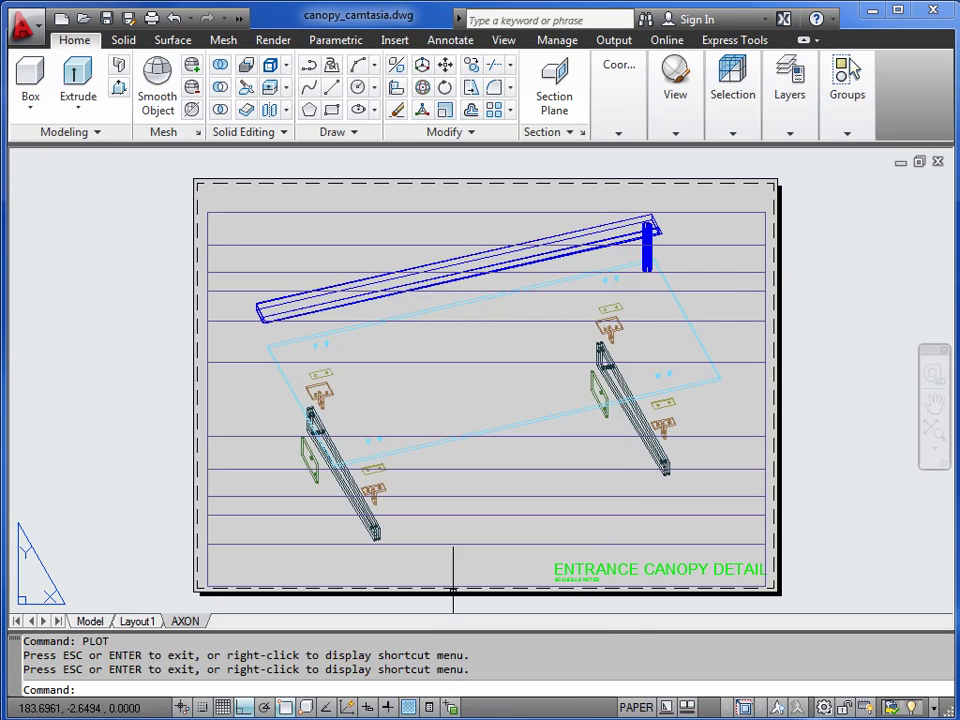
# In the Layer Properties Manager, set layers 3d_bolt through 3d_washer to colour 5 blue
pyautogui.click(790, 137)
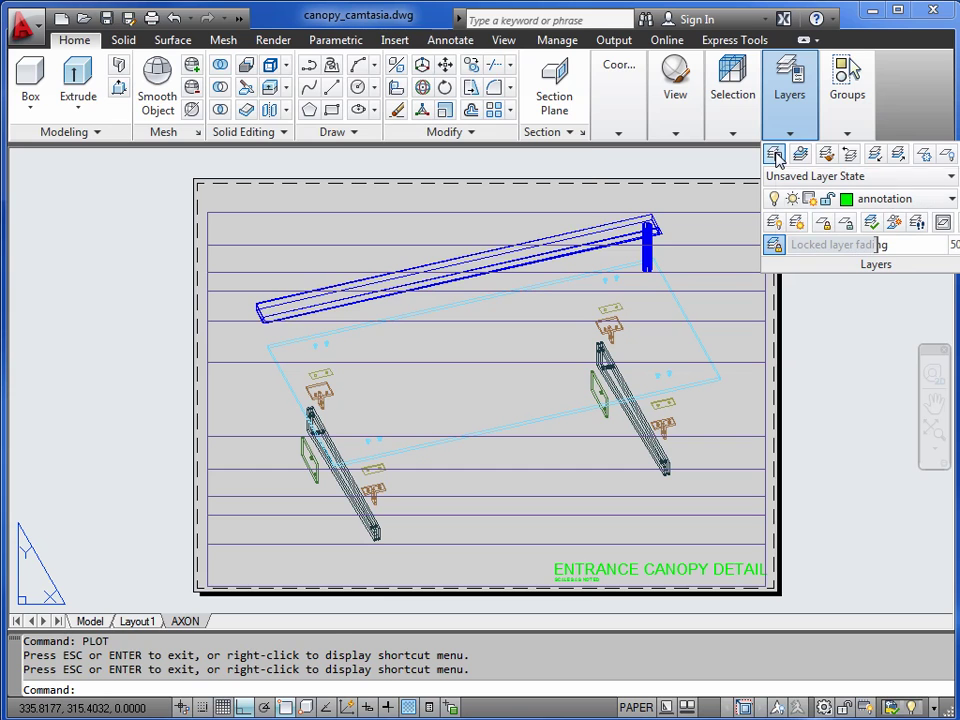
pyautogui.click(774, 154)
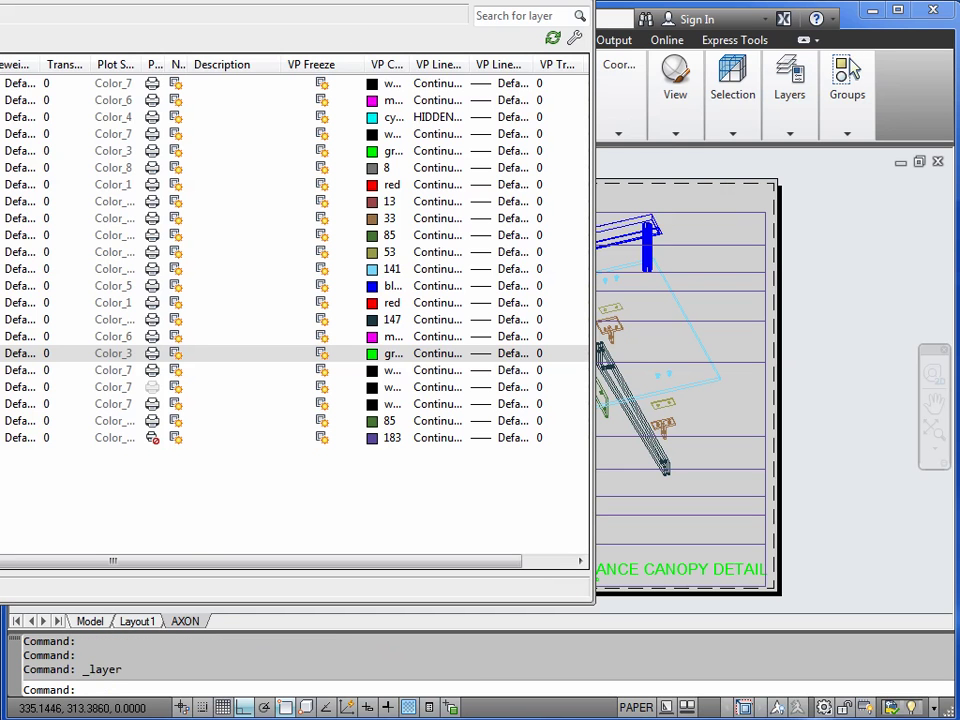
pyautogui.moveTo(0, 200); pyautogui.dragTo(51, 199)
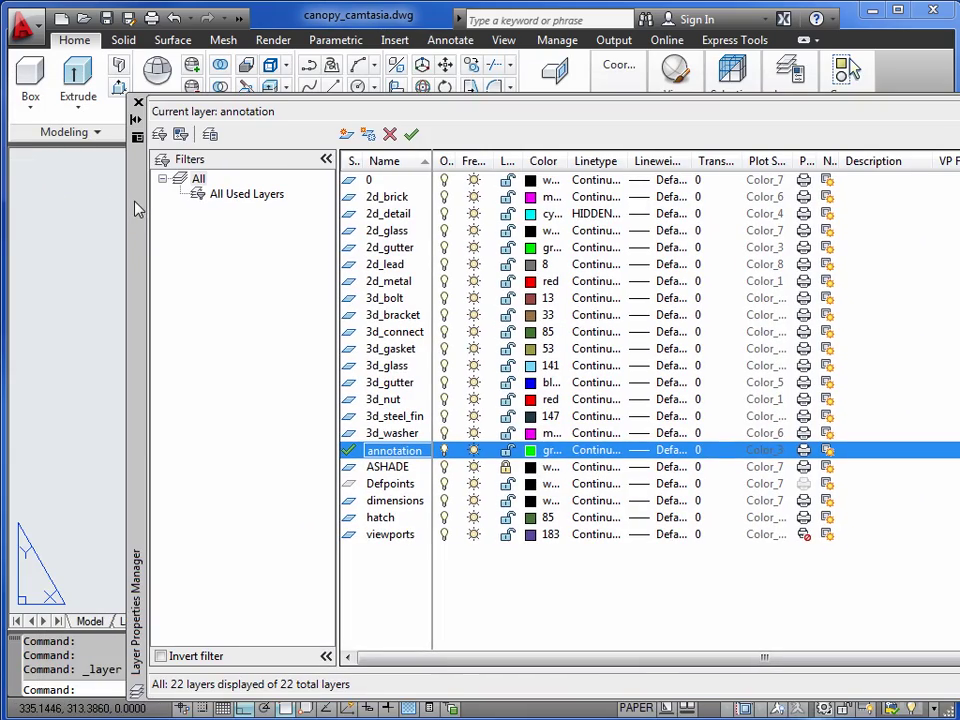
pyautogui.moveTo(390, 435); pyautogui.dragTo(385, 307)
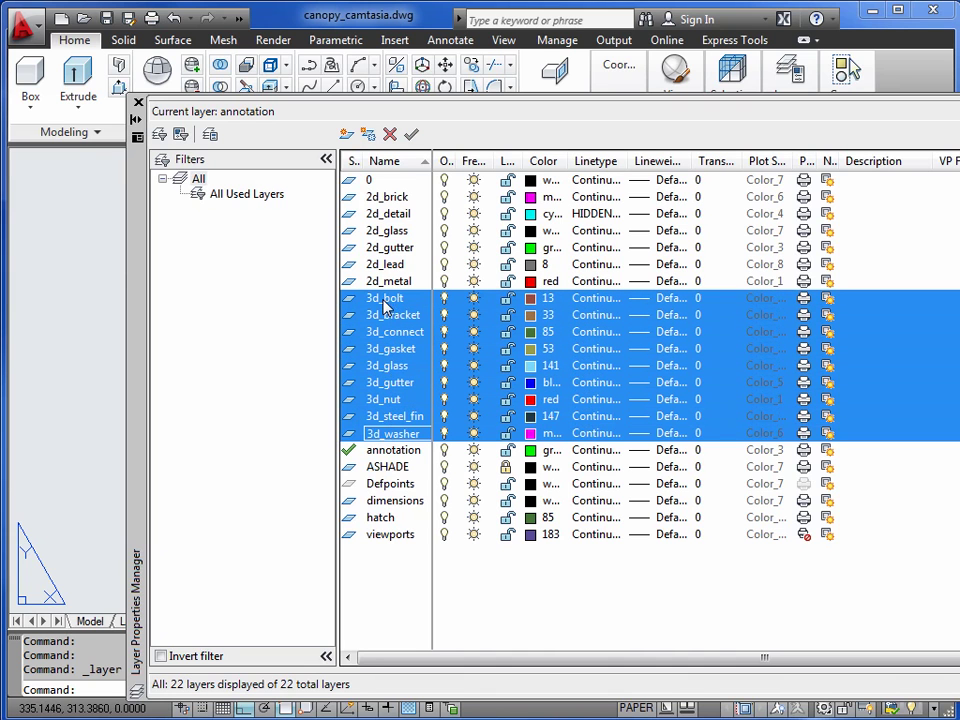
pyautogui.click(533, 303)
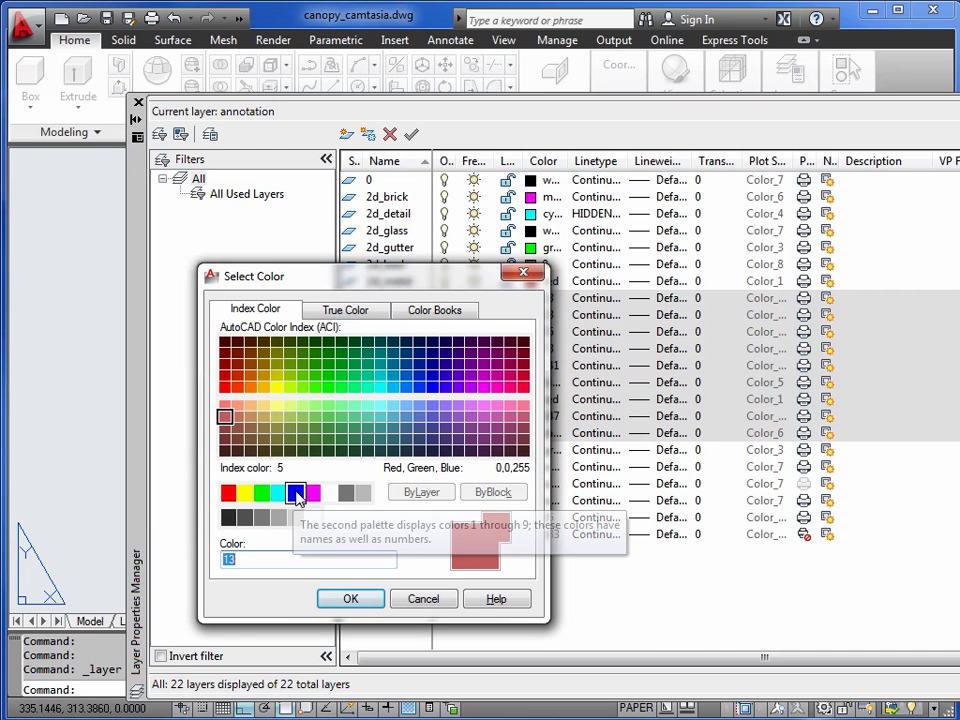
pyautogui.click(296, 494)
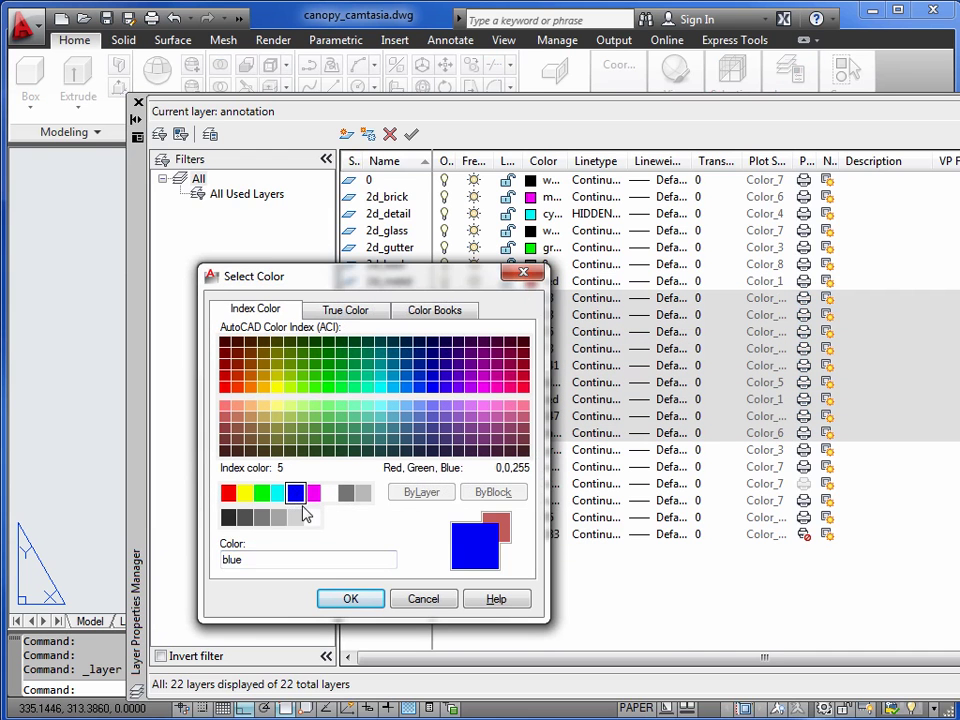
pyautogui.click(348, 600)
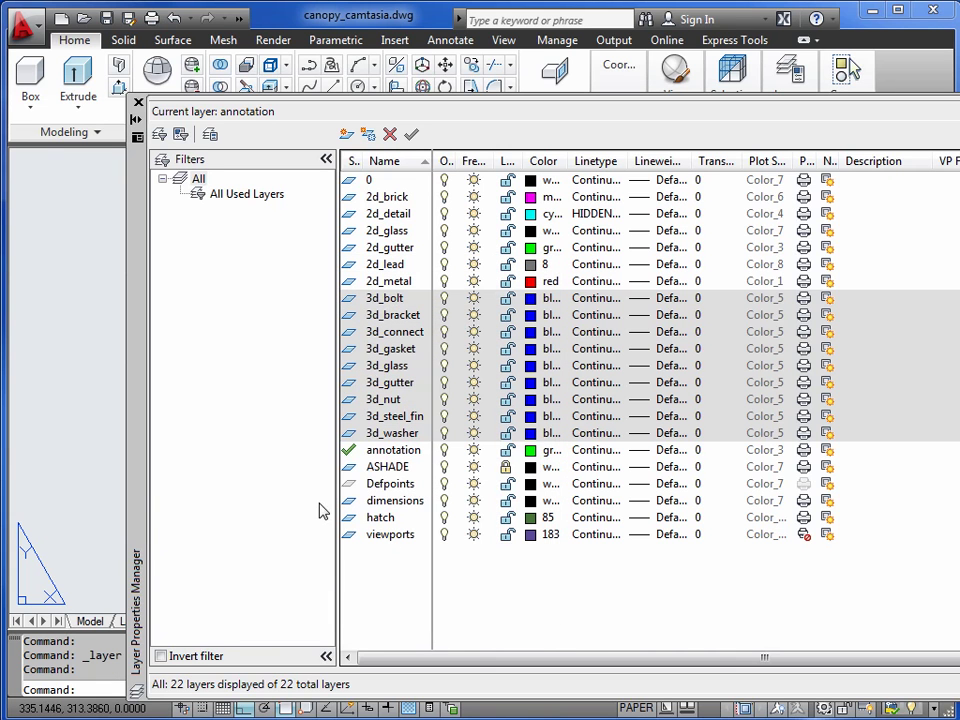
pyautogui.click(139, 104)
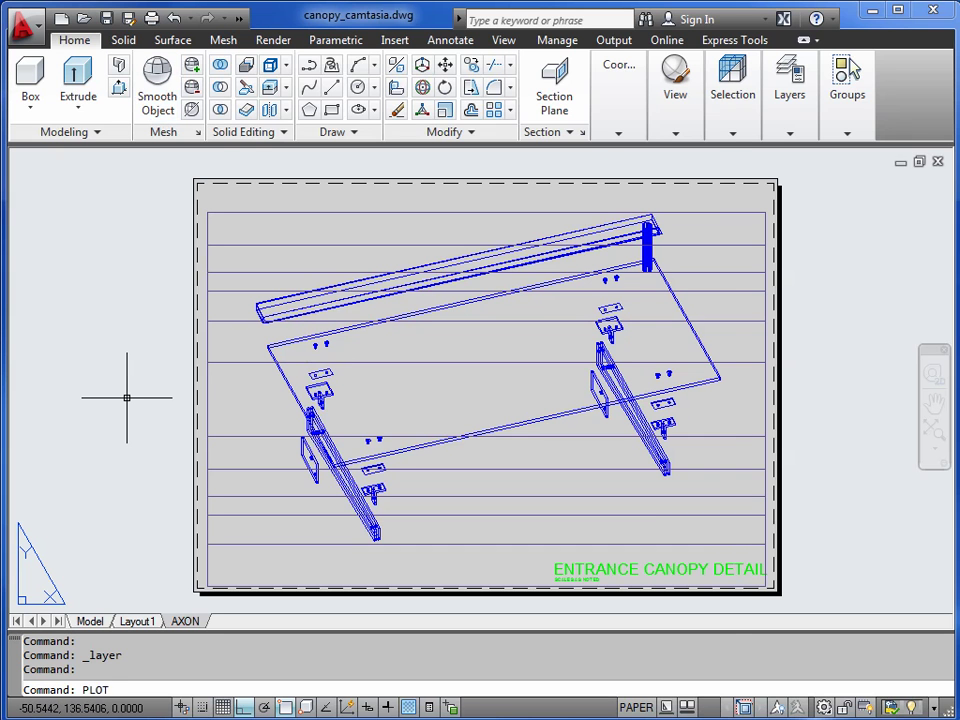
# Run PLOT and preview the AXON sheet, confirming the blue canopy prints as black hidden lines
pyautogui.write('PLOT')
pyautogui.press('Return')
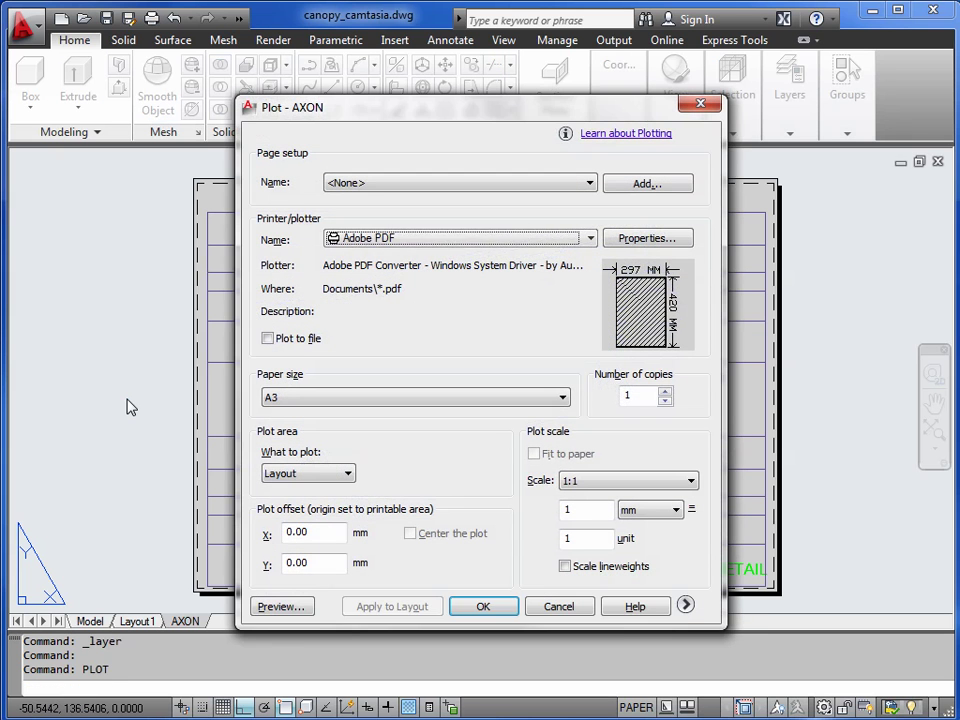
pyautogui.click(294, 607)
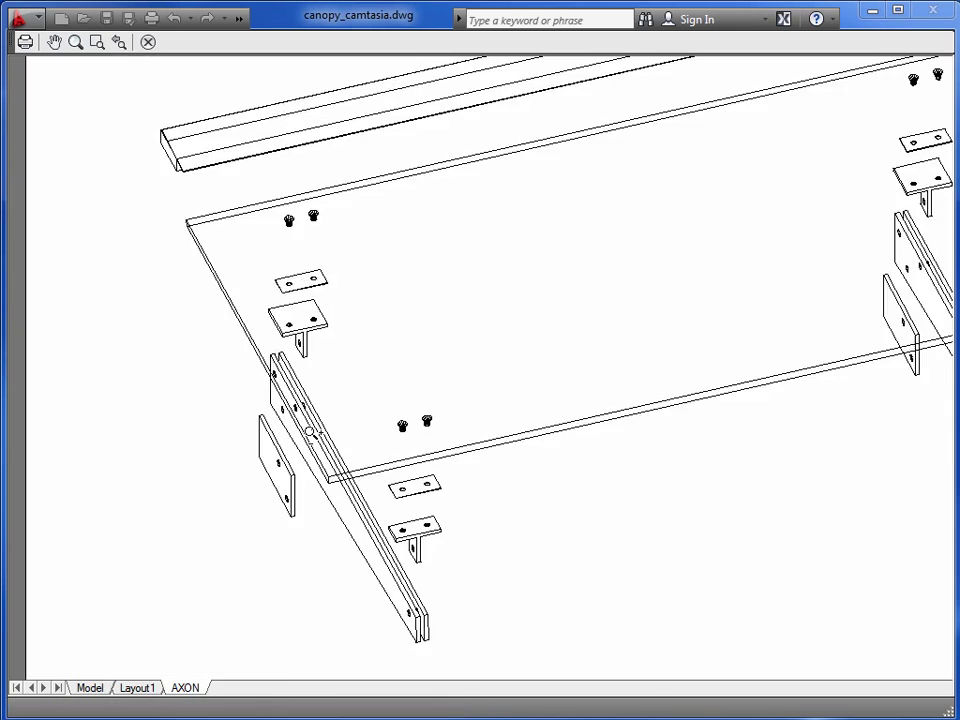
pyautogui.scroll(5, 295, 412)
pyautogui.scroll(2, 290, 412)
pyautogui.scroll(2, 300, 358)
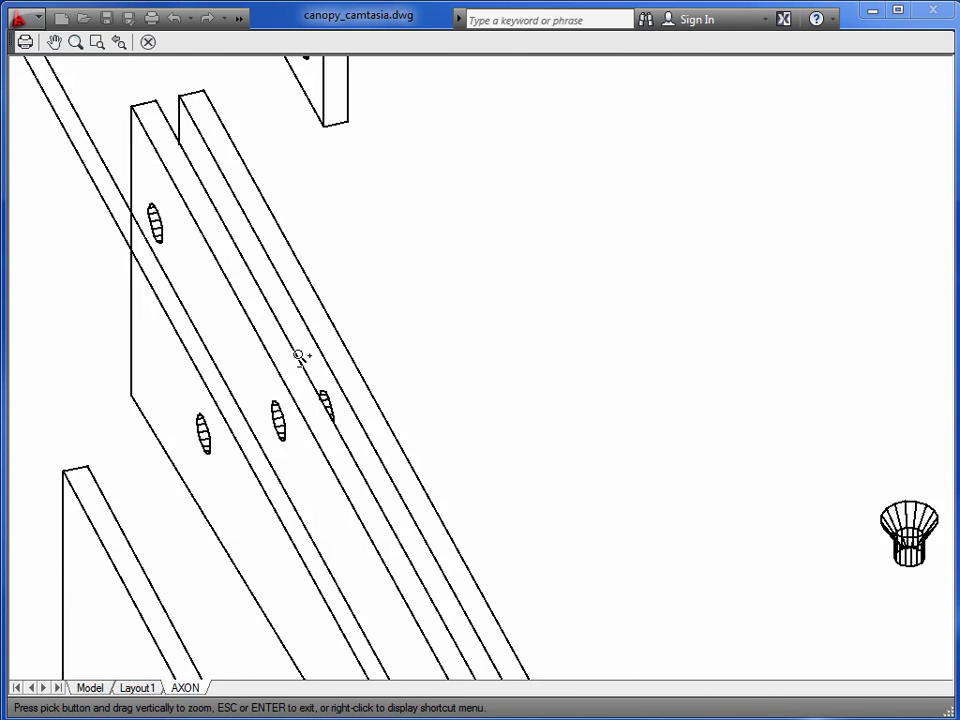
pyautogui.scroll(-2, 300, 358)
pyautogui.moveTo(316, 343)
pyautogui.mouseDown(button='middle')
pyautogui.moveTo(332, 386)
pyautogui.moveTo(332, 589)
pyautogui.moveTo(401, 676)
pyautogui.mouseUp(button='middle')
pyautogui.scroll(2, 302, 227)
pyautogui.scroll(-5, 272, 214)
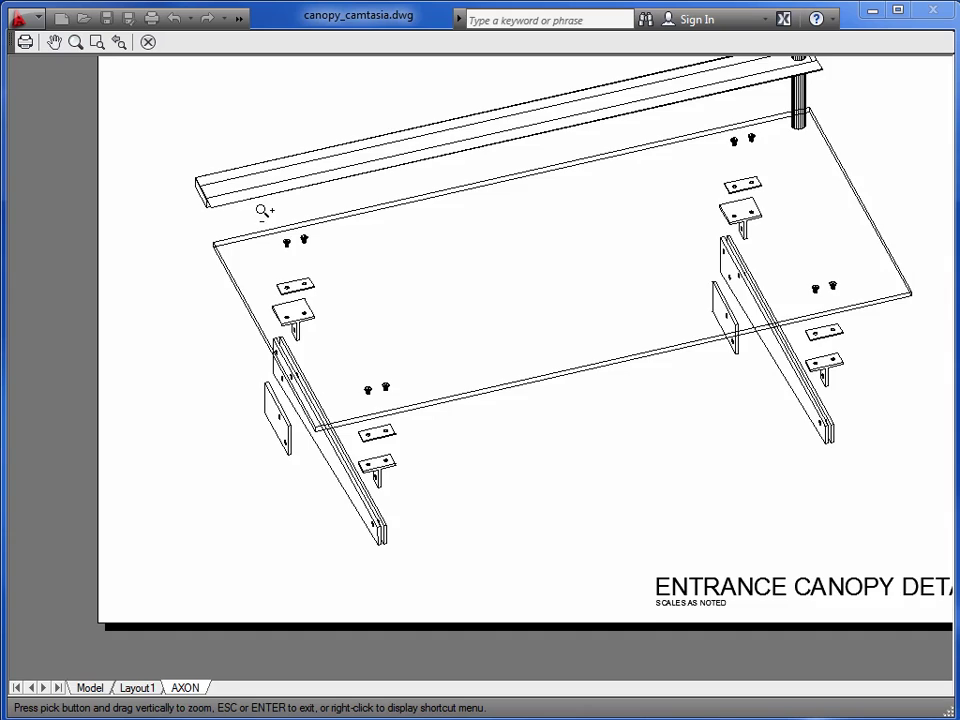
pyautogui.moveTo(272, 214); pyautogui.dragTo(326, 291, button='middle')
pyautogui.rightClick(330, 292)
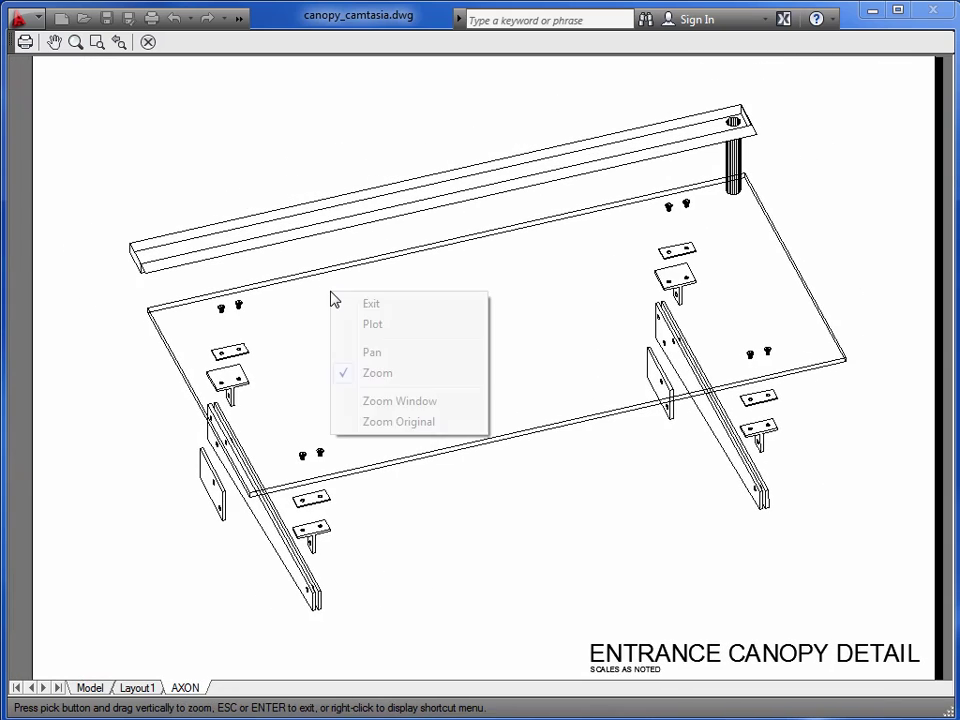
# Edit the sheet title, replacing DETAIL with CONSTRUCTION to read ENTRANCE CANOPY CONSTRUCTION
pyautogui.click(388, 302)
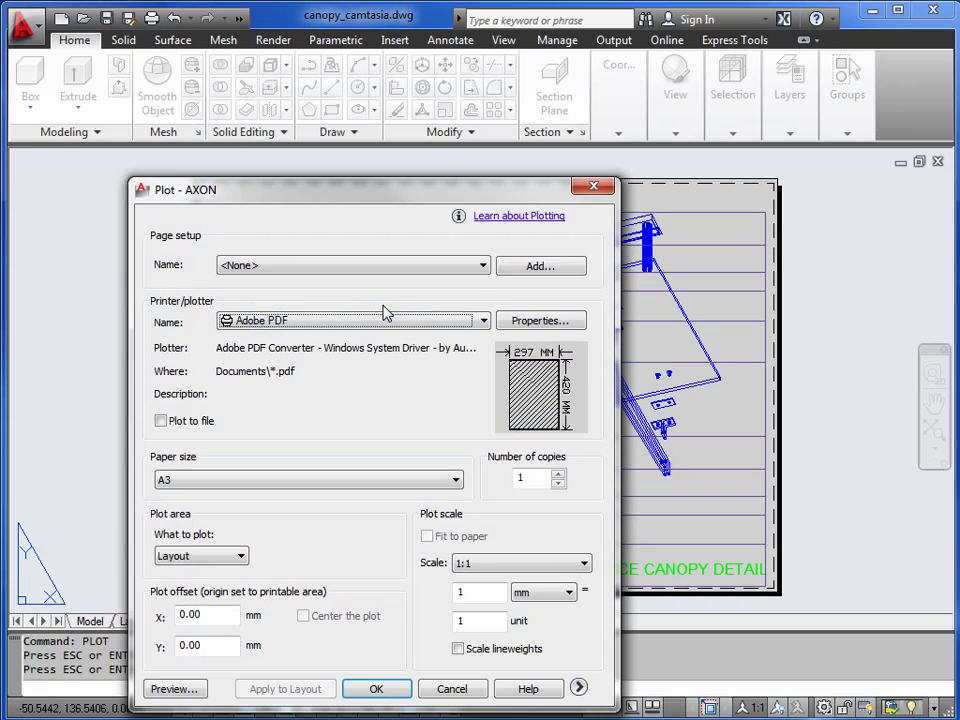
pyautogui.click(452, 688)
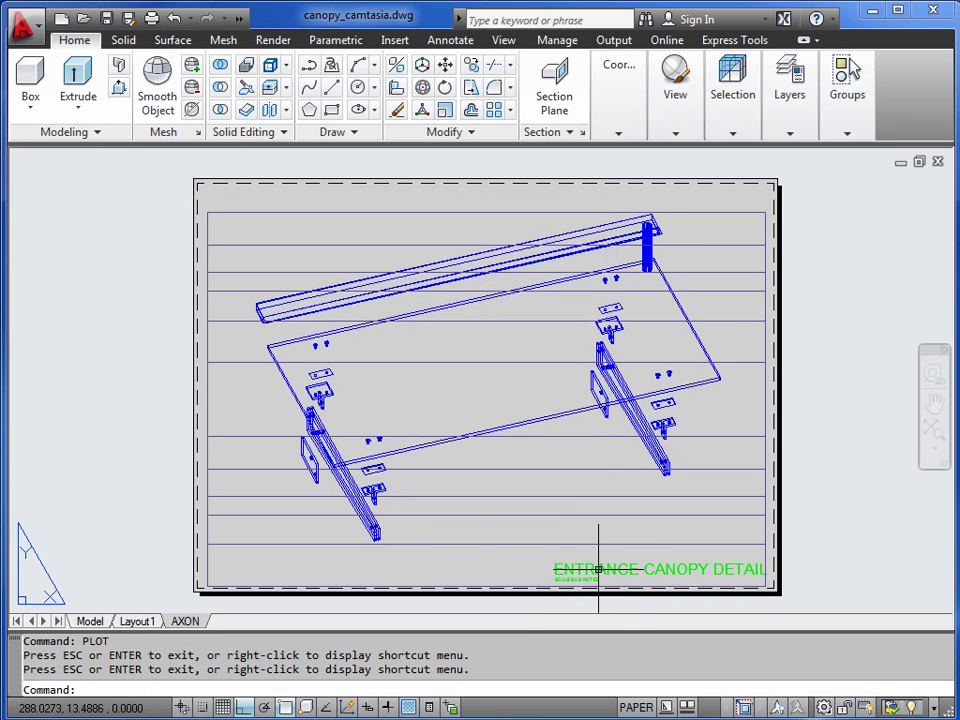
pyautogui.doubleClick(669, 572)
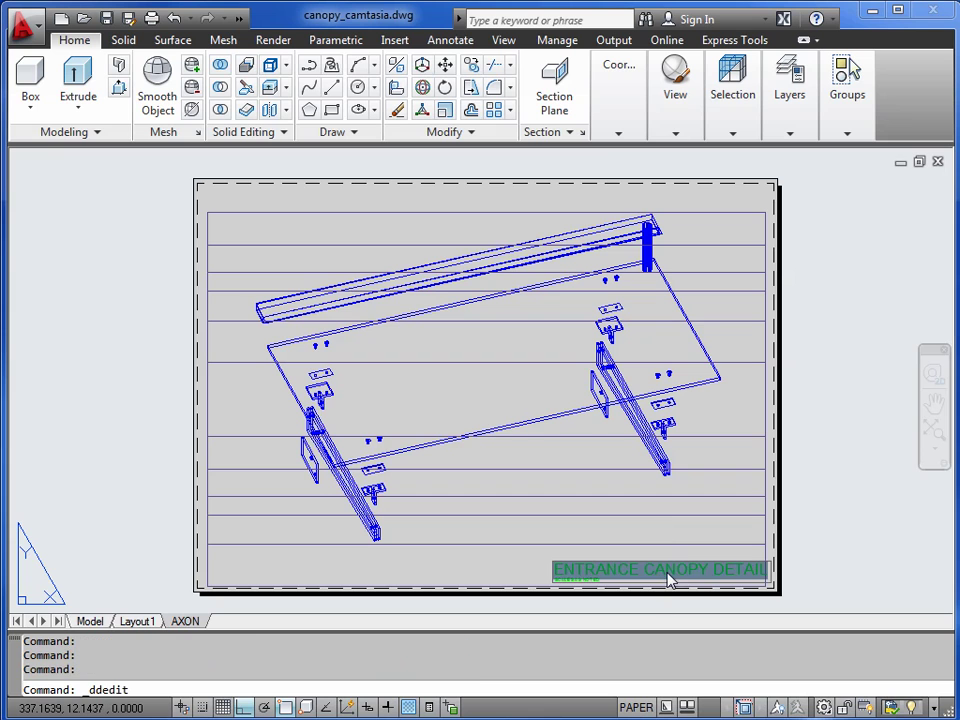
pyautogui.click(700, 570)
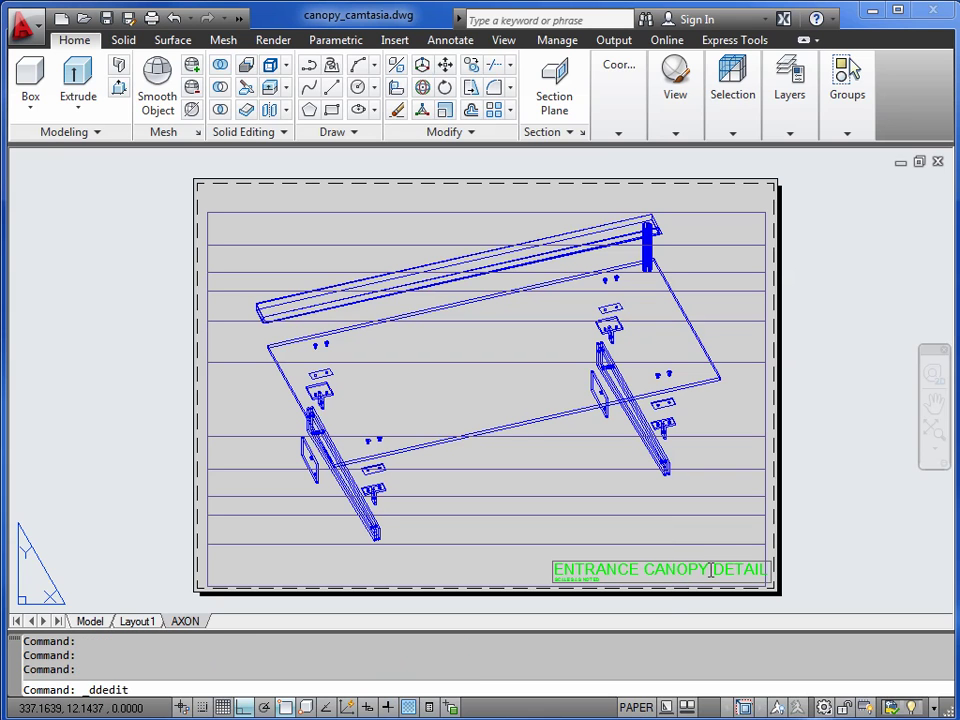
pyautogui.moveTo(712, 570); pyautogui.dragTo(776, 568)
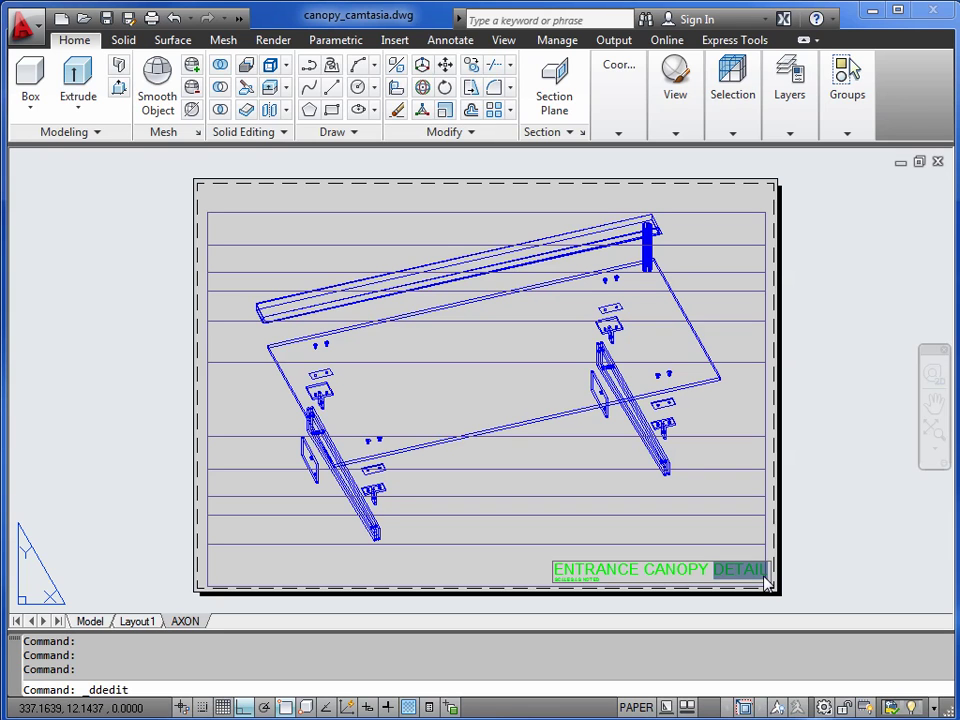
pyautogui.write('CO')
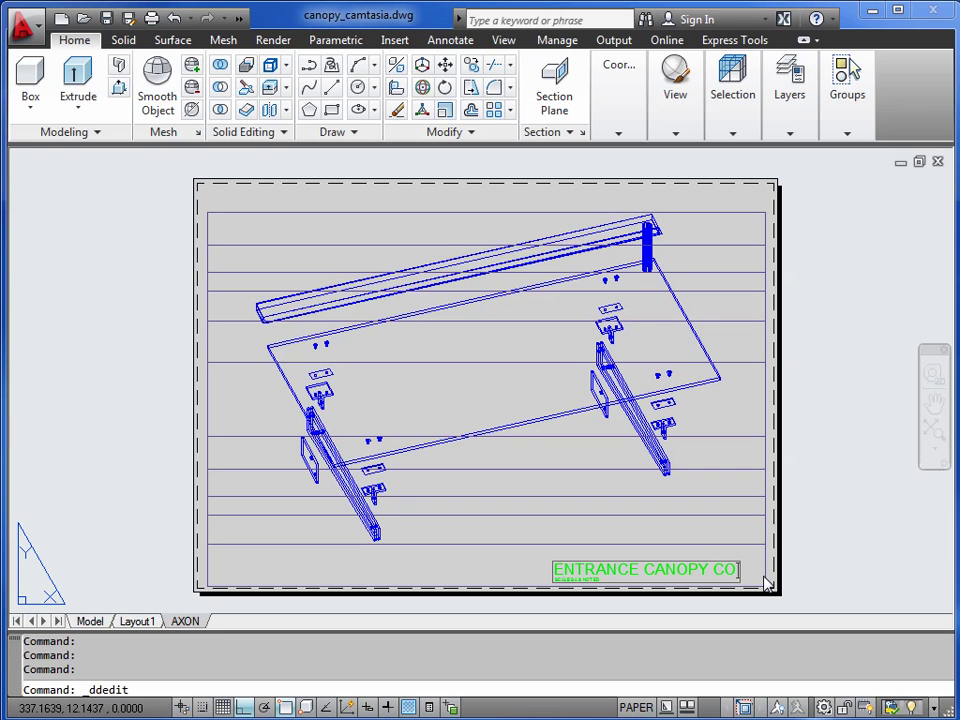
pyautogui.write('NSTRUCTION')
pyautogui.press('Return')
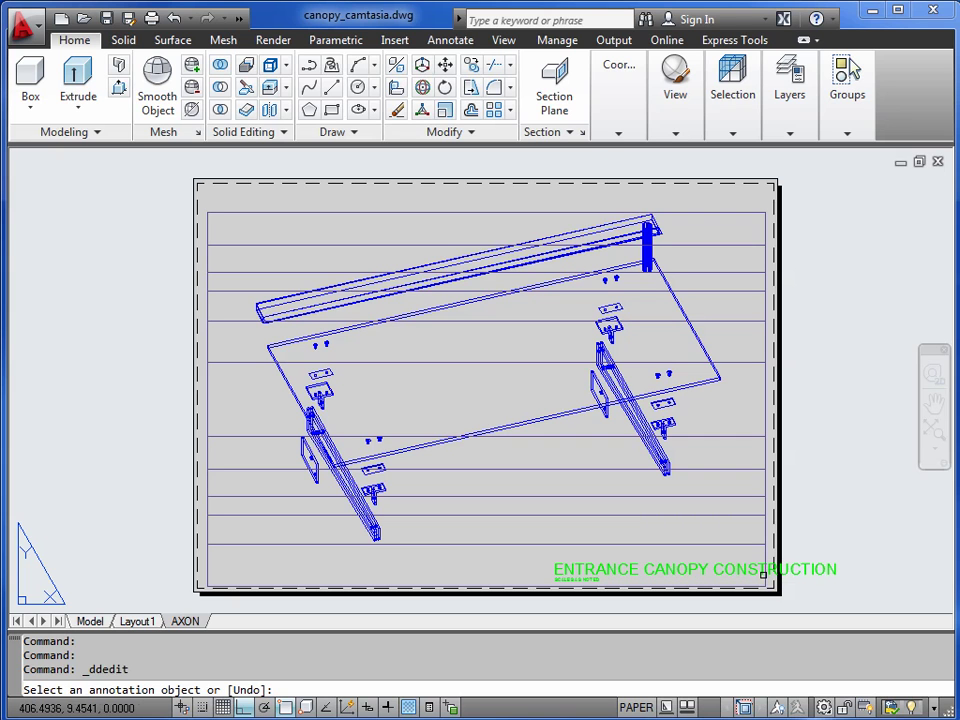
pyautogui.press('Return')
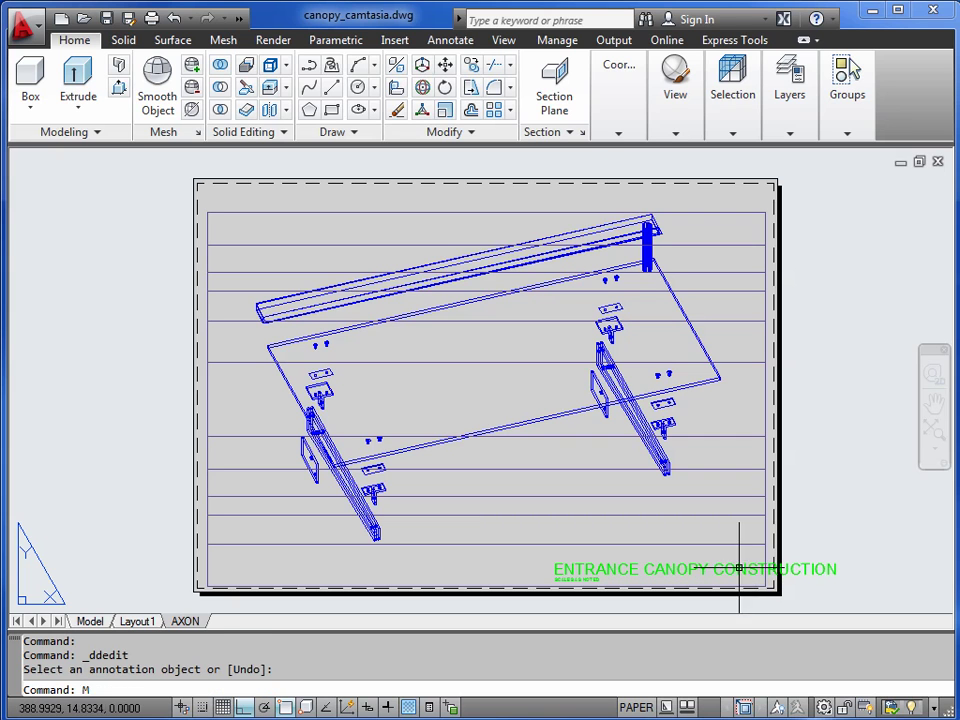
# Move the title and subtitle left so they sit inside the sheet border
pyautogui.write('m')
pyautogui.press('Return')
pyautogui.click(636, 553)
pyautogui.click(549, 581)
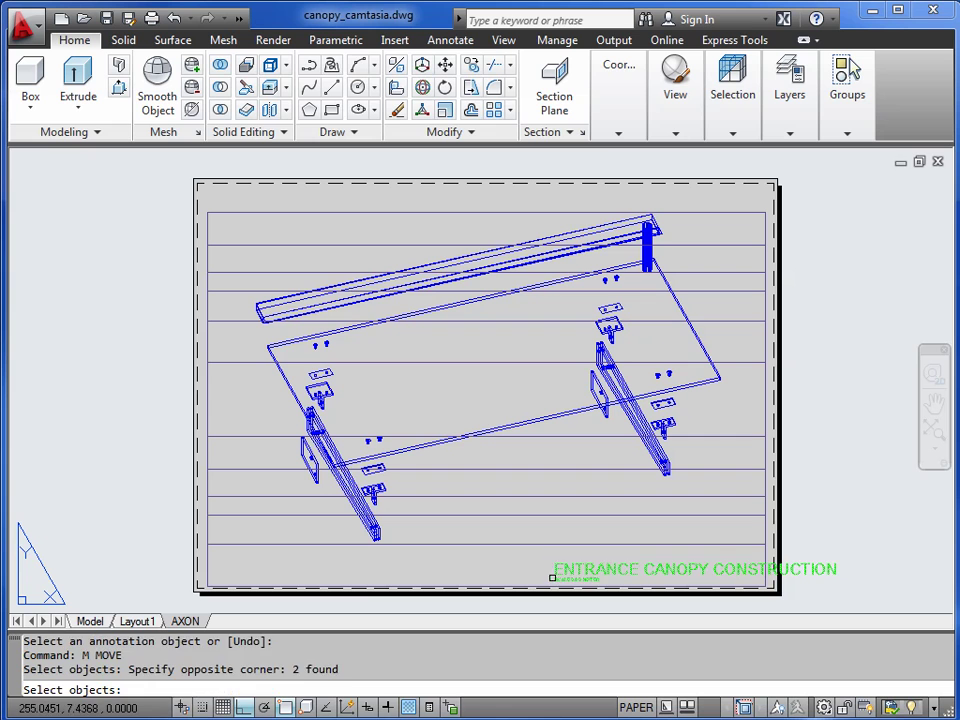
pyautogui.press('Return')
pyautogui.click(892, 519)
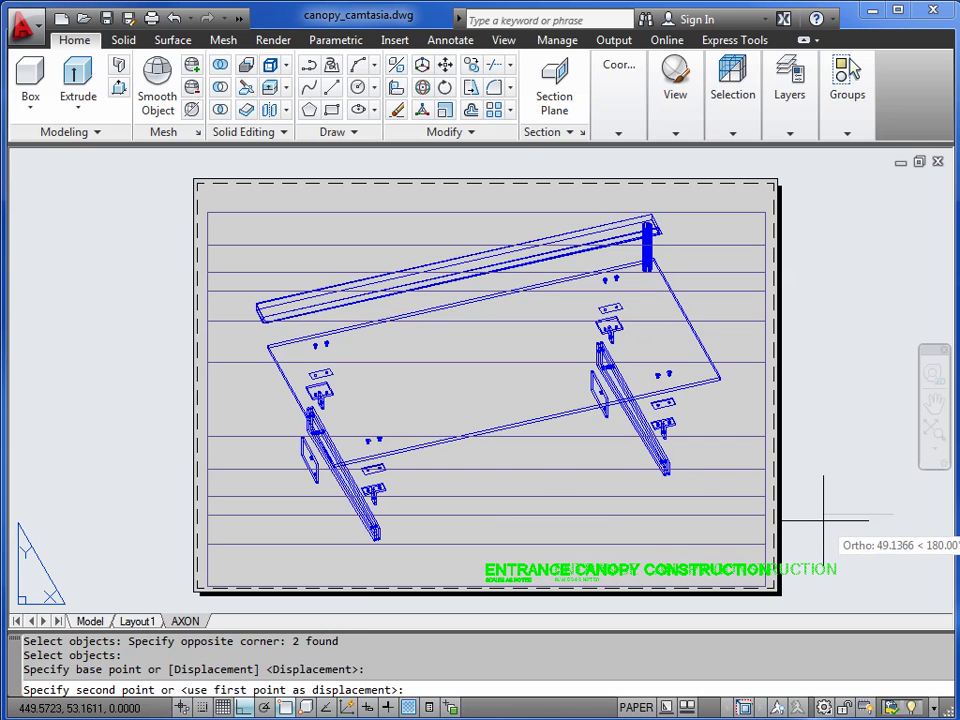
pyautogui.click(822, 516)
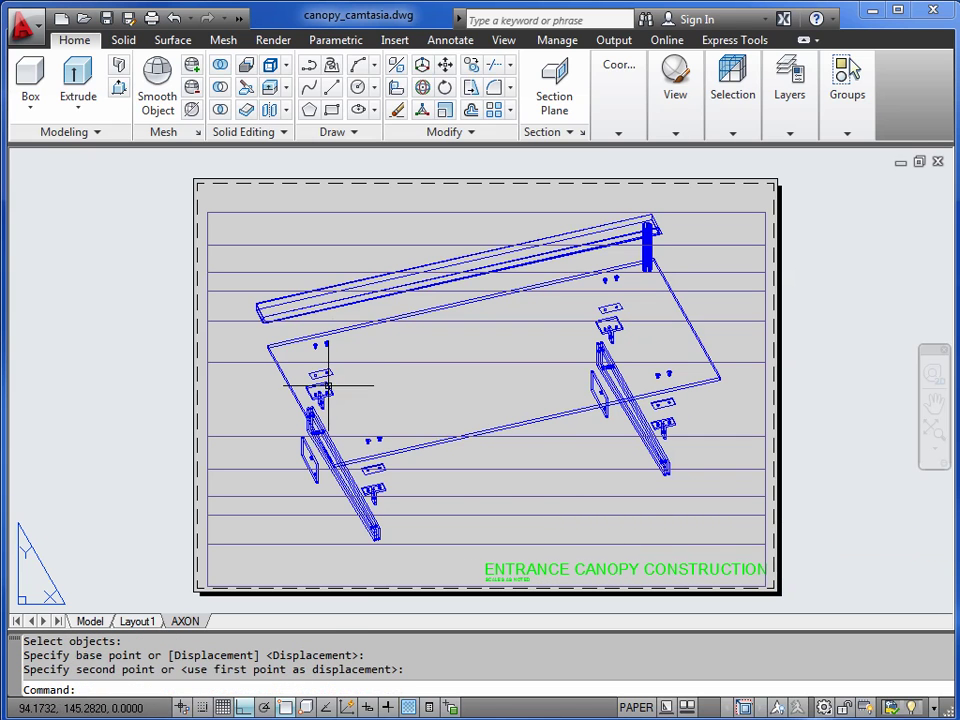
# Make 2d_detail the current layer
pyautogui.moveTo(790, 110)
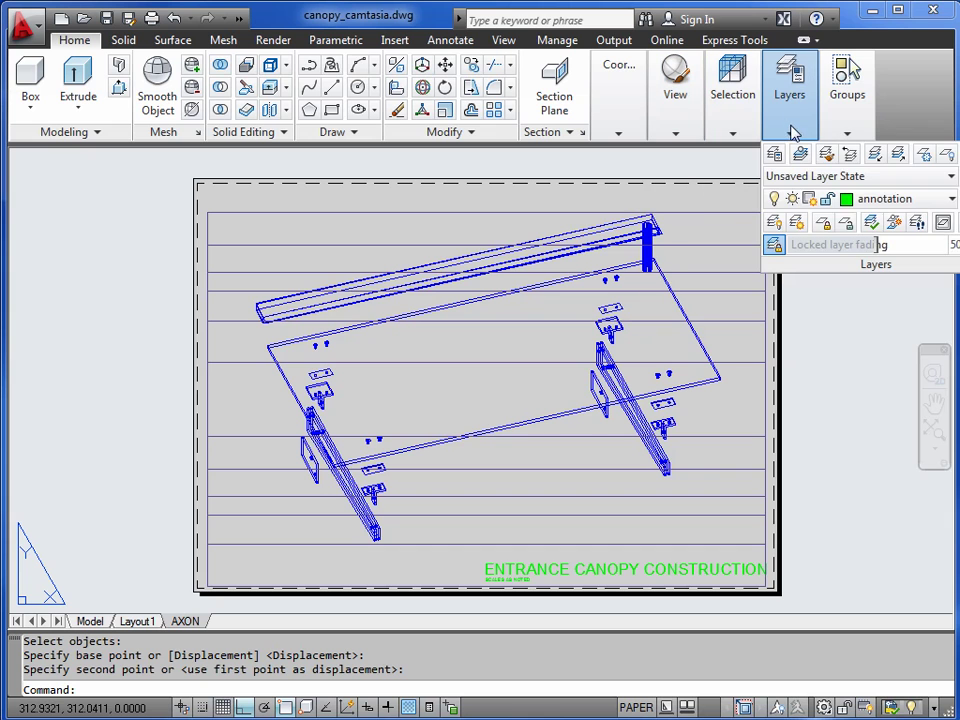
pyautogui.click(911, 200)
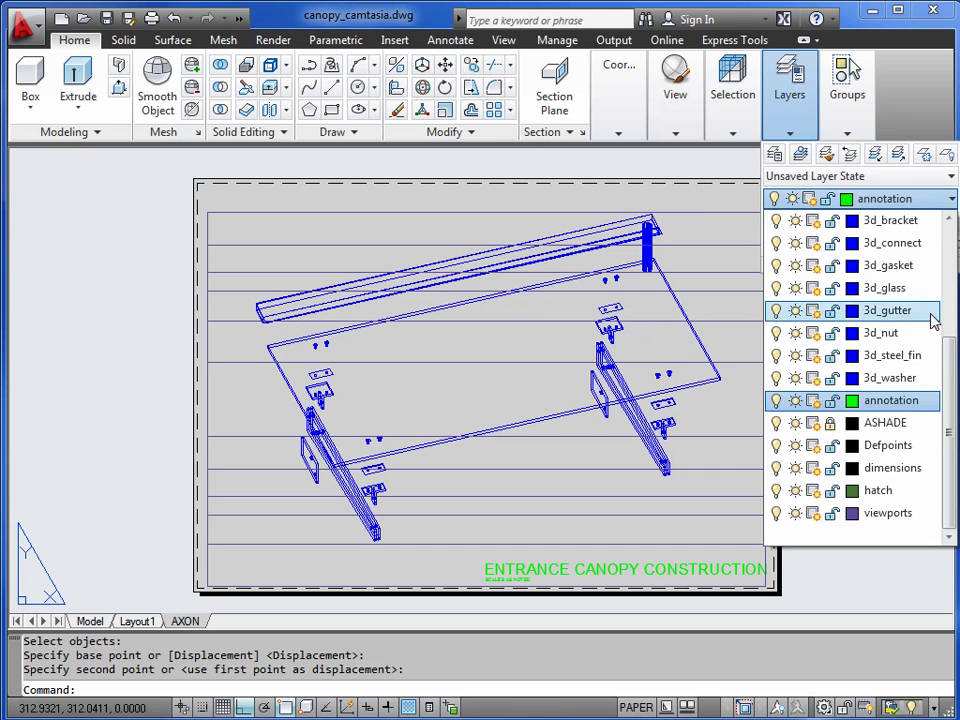
pyautogui.scroll(3, 940, 380)
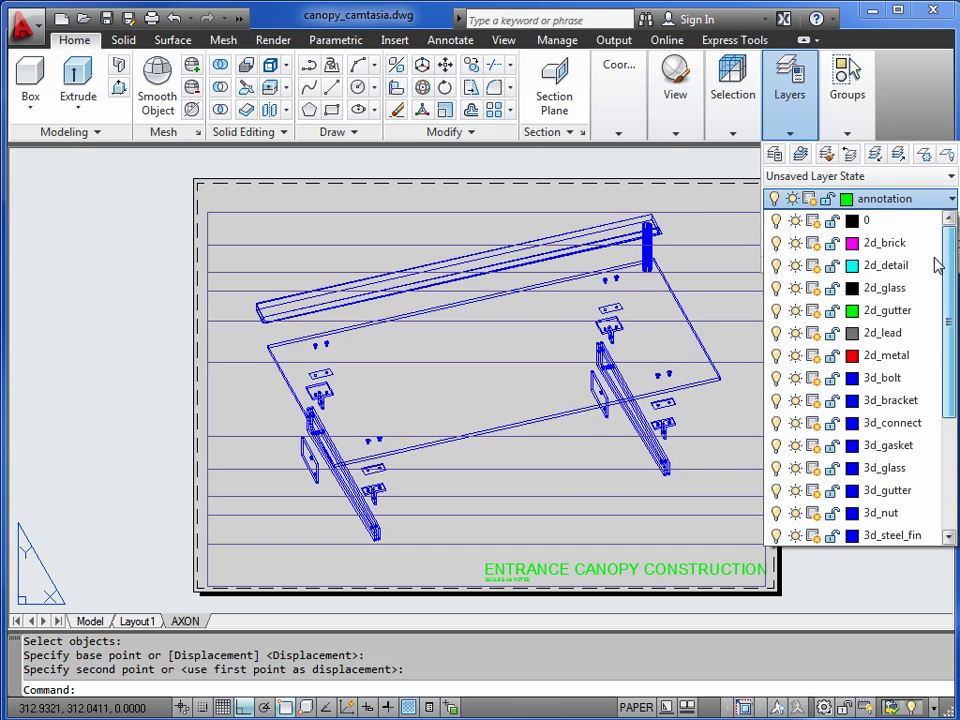
pyautogui.click(886, 268)
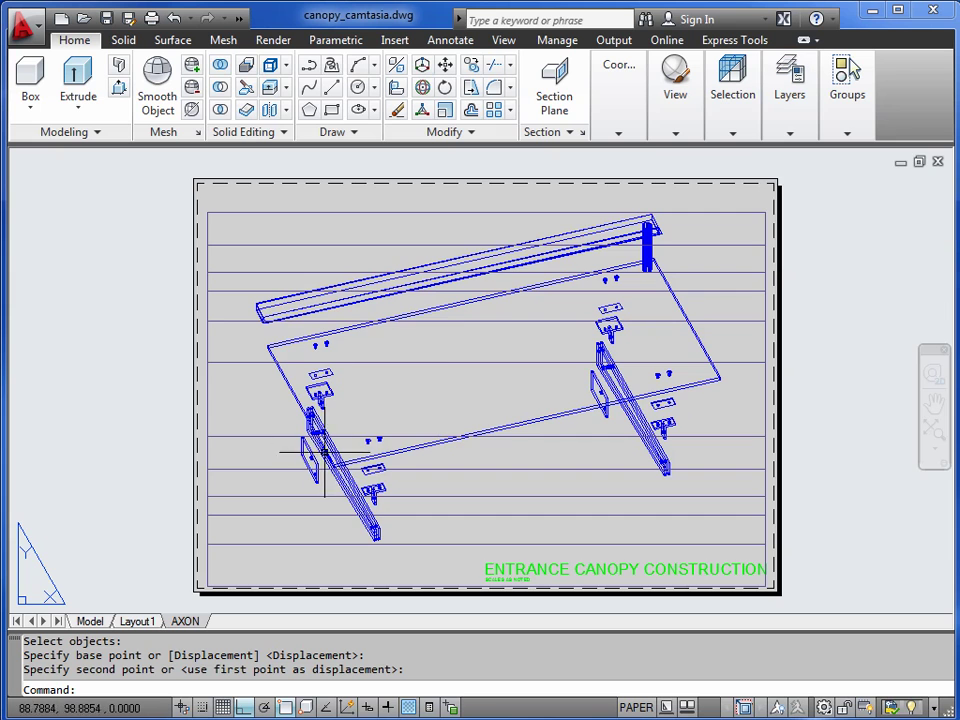
pyautogui.scroll(5, 357, 484)
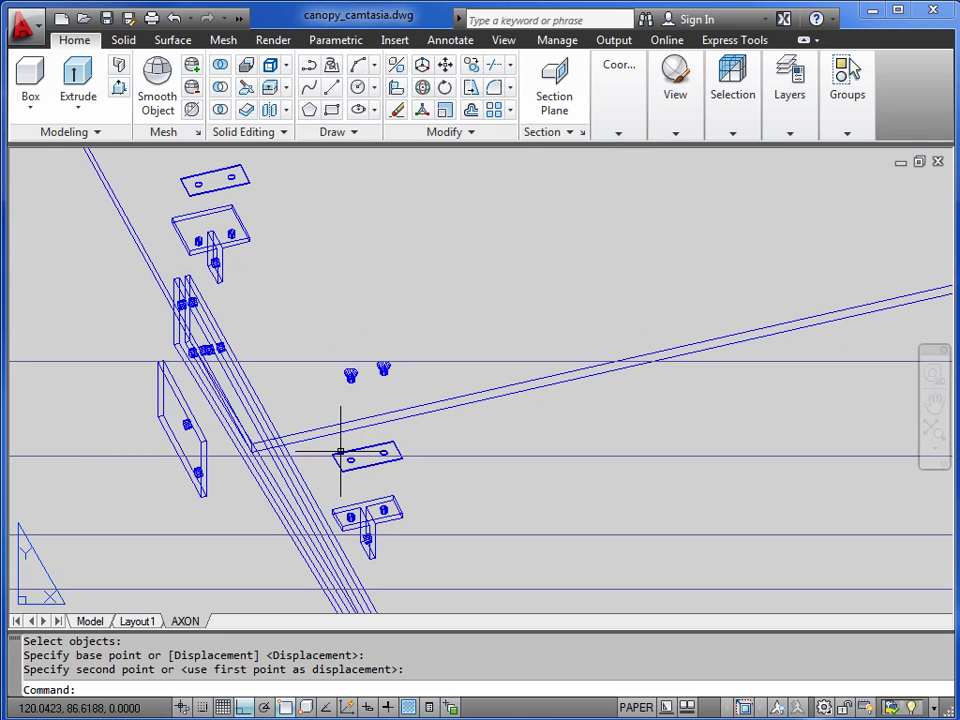
pyautogui.scroll(2, 359, 440)
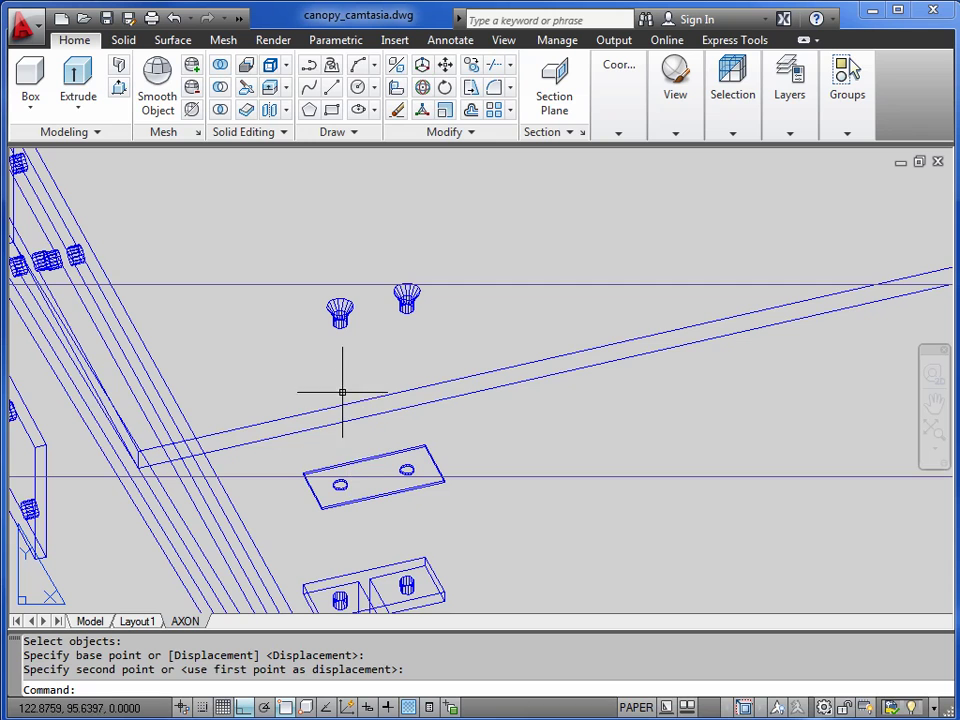
pyautogui.scroll(4, 345, 358)
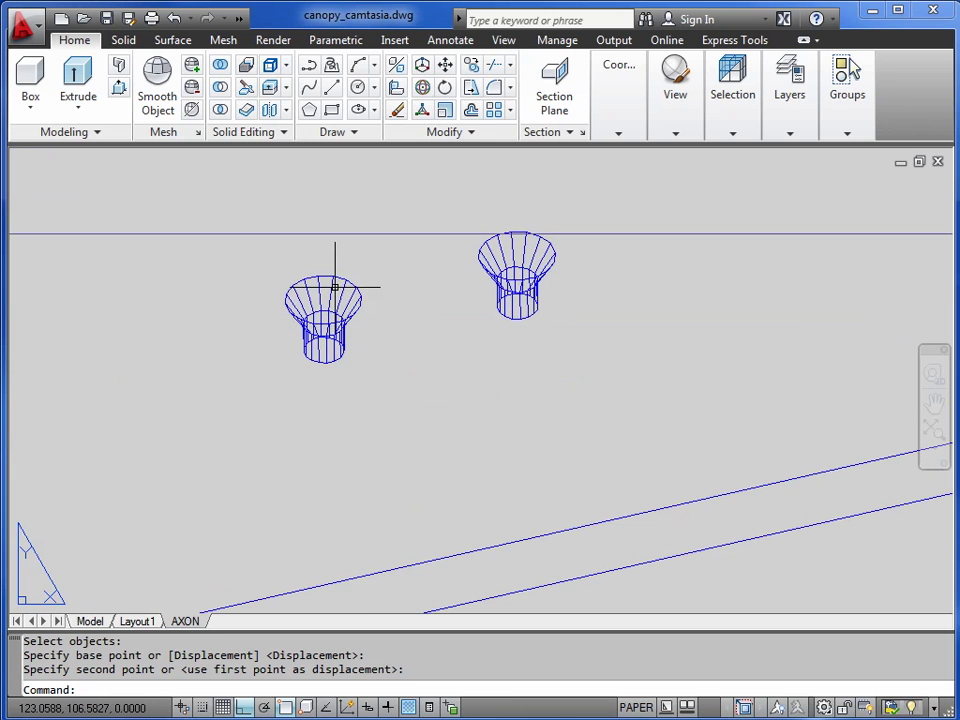
# Draw a vertical connection line from the bolt through the plate hole to the bracket cylinder top
pyautogui.write('L')
pyautogui.press('Return')
pyautogui.scroll(3, 325, 276)
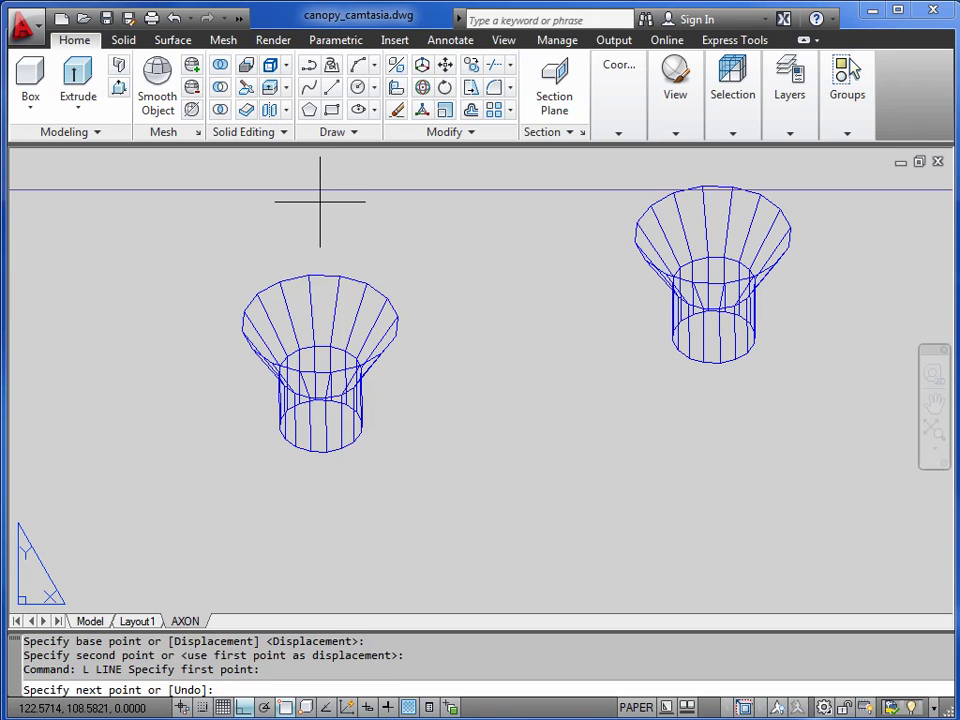
pyautogui.scroll(-6, 317, 396)
pyautogui.moveTo(332, 460); pyautogui.dragTo(362, 280, button='middle')
pyautogui.moveTo(367, 412); pyautogui.dragTo(418, 343, button='middle')
pyautogui.moveTo(398, 406); pyautogui.dragTo(452, 240, button='middle')
pyautogui.scroll(9, 462, 310)
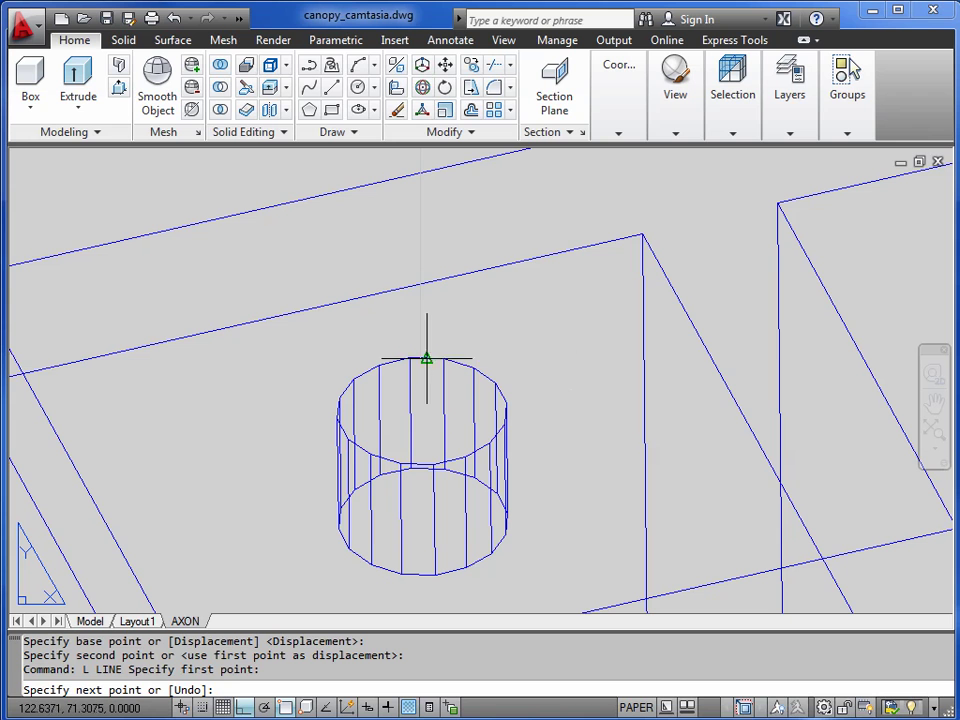
pyautogui.click(427, 398)
pyautogui.press('Return')
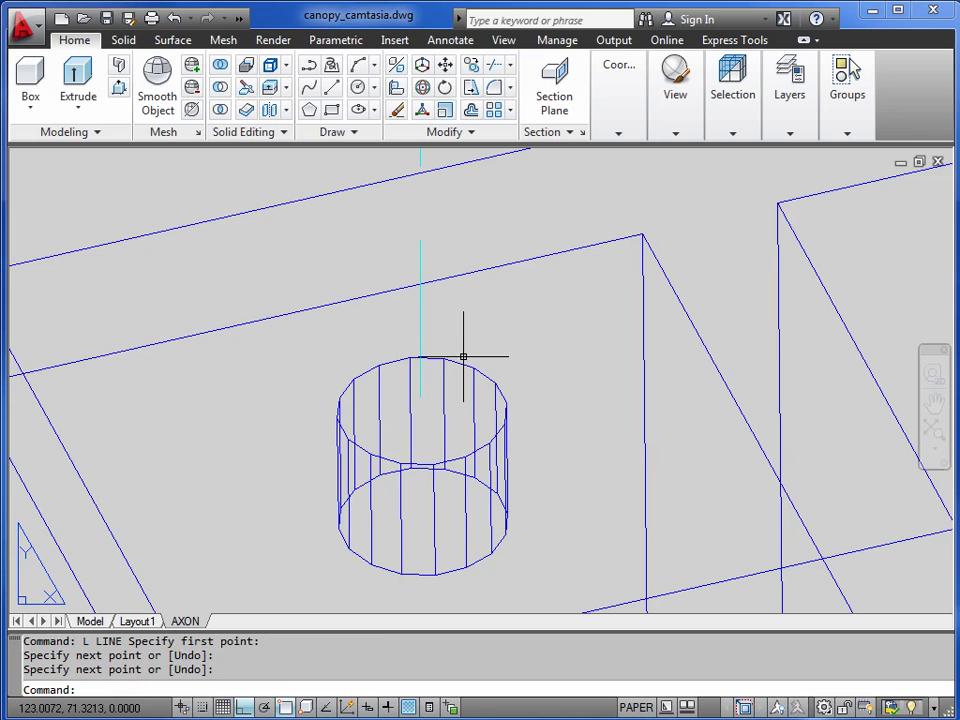
pyautogui.scroll(-4, 470, 305)
pyautogui.moveTo(475, 297); pyautogui.dragTo(450, 521, button='middle')
pyautogui.scroll(-2, 458, 279)
pyautogui.moveTo(458, 279); pyautogui.dragTo(471, 386, button='middle')
pyautogui.scroll(3, 437, 313)
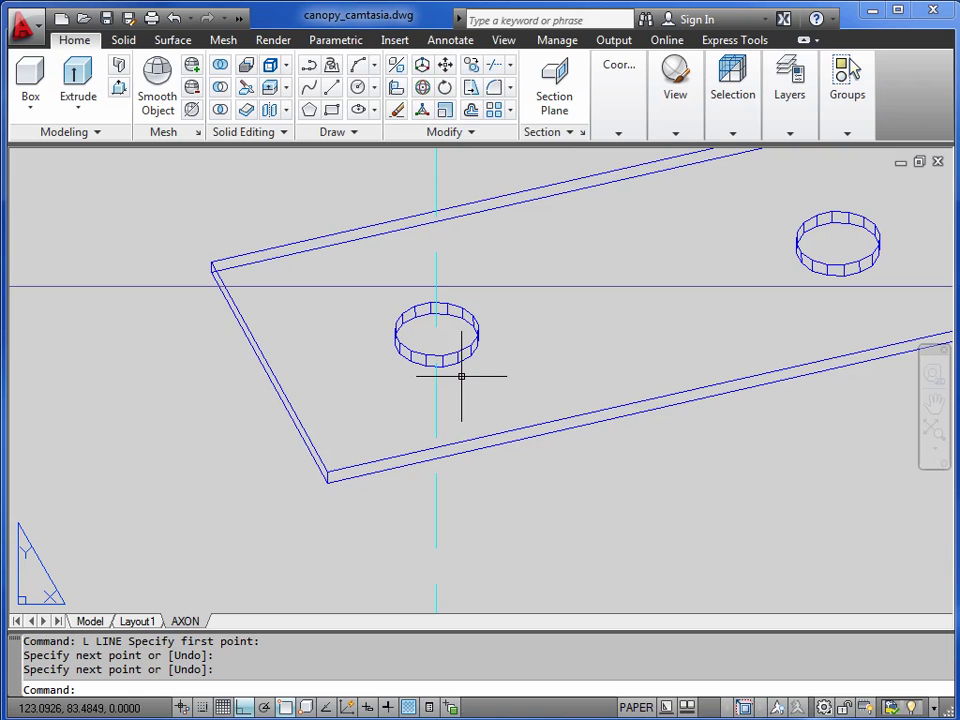
# Break the connection line between the hole and the plate edge, leaving a gap at the plate
pyautogui.write('BR')
pyautogui.press('Return')
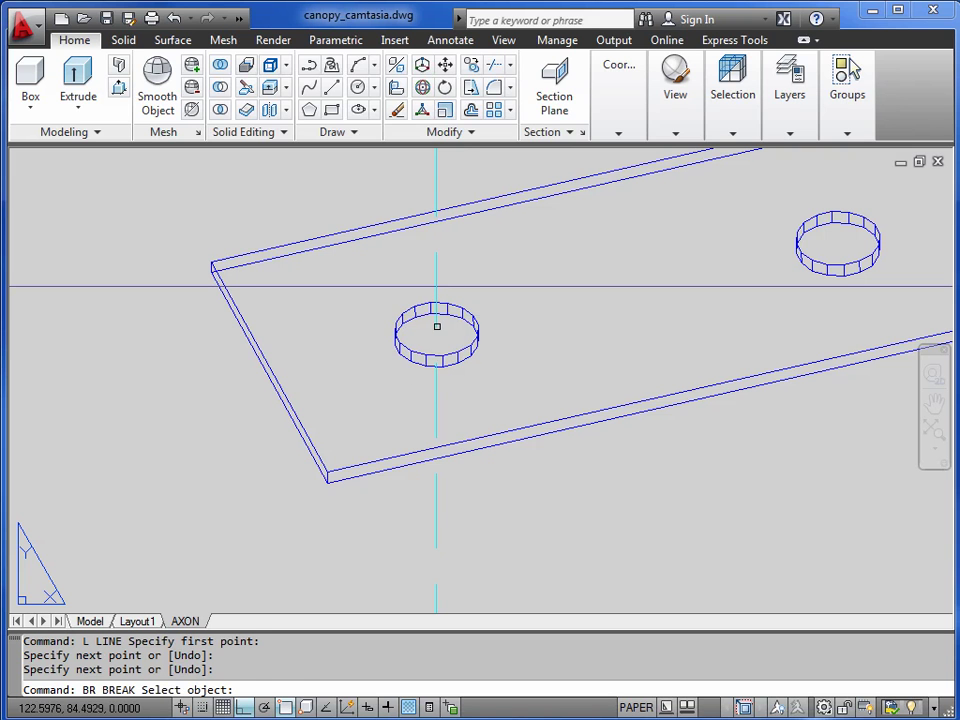
pyautogui.click(435, 322)
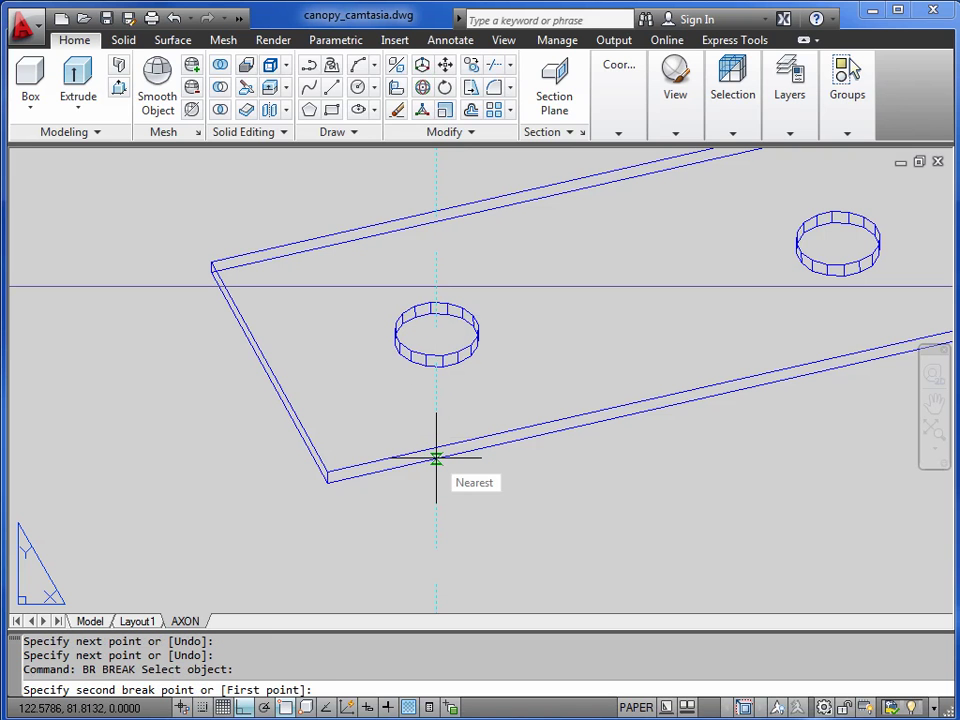
pyautogui.click(436, 459)
pyautogui.scroll(-5, 529, 446)
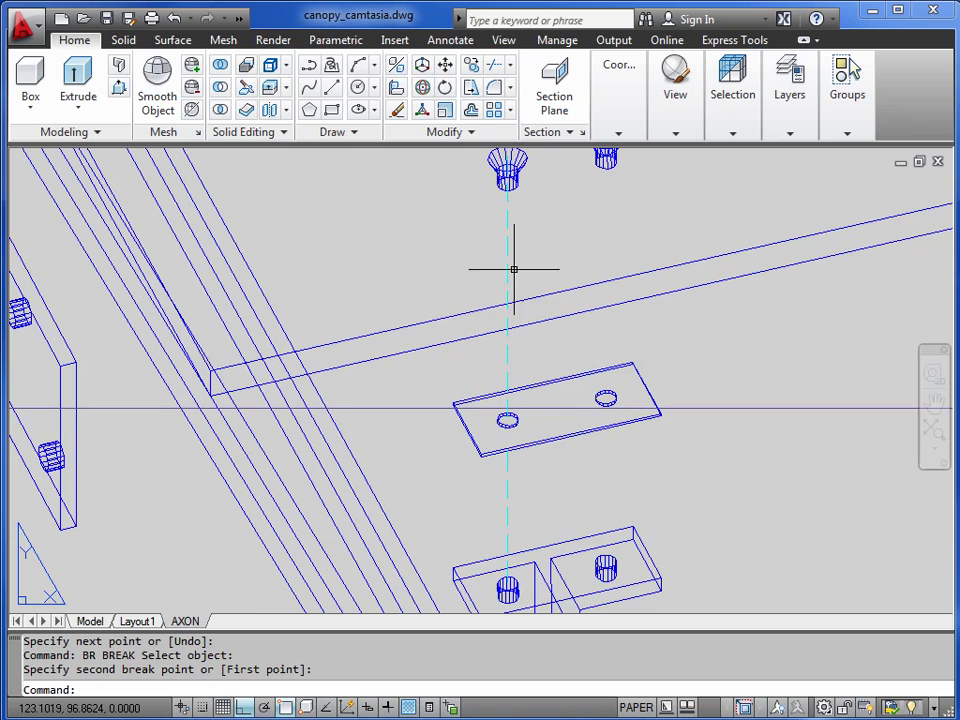
pyautogui.moveTo(514, 244); pyautogui.dragTo(510, 320, button='middle')
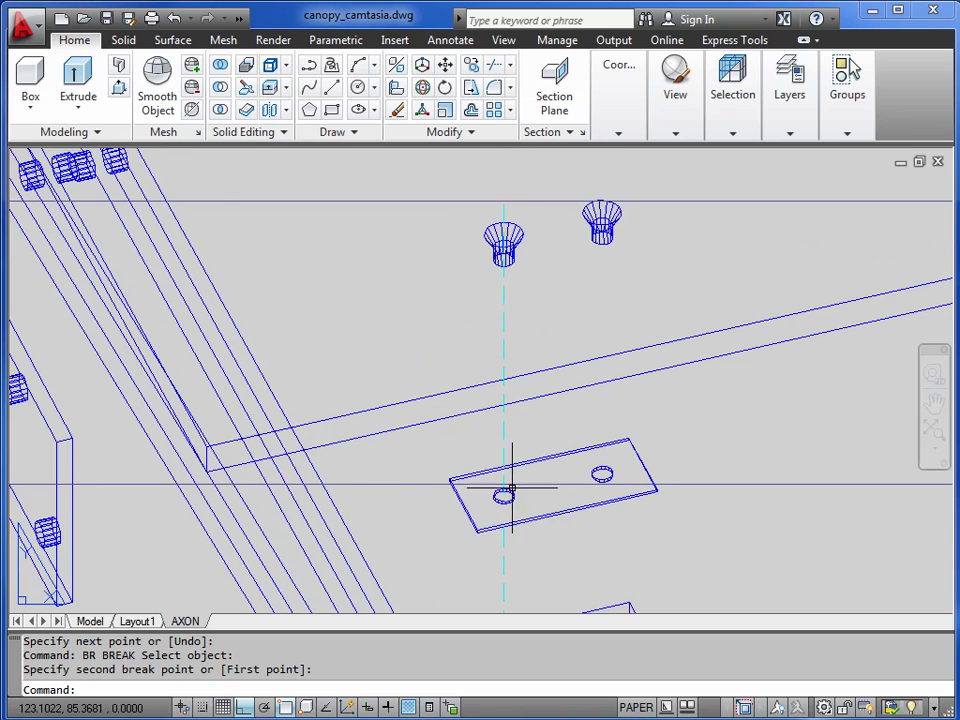
pyautogui.scroll(-2, 539, 524)
pyautogui.moveTo(539, 524)
pyautogui.mouseDown(button='middle')
pyautogui.moveTo(516, 420)
pyautogui.moveTo(505, 405)
pyautogui.moveTo(490, 420)
pyautogui.moveTo(499, 407)
pyautogui.mouseUp(button='middle')
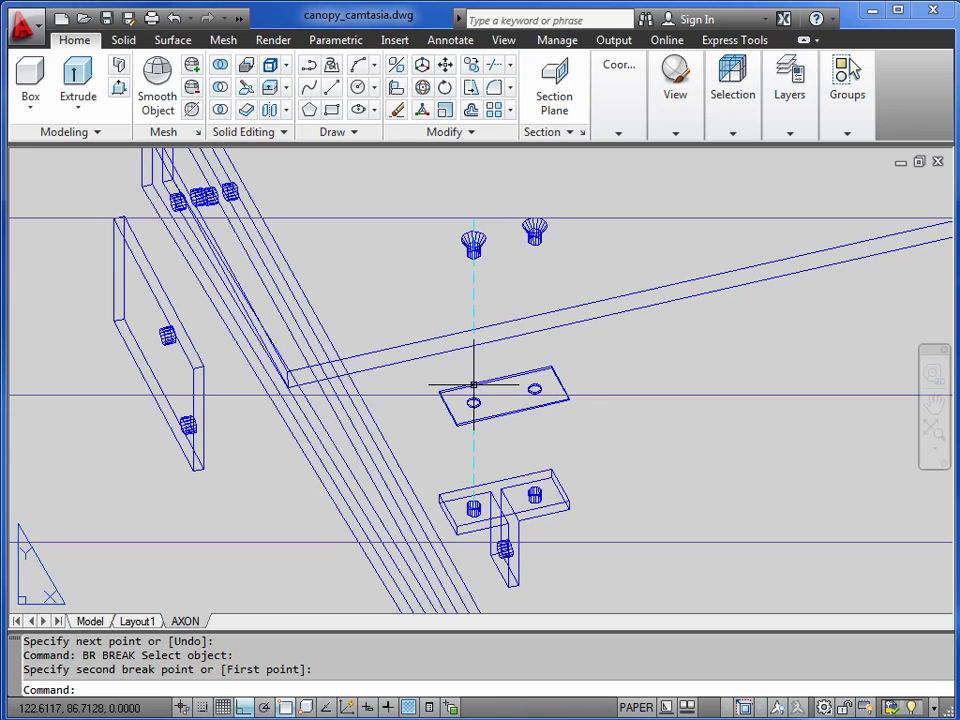
# Copy the two cyan connection line pieces from one plate hole to the neighbouring hole
pyautogui.write('P')
pyautogui.press('Return')
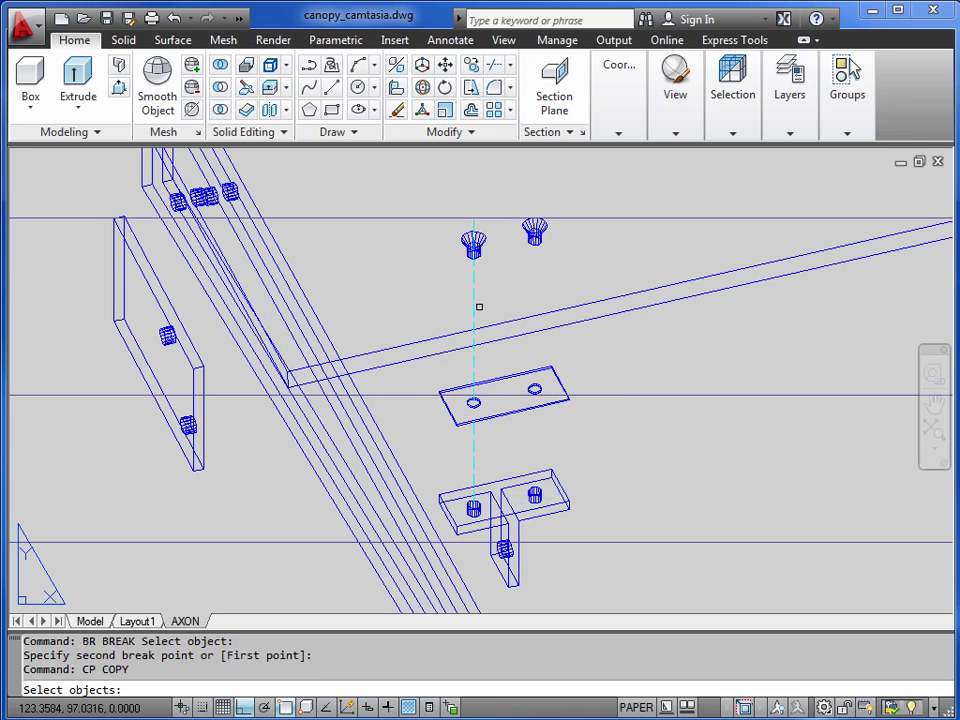
pyautogui.click(484, 383)
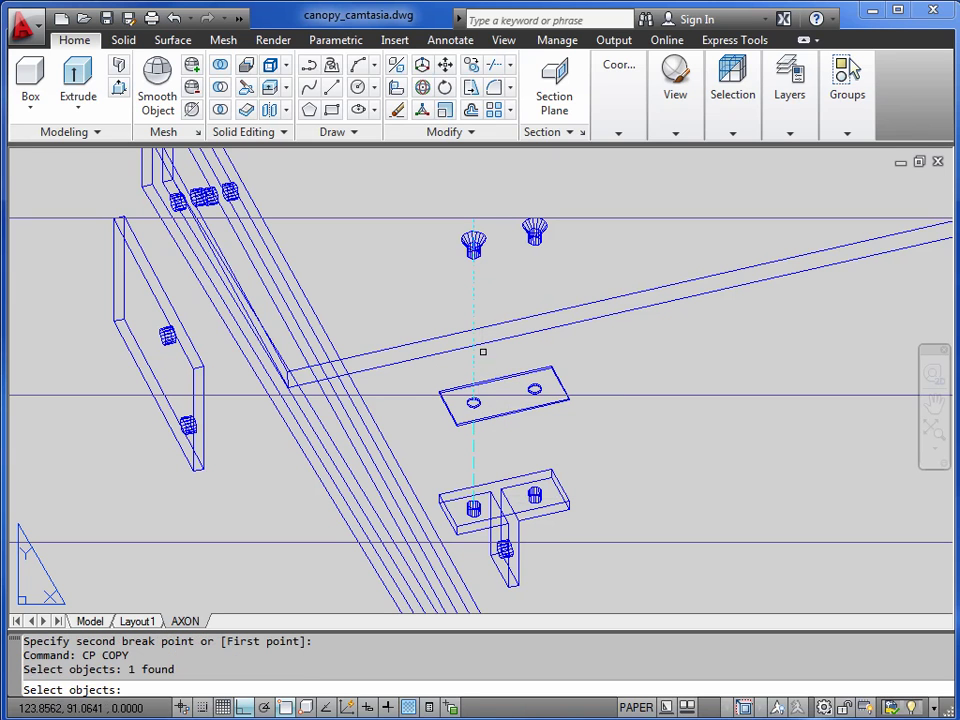
pyautogui.click(473, 480)
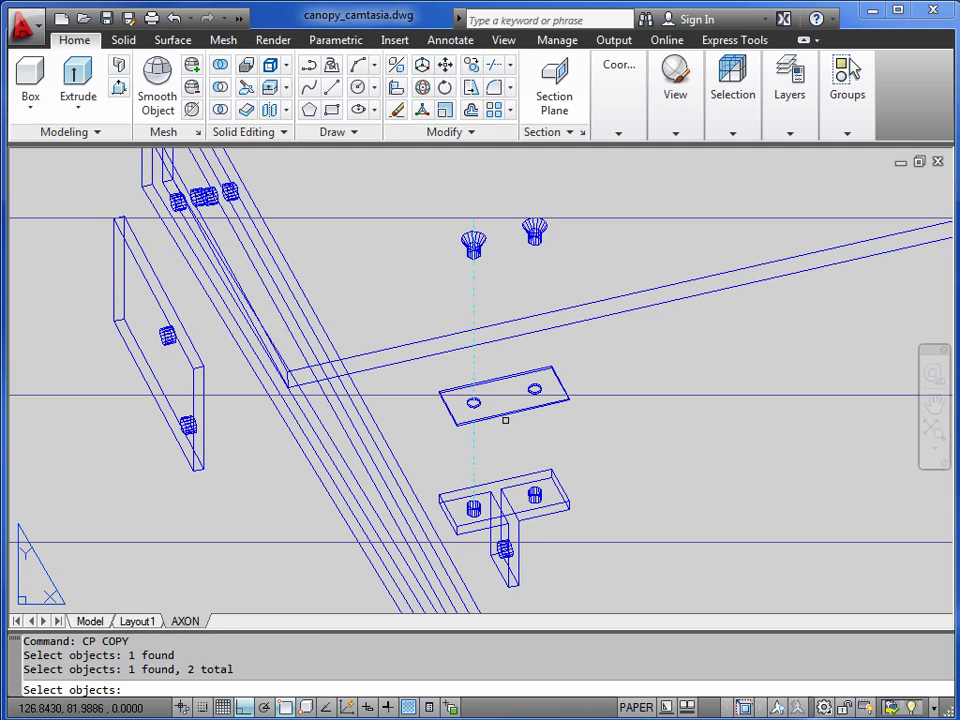
pyautogui.press('Return')
pyautogui.scroll(5, 462, 400)
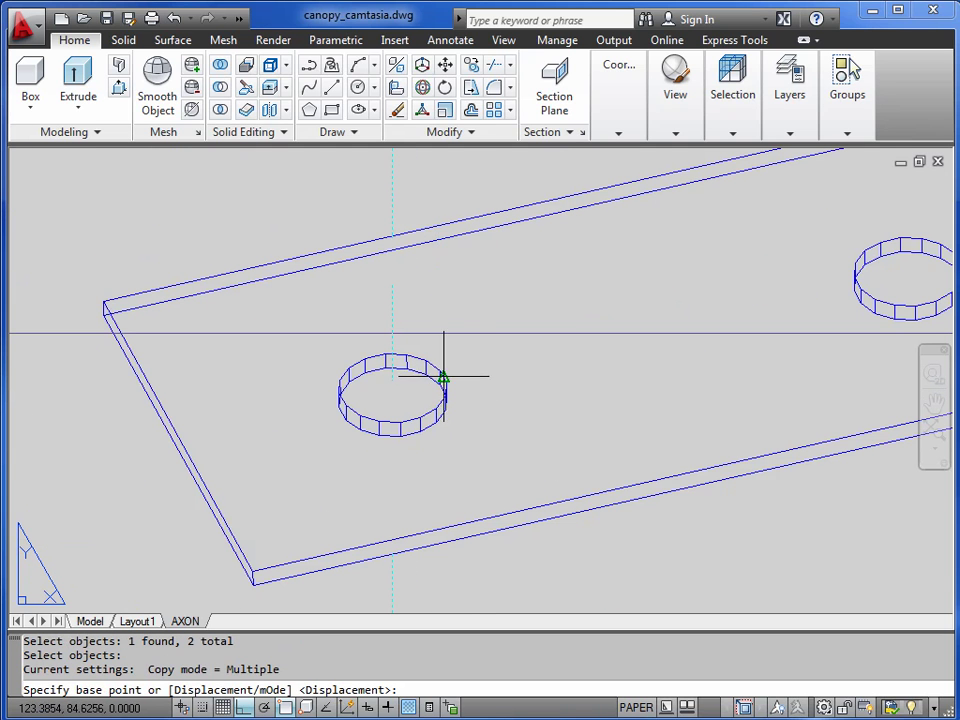
pyautogui.click(440, 371)
pyautogui.moveTo(649, 332); pyautogui.dragTo(283, 397, button='middle')
pyautogui.click(592, 322)
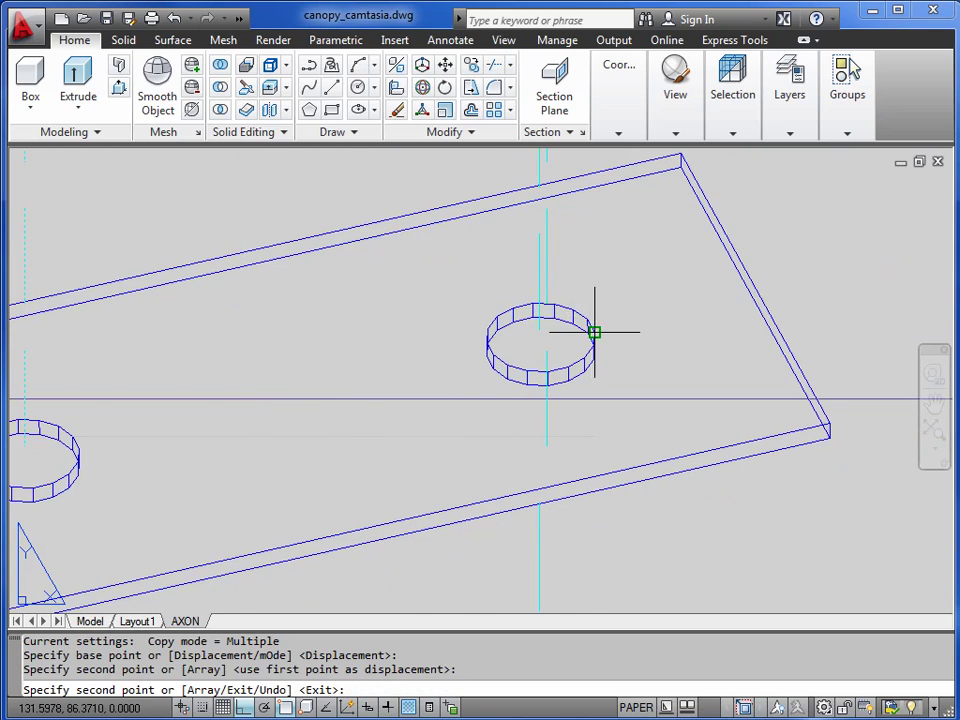
# Place further copies of the lines at the next bolt holes along the plate
pyautogui.scroll(-5, 594, 328)
pyautogui.scroll(-3, 700, 325)
pyautogui.scroll(5, 499, 296)
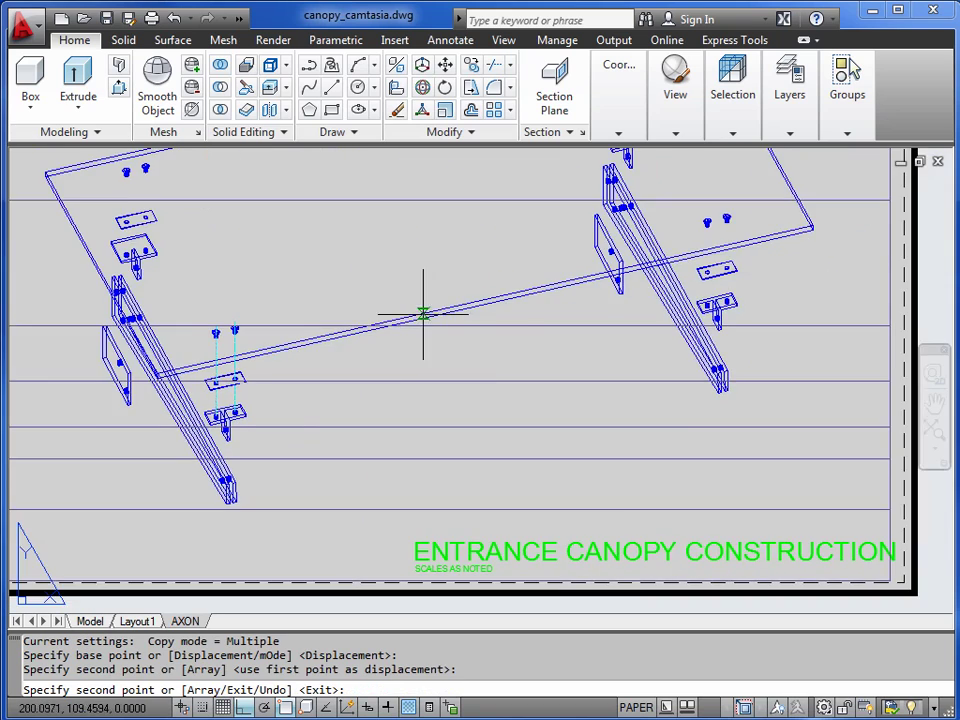
pyautogui.scroll(8, 452, 358)
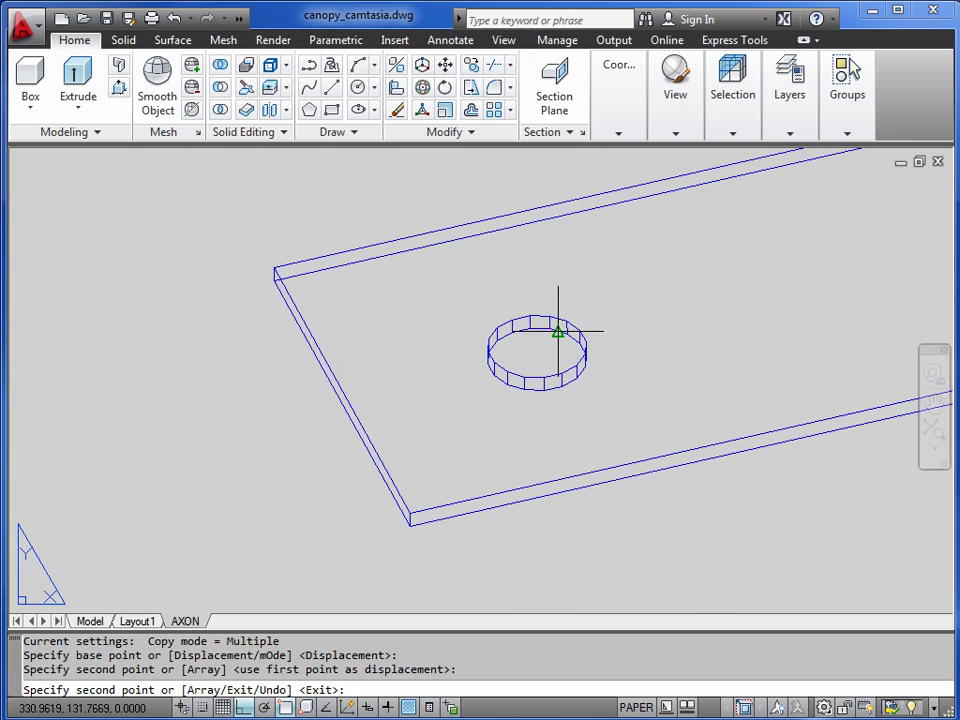
pyautogui.click(581, 332)
pyautogui.scroll(-3, 702, 325)
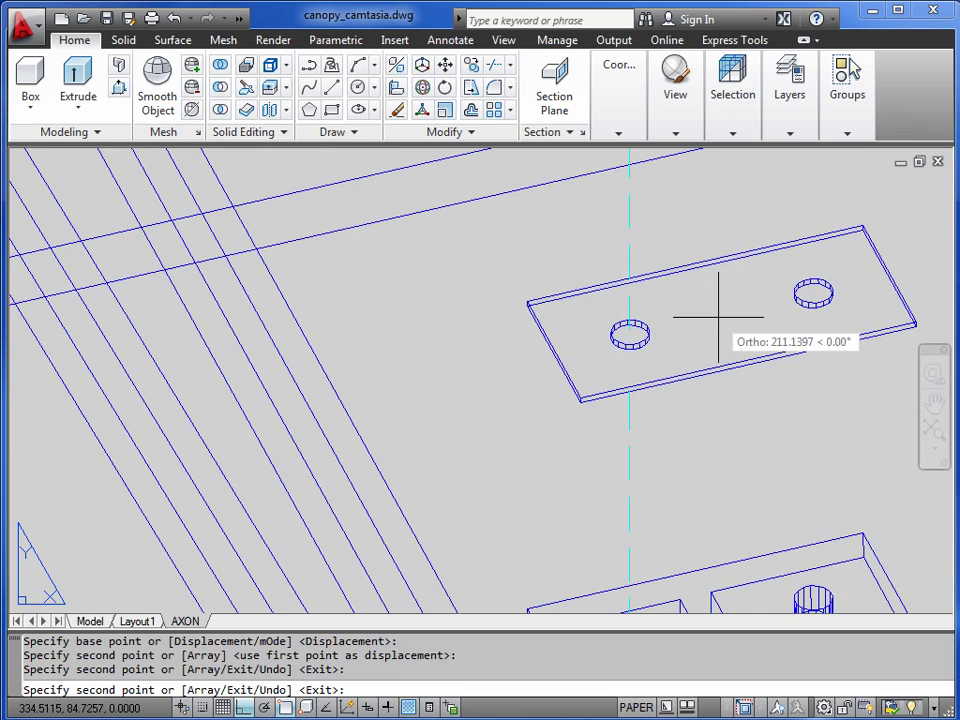
pyautogui.scroll(5, 645, 333)
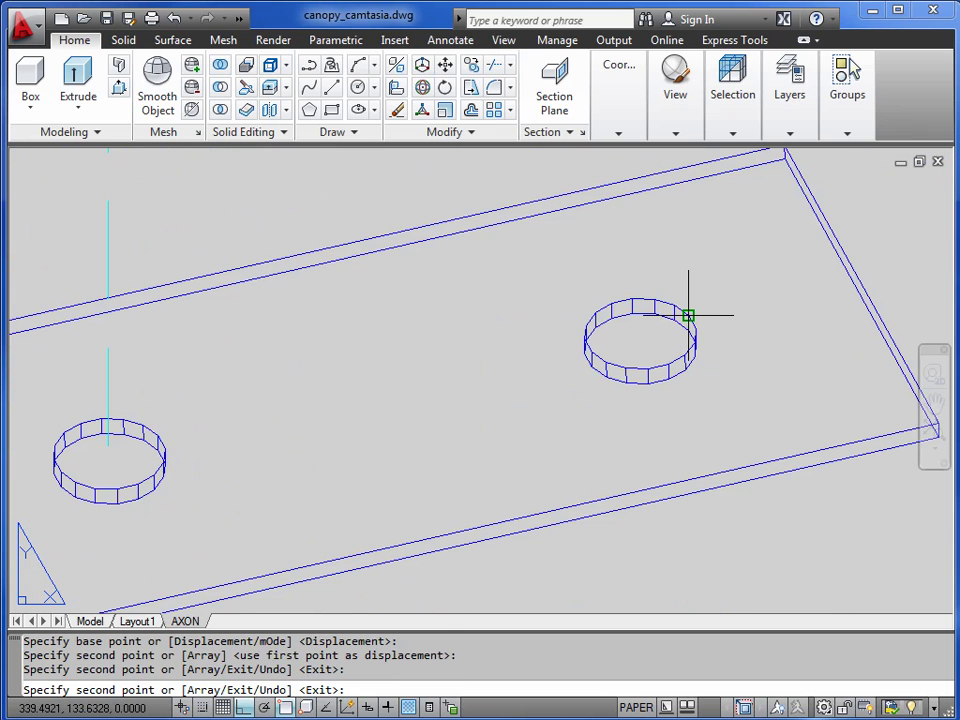
pyautogui.click(688, 316)
# Add a copy at the upper plate's bolt hole and finish copying
pyautogui.scroll(-5, 688, 316)
pyautogui.moveTo(602, 285); pyautogui.dragTo(596, 484, button='middle')
pyautogui.scroll(6, 506, 266)
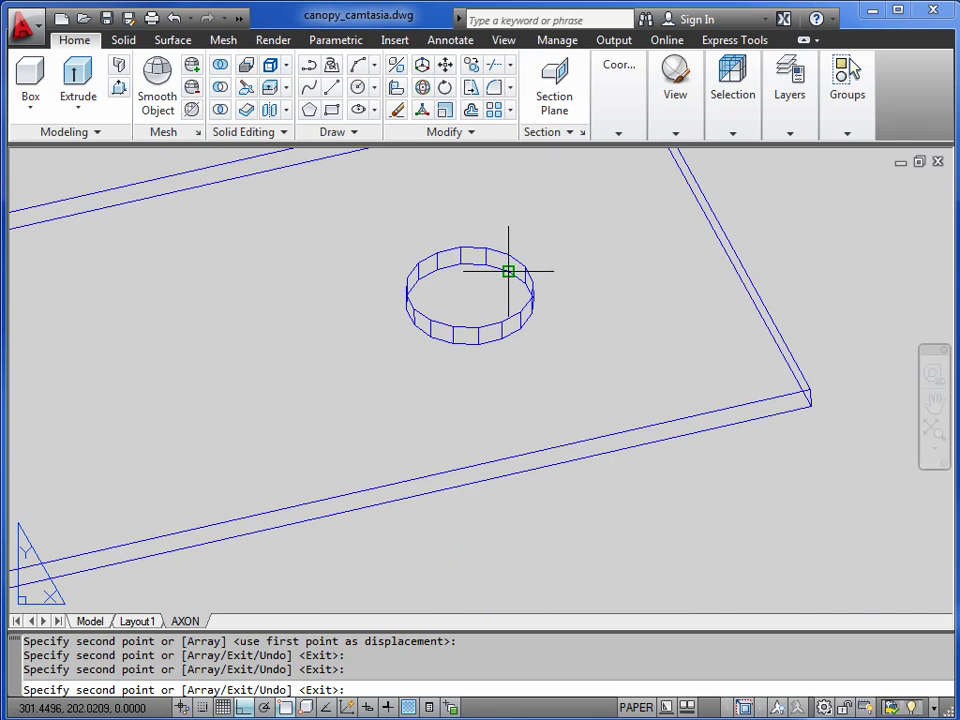
pyautogui.click(525, 266)
pyautogui.moveTo(881, 205); pyautogui.dragTo(611, 285, button='middle')
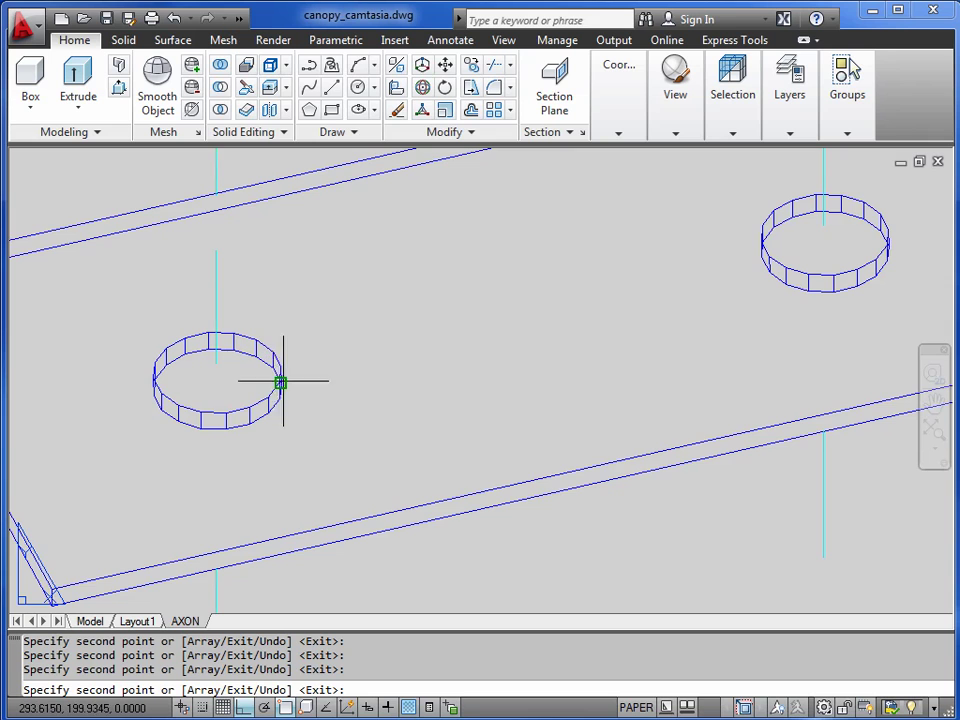
pyautogui.scroll(-3, 154, 416)
pyautogui.moveTo(154, 416); pyautogui.dragTo(645, 363, button='middle')
pyautogui.scroll(-3, 645, 363)
pyautogui.moveTo(321, 454); pyautogui.dragTo(443, 370, button='middle')
pyautogui.scroll(8, 443, 370)
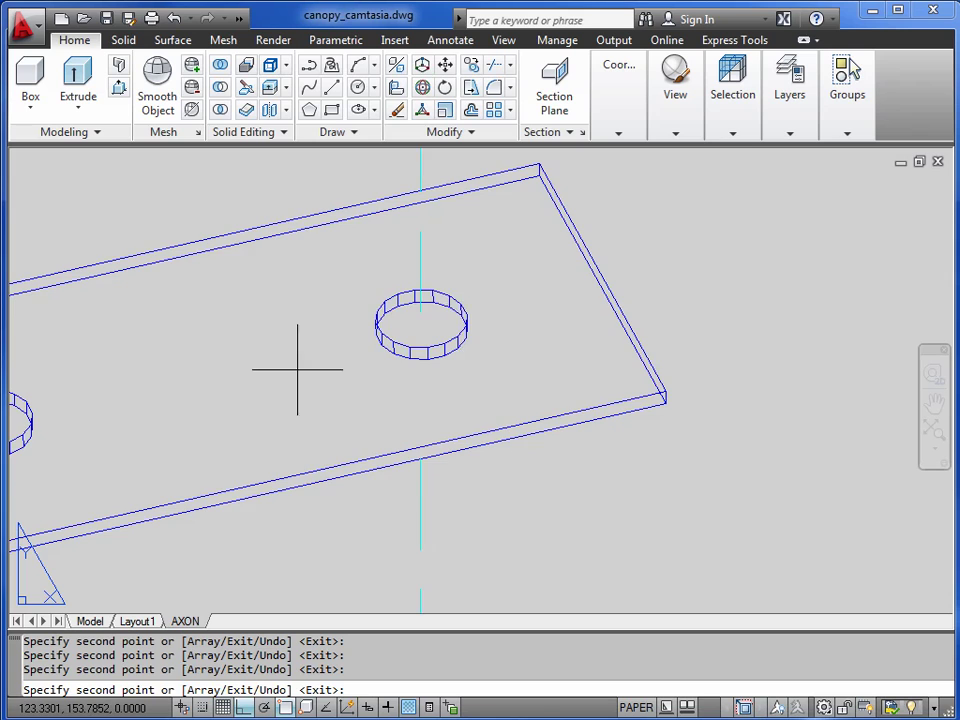
pyautogui.moveTo(253, 375); pyautogui.dragTo(663, 337, button='middle')
pyautogui.scroll(-8, 431, 363)
pyautogui.press('Return')
pyautogui.moveTo(688, 364); pyautogui.dragTo(272, 356, button='middle')
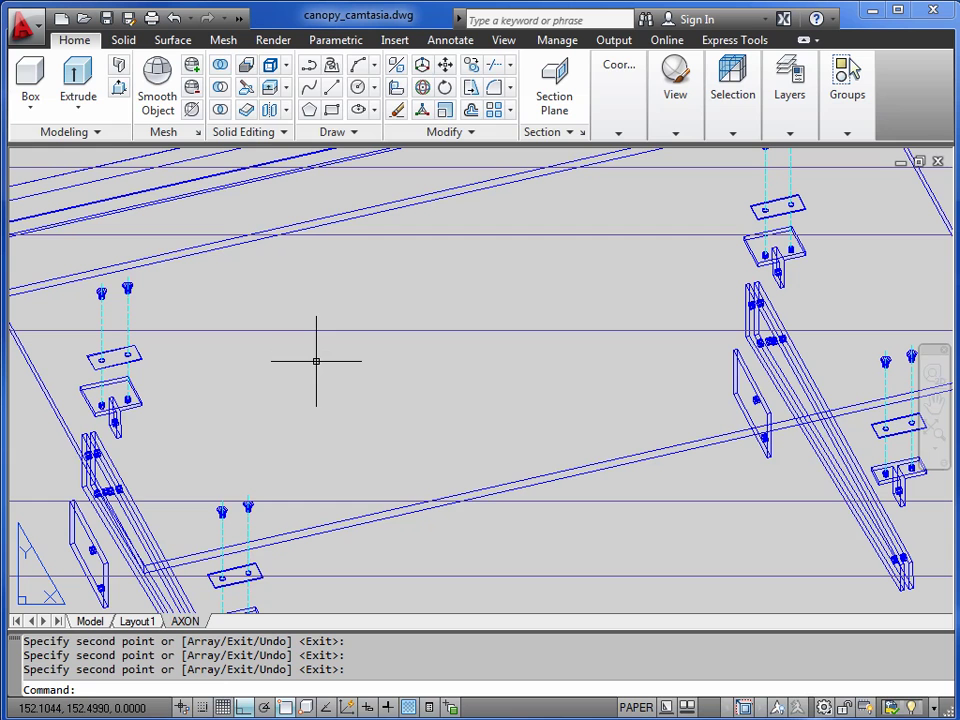
# Preview the AXON layout plot and zoom in on the bracket plates and dashed bolt lines
pyautogui.write('PLOT')
pyautogui.press('Return')
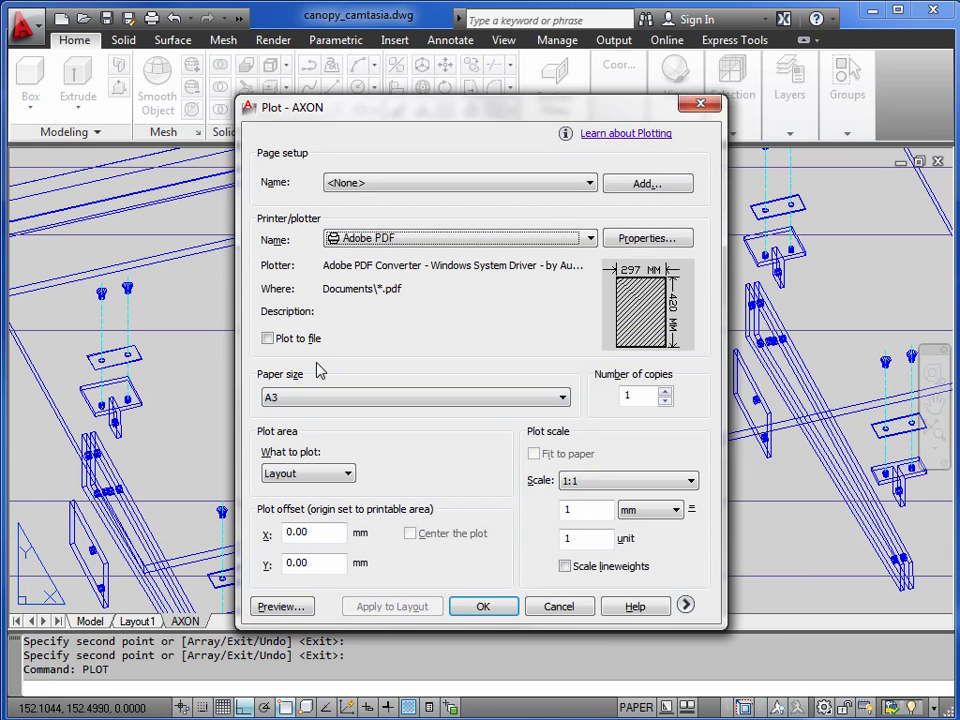
pyautogui.click(277, 606)
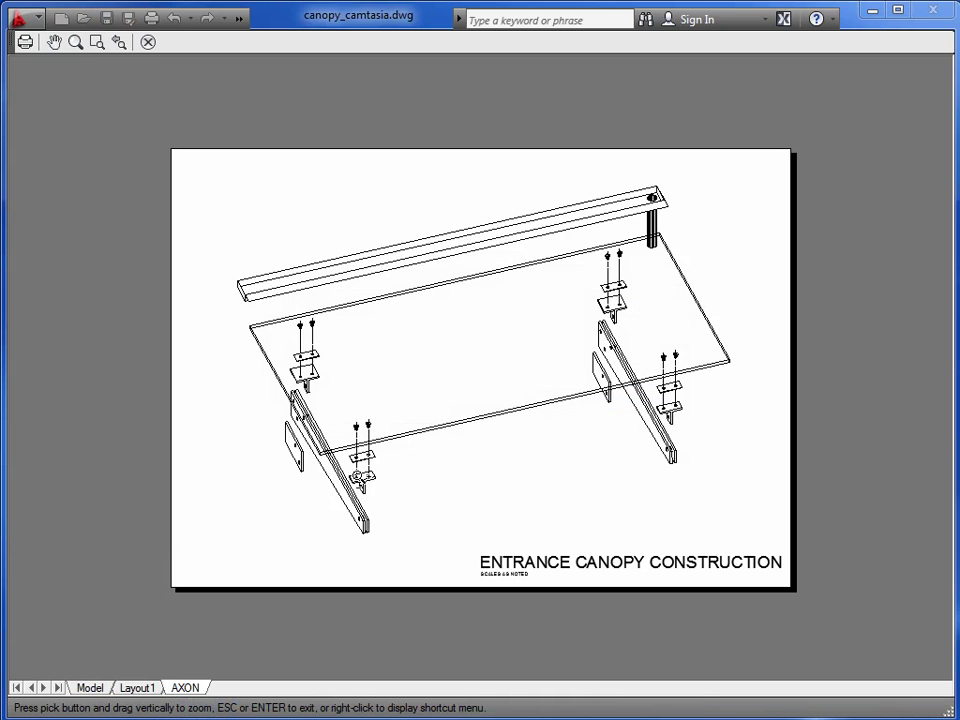
pyautogui.scroll(10, 358, 474)
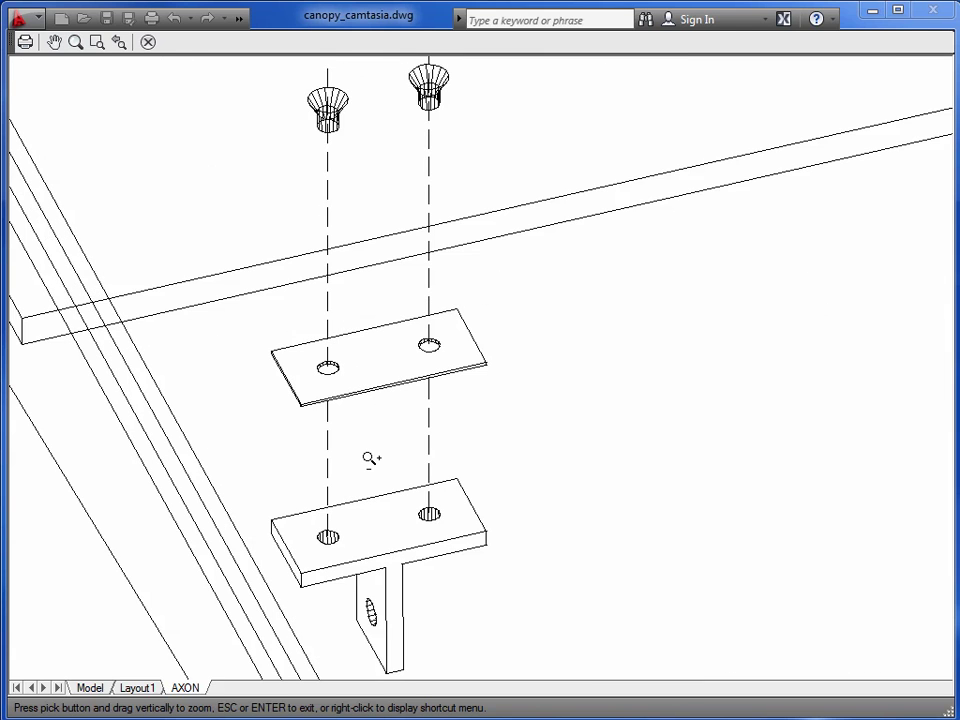
pyautogui.scroll(-5, 370, 458)
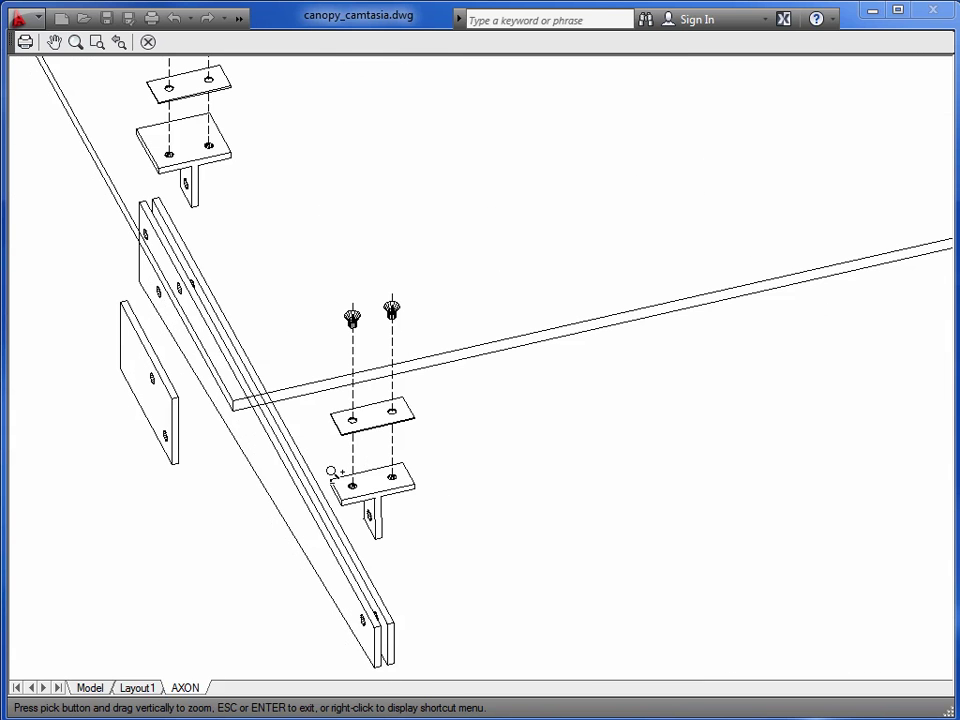
pyautogui.rightClick(302, 451)
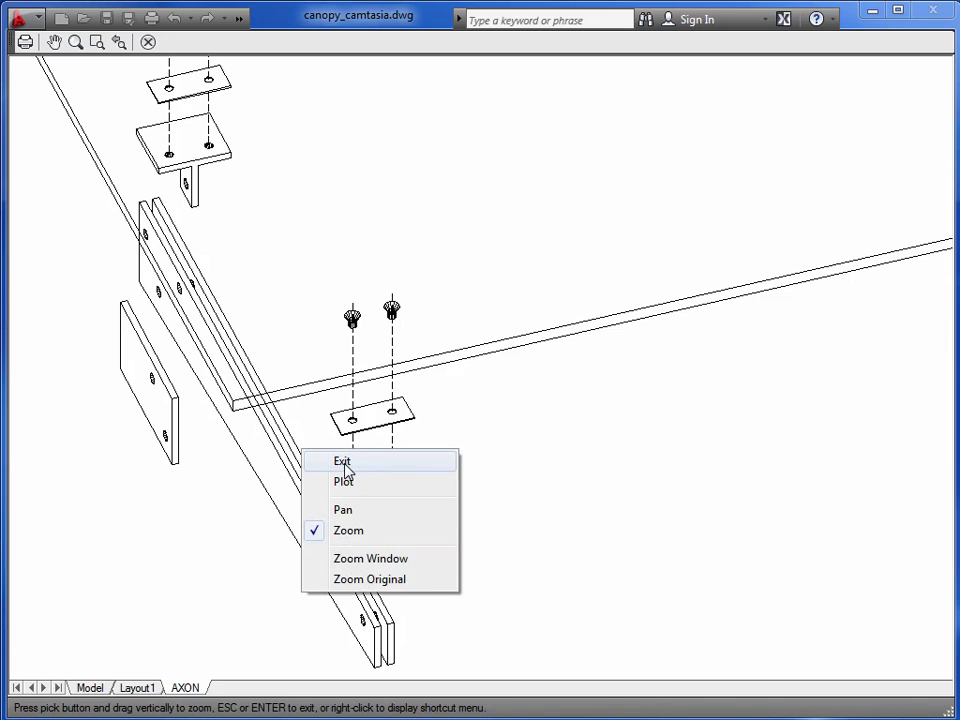
# Exit the plot preview without printing and zoom in on the beam-end bolts
pyautogui.click(343, 462)
pyautogui.click(450, 689)
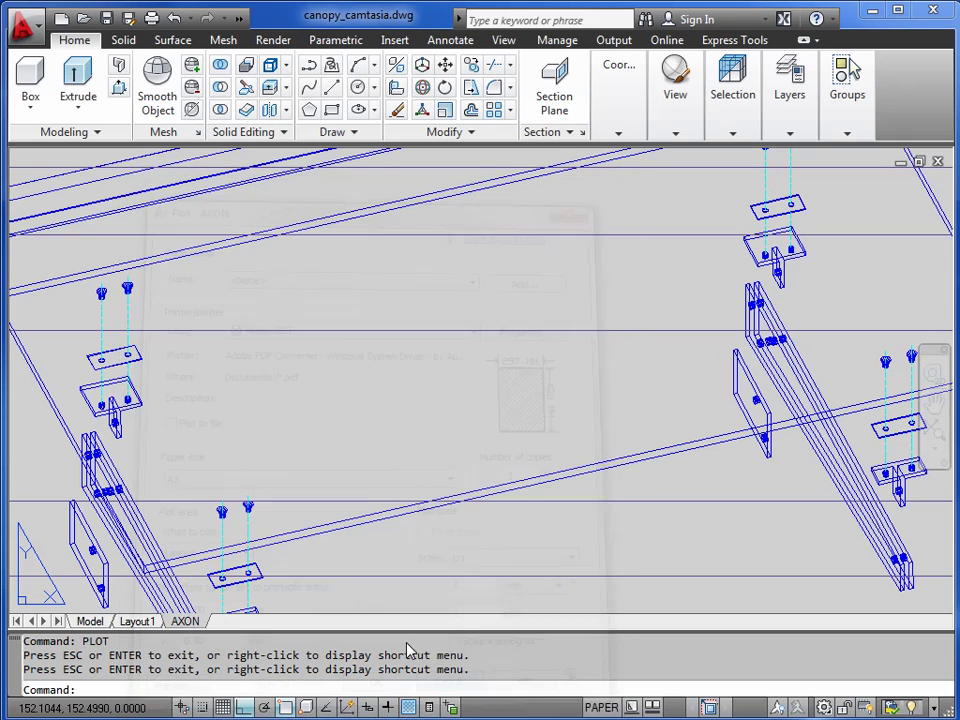
pyautogui.scroll(1, 253, 546)
pyautogui.moveTo(253, 546); pyautogui.dragTo(335, 368, button='middle')
pyautogui.scroll(-1, 339, 504)
pyautogui.scroll(3, 326, 426)
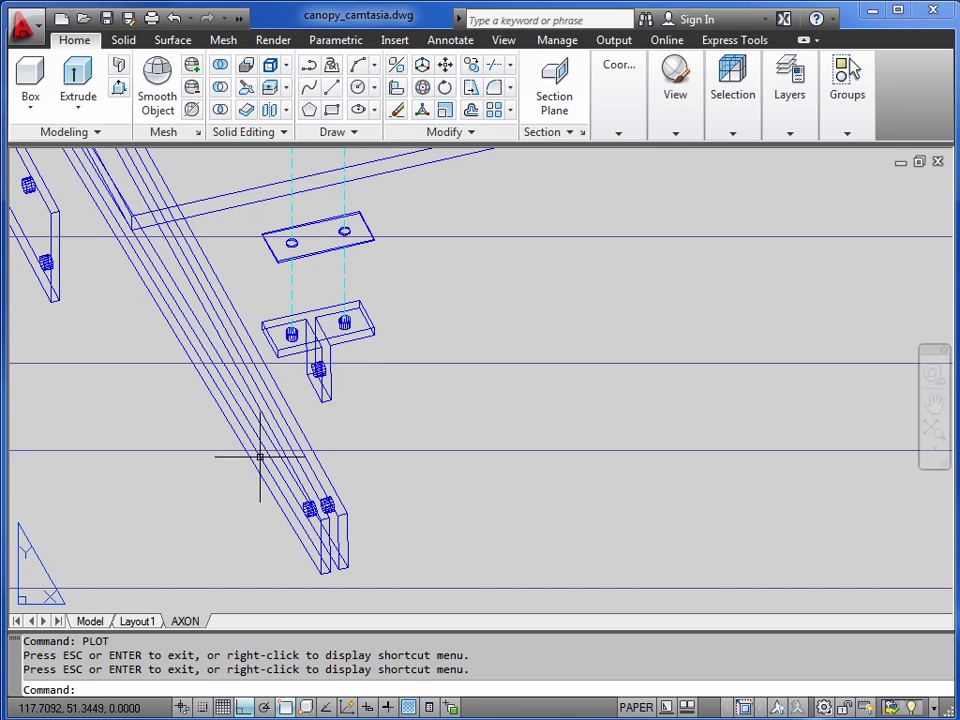
pyautogui.scroll(4, 310, 505)
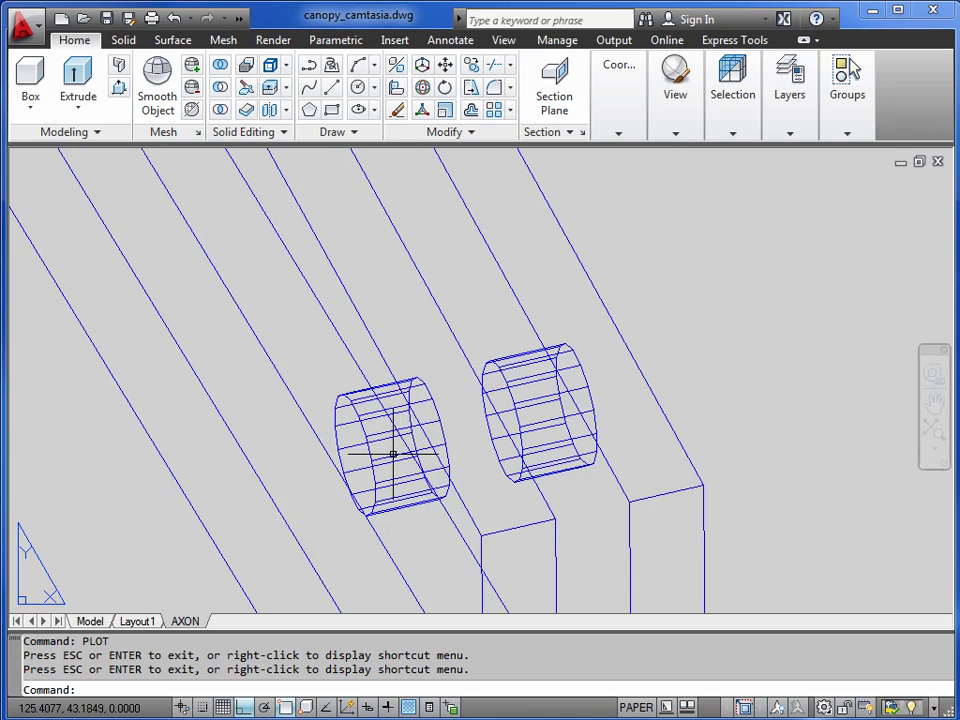
# Draw a short cyan line from the endpoint into the left bolt
pyautogui.press('Return')
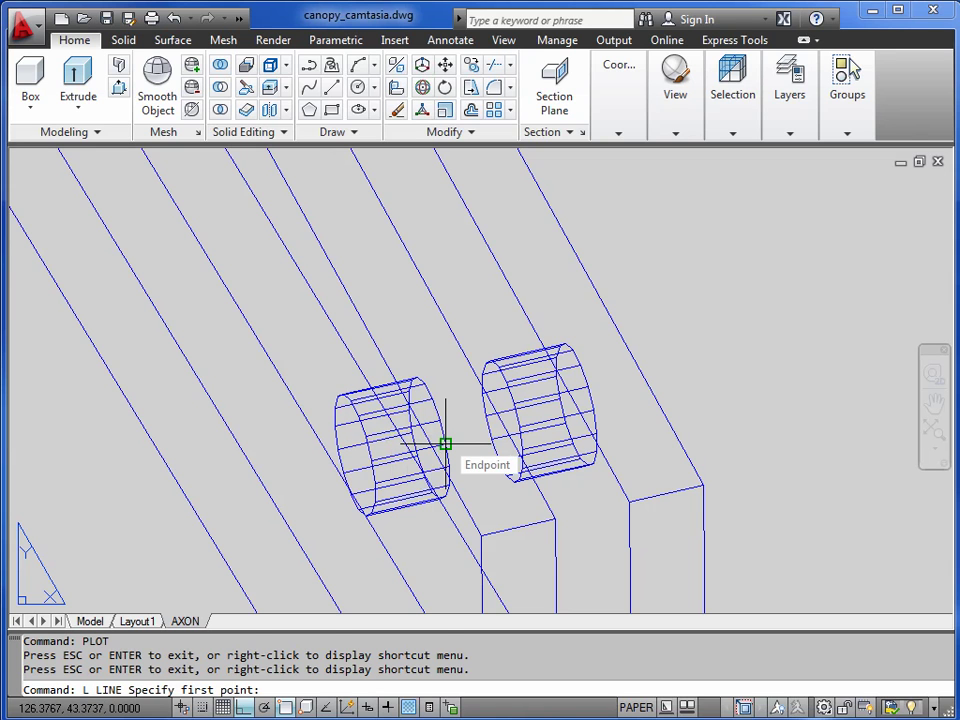
pyautogui.click(445, 443)
pyautogui.click(373, 456)
pyautogui.press('Return')
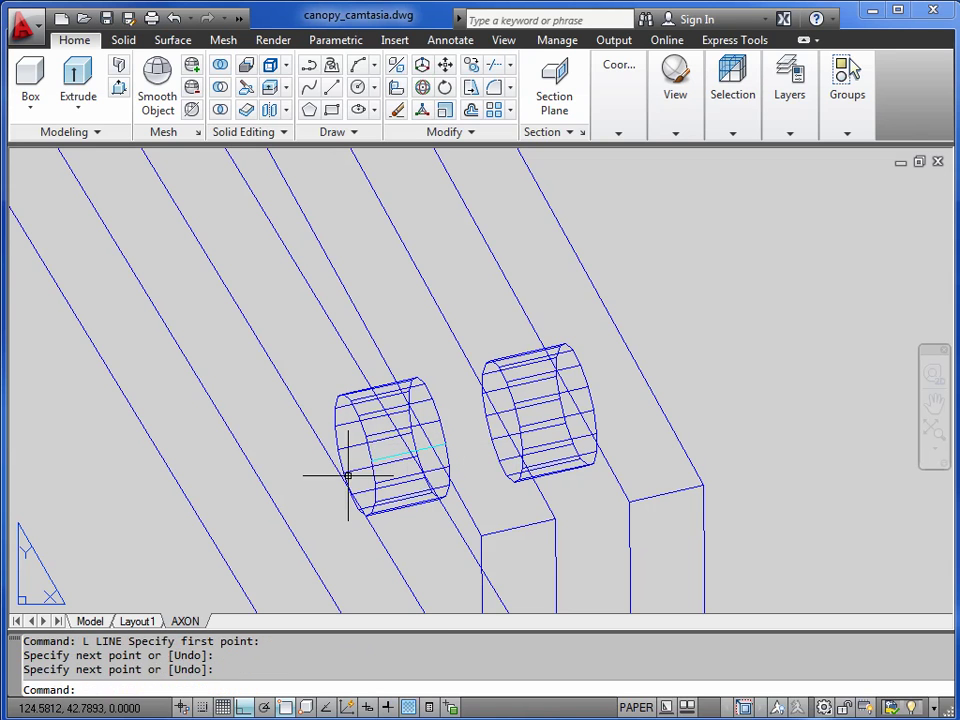
pyautogui.scroll(-5, 355, 466)
pyautogui.moveTo(362, 373); pyautogui.dragTo(375, 505, button='middle')
pyautogui.scroll(4, 391, 463)
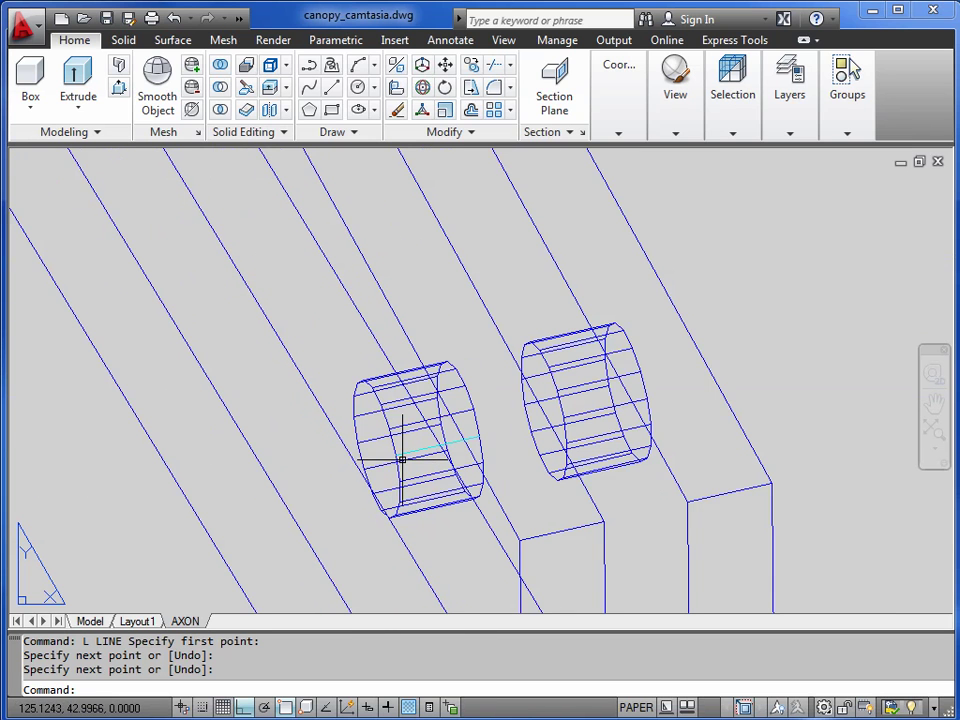
pyautogui.scroll(-4, 409, 438)
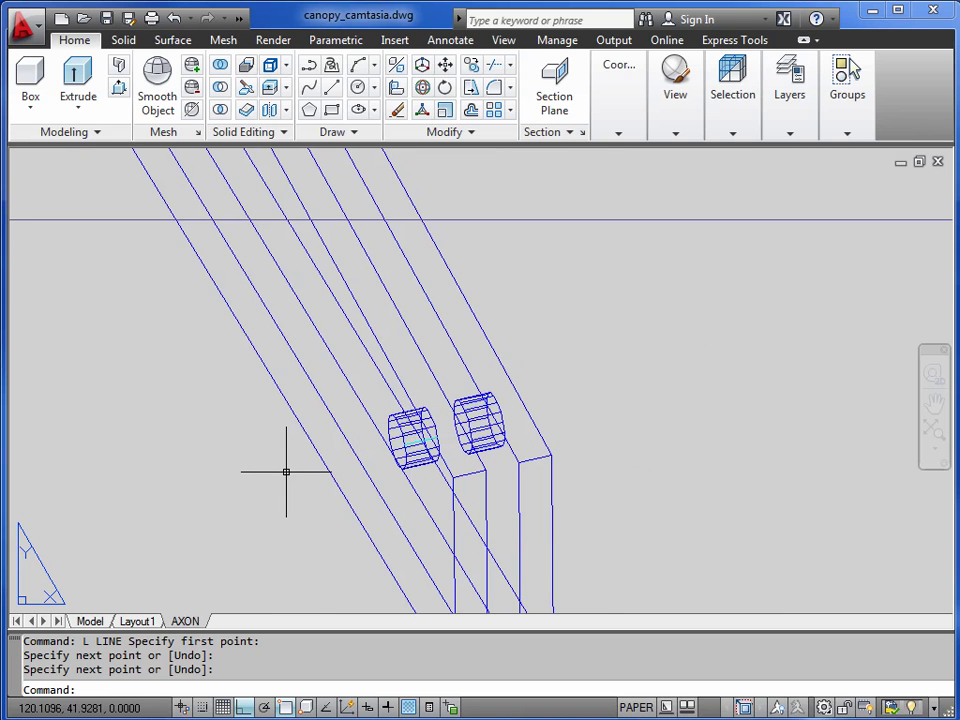
# Draw a vertical line from below the bracket plate up to the plate's level
pyautogui.write('l')
pyautogui.press('Return')
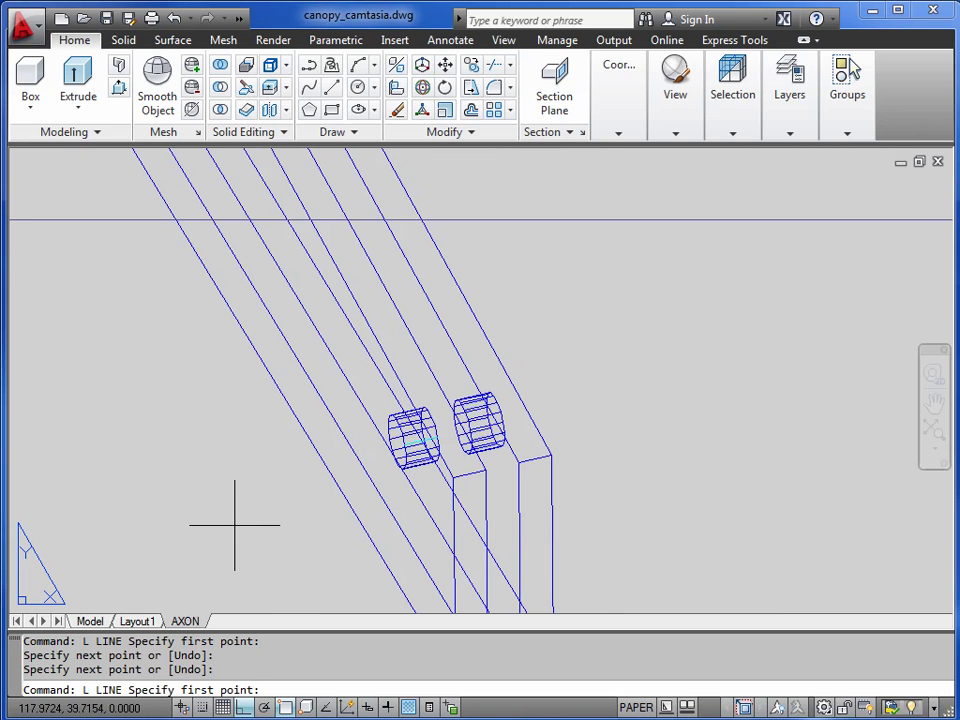
pyautogui.click(266, 356)
pyautogui.scroll(-4, 266, 356)
pyautogui.moveTo(266, 356); pyautogui.dragTo(272, 491, button='middle')
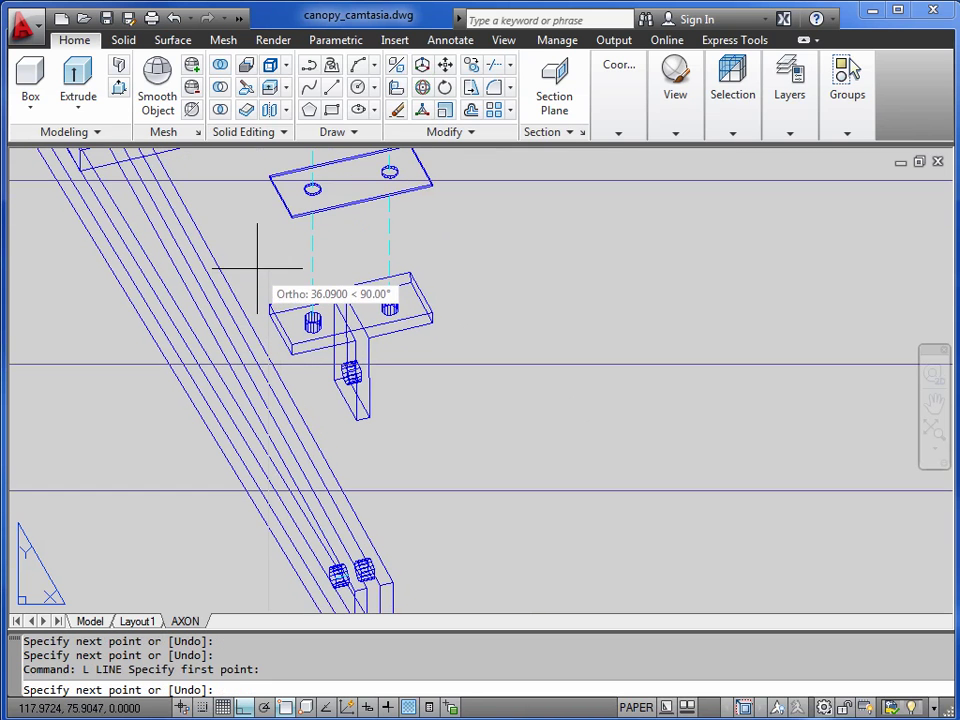
pyautogui.click(257, 268)
pyautogui.press('Return')
# Fillet the vertical line to the short bolt line at a sharp corner
pyautogui.write('f')
pyautogui.press('Return')
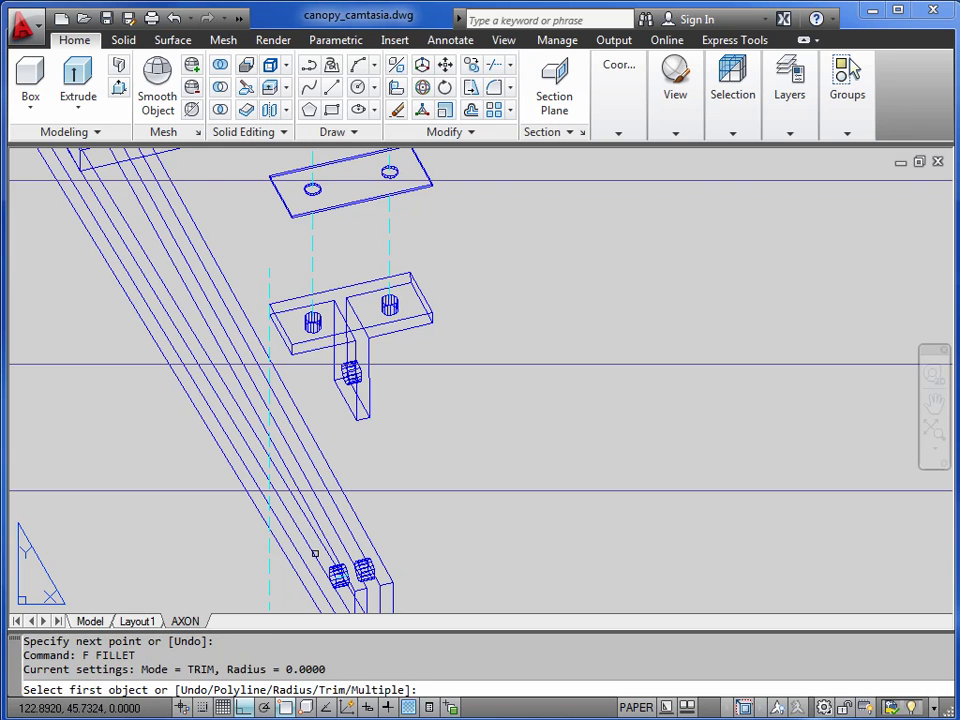
pyautogui.click(271, 572)
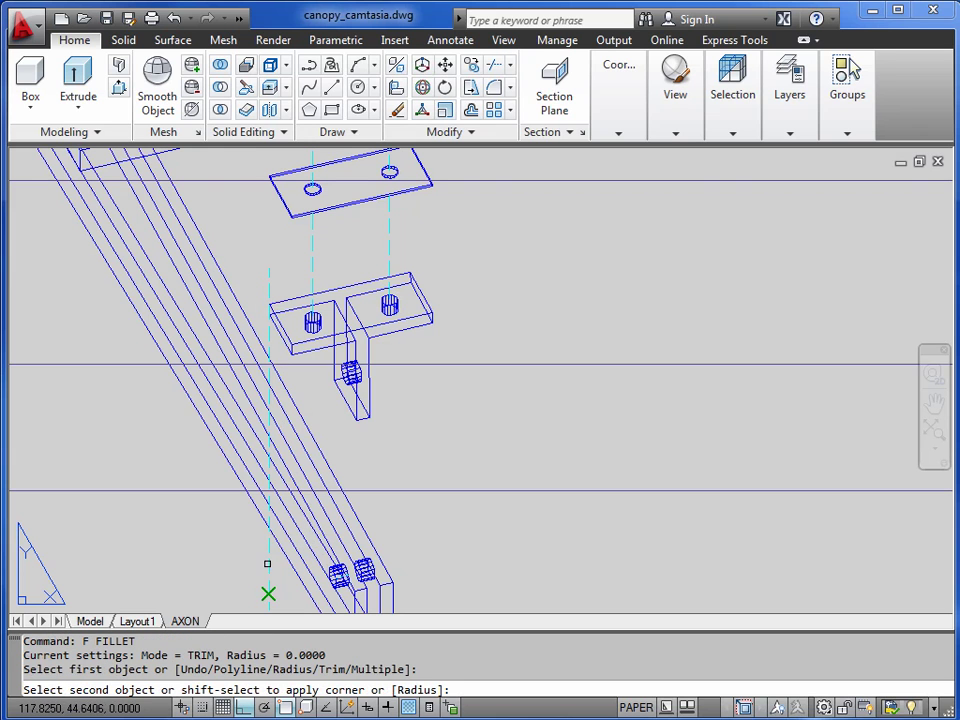
pyautogui.click(268, 553)
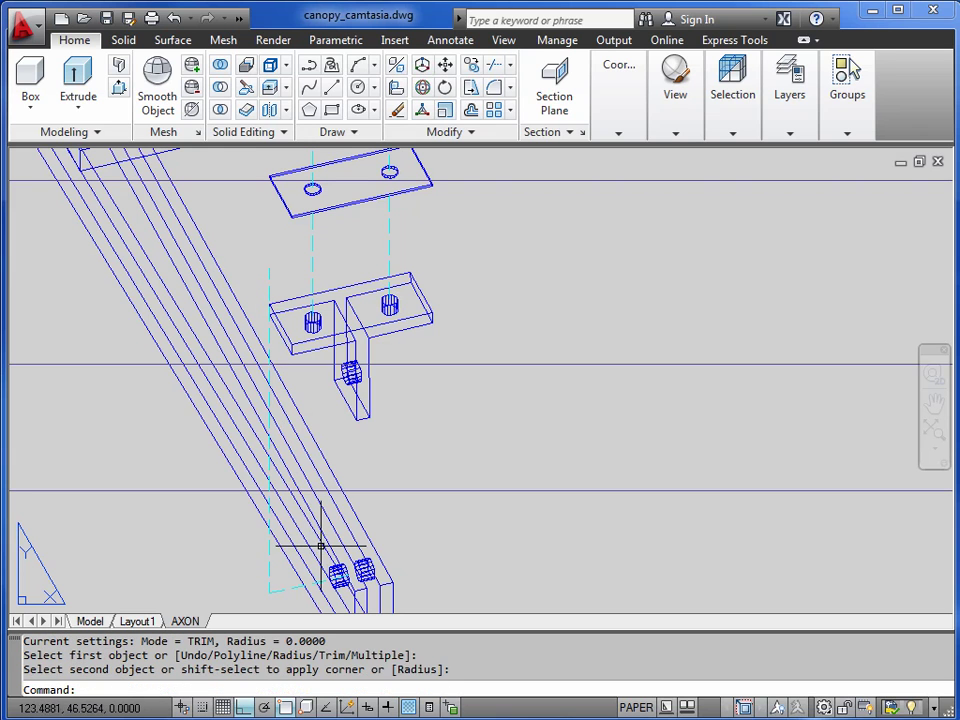
pyautogui.scroll(10, 348, 570)
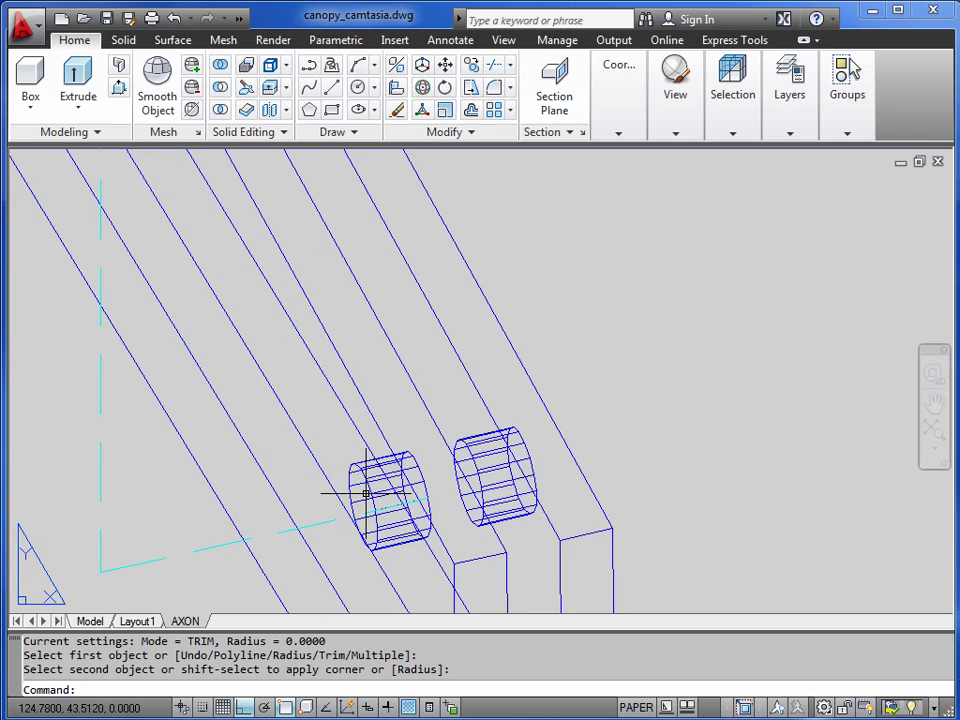
pyautogui.moveTo(364, 509); pyautogui.dragTo(364, 459, button='middle')
# Break the connection line at the left bolt, removing its far end
pyautogui.write('B')
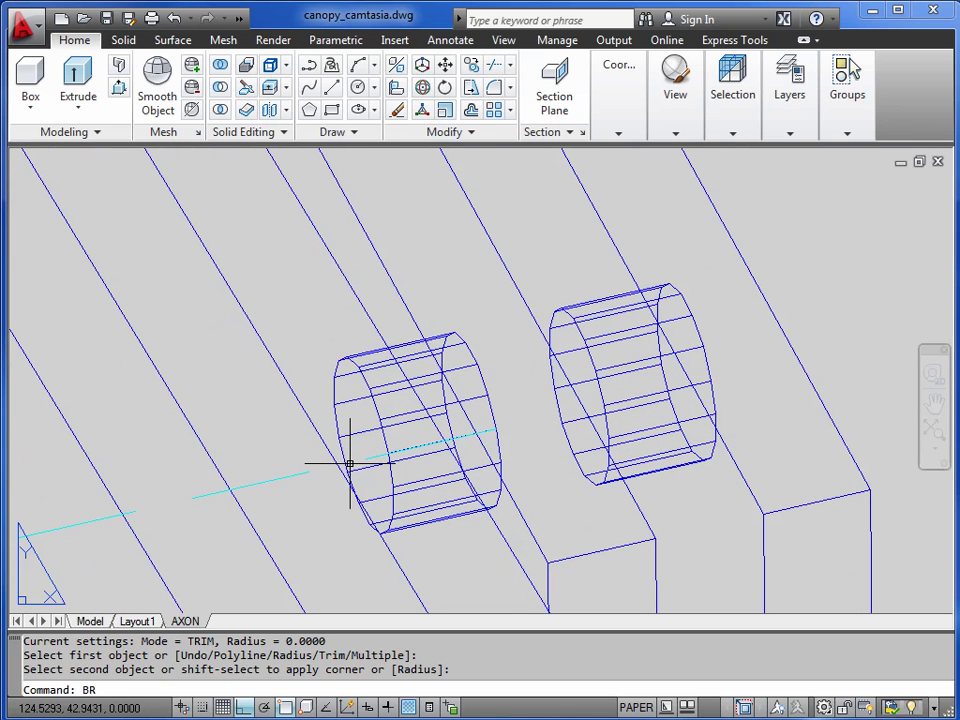
pyautogui.write('R')
pyautogui.press('Return')
pyautogui.click(371, 457)
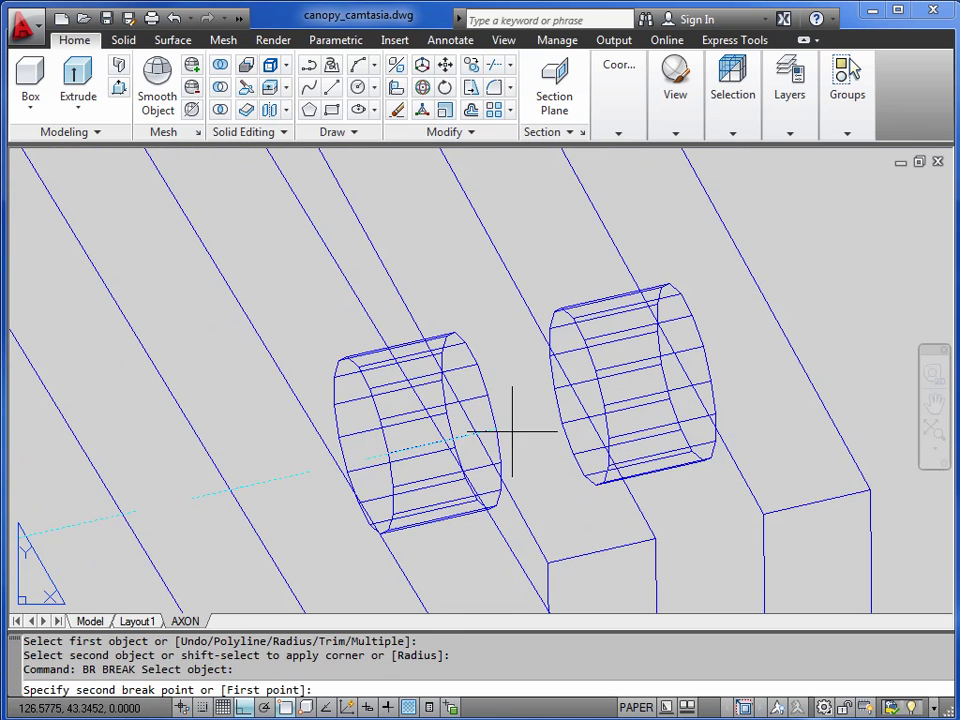
pyautogui.click(867, 335)
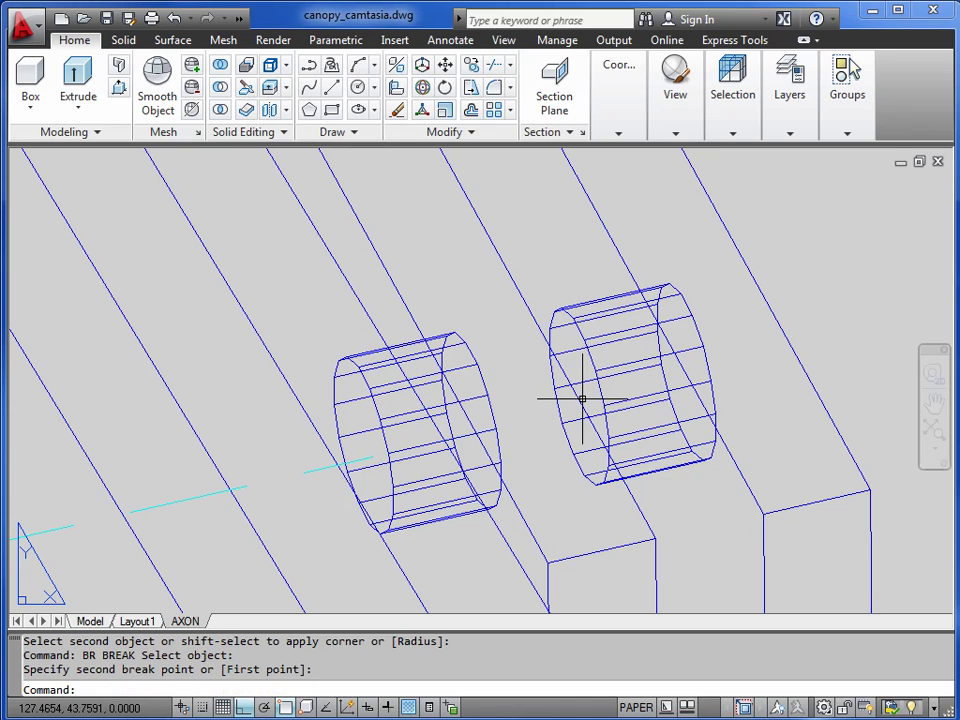
# Copy the cyan dashed connection line from the bolt end to the second bolt
pyautogui.write('CP')
pyautogui.press('Return')
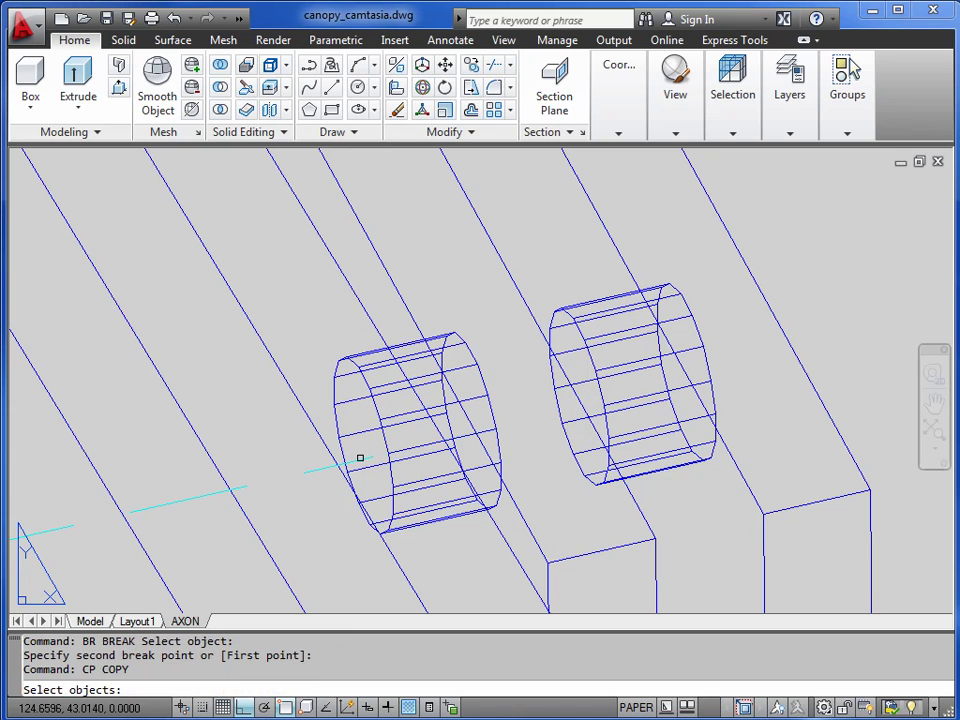
pyautogui.click(360, 461)
pyautogui.press('Return')
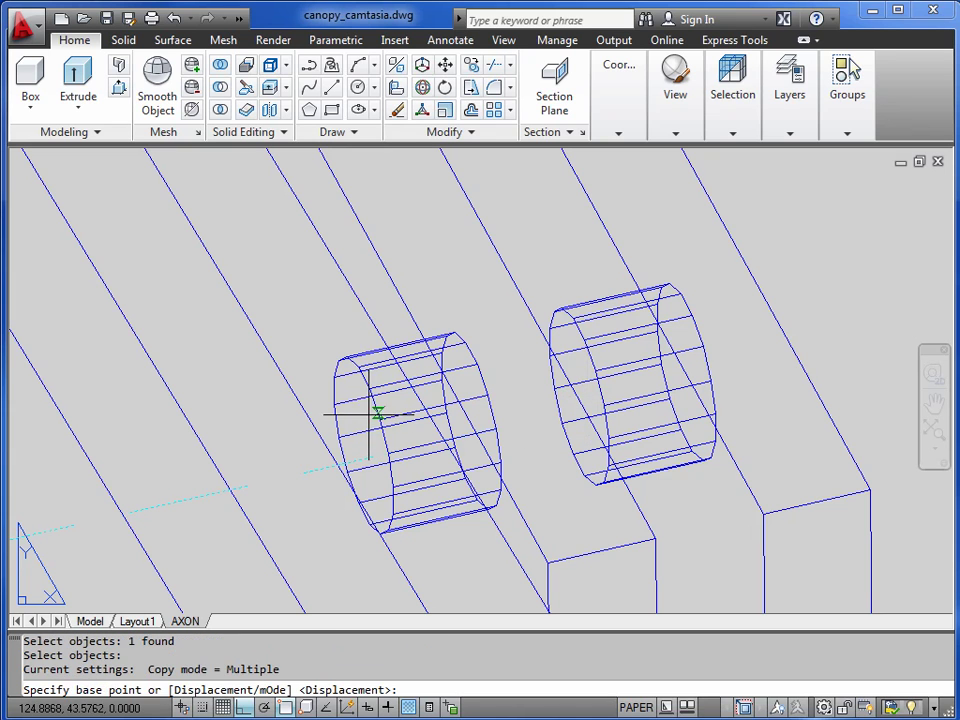
pyautogui.click(477, 364)
pyautogui.scroll(-5, 469, 354)
pyautogui.scroll(6, 482, 246)
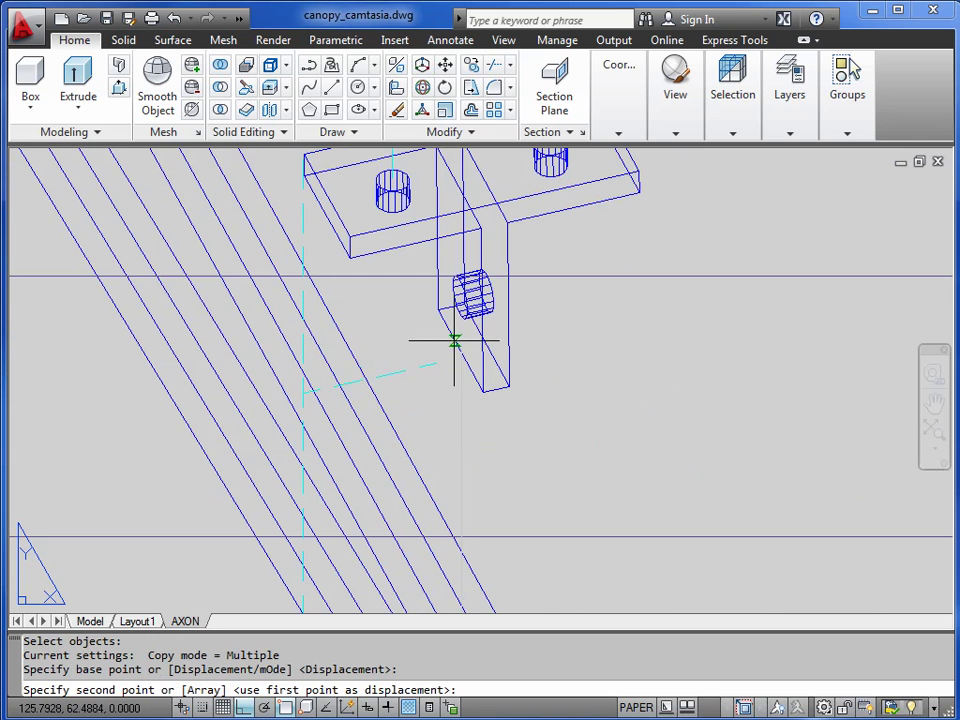
pyautogui.scroll(4, 484, 280)
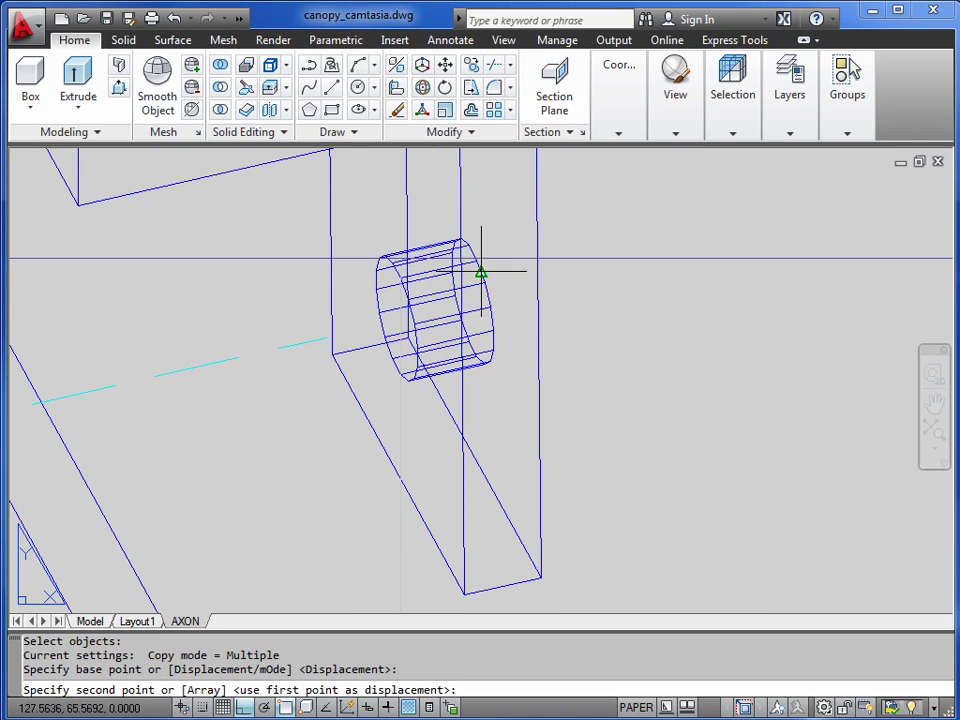
pyautogui.click(485, 283)
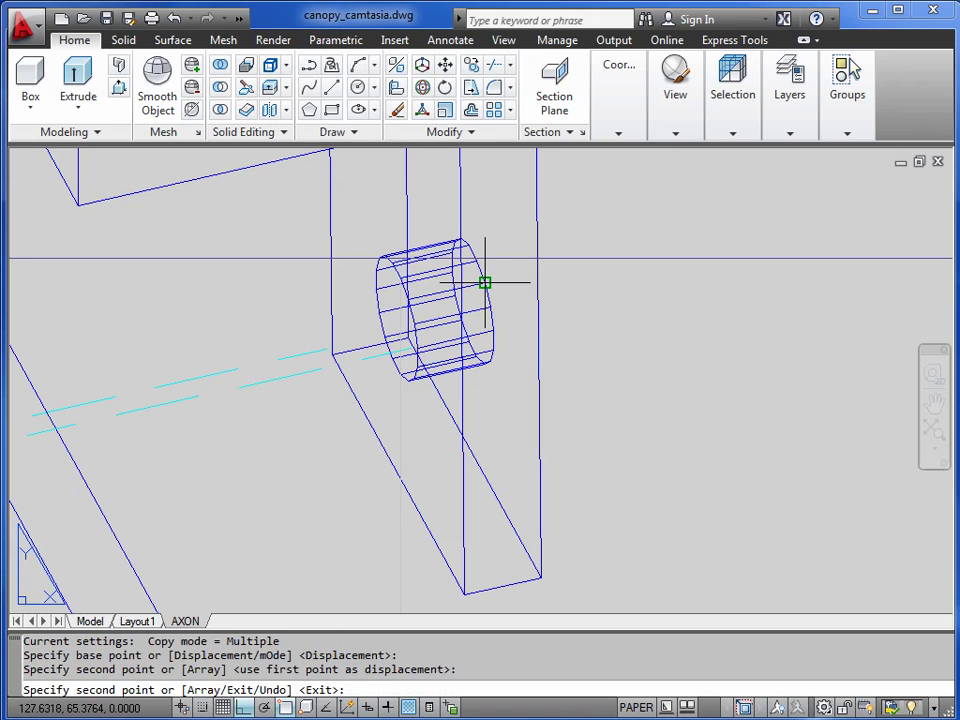
pyautogui.press('Return')
# Move one dashed line slightly to its correct position at the second bolt
pyautogui.write('M')
pyautogui.press('Return')
pyautogui.click(450, 339)
pyautogui.press('Return')
pyautogui.click(485, 283)
pyautogui.click(478, 285)
# Fillet two dashed lines into a sharp corner on the canopy leg
pyautogui.scroll(-3, 291, 482)
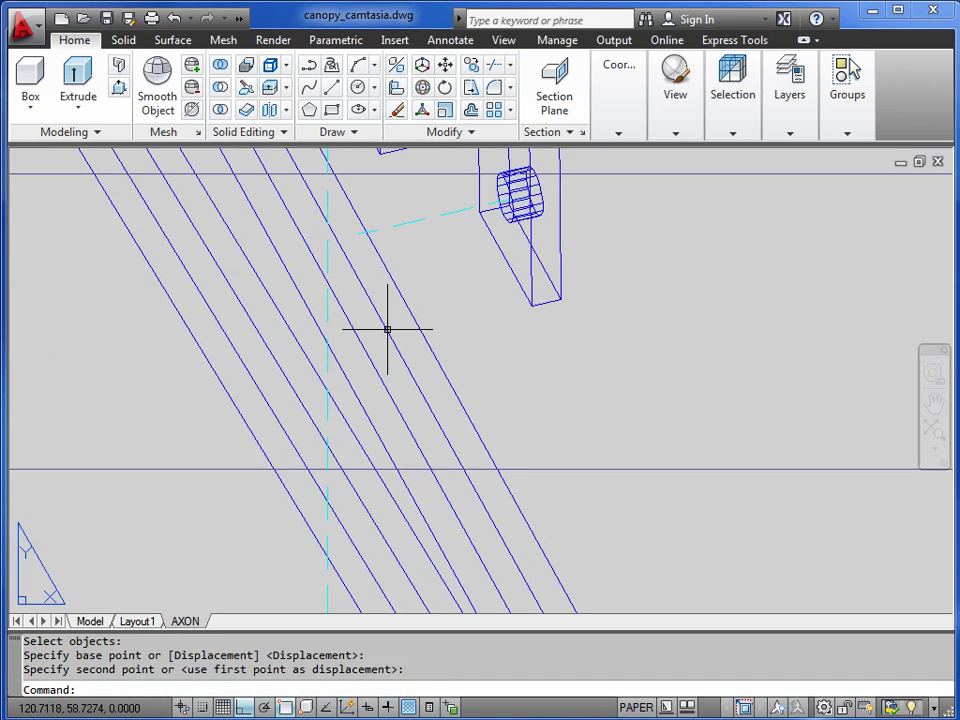
pyautogui.moveTo(291, 482); pyautogui.dragTo(385, 327, button='middle')
pyautogui.scroll(2, 392, 314)
pyautogui.press('Escape')
pyautogui.press('Escape')
pyautogui.write('f')
pyautogui.press('Return')
pyautogui.click(401, 261)
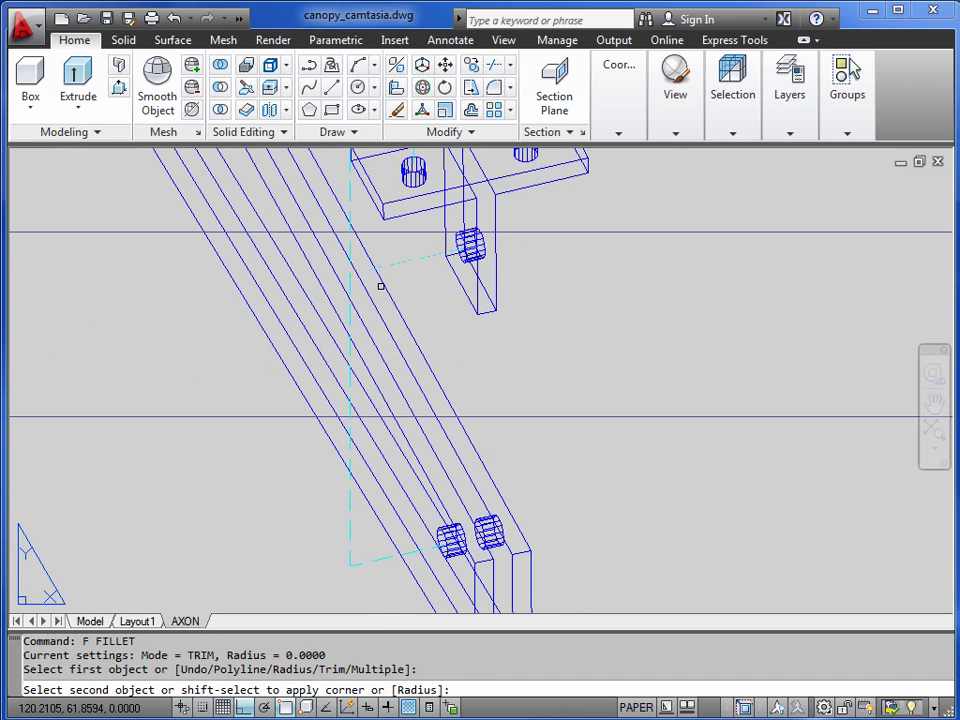
pyautogui.click(349, 318)
pyautogui.scroll(-2, 414, 369)
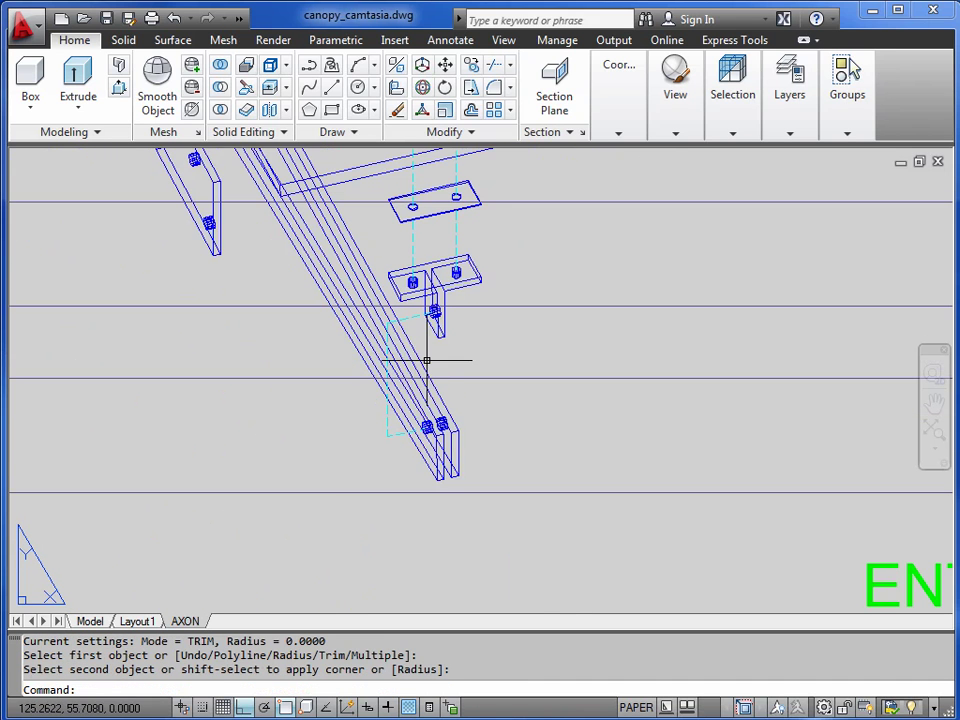
pyautogui.scroll(1, 397, 399)
pyautogui.press('Escape')
pyautogui.press('Escape')
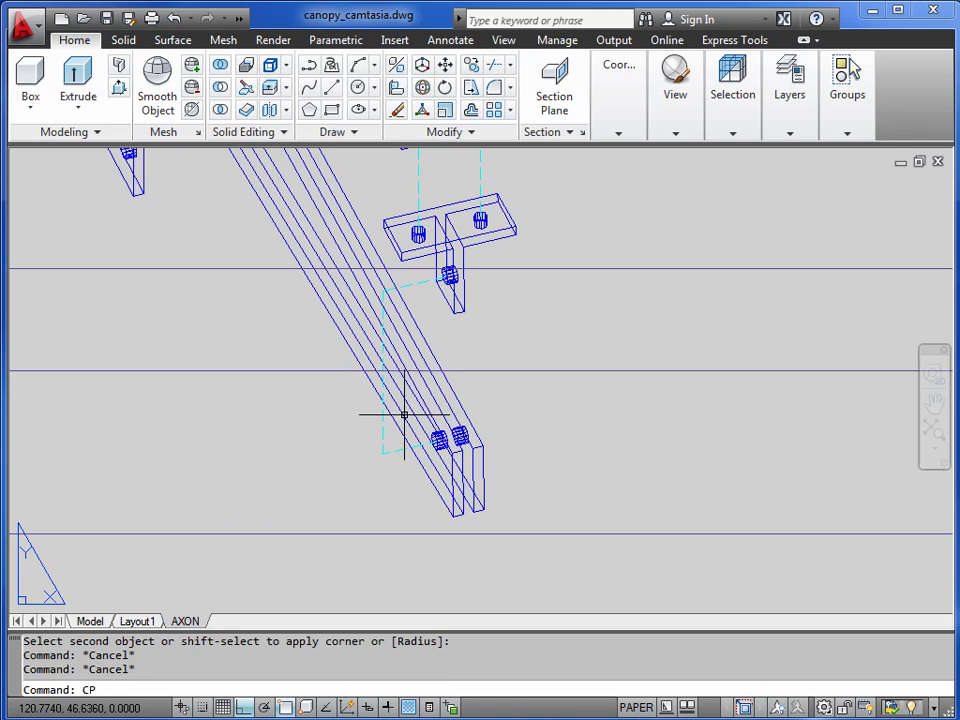
# Copy the three cornered cyan dashed lines from one bolt onto the right-hand bolt
pyautogui.press('Return')
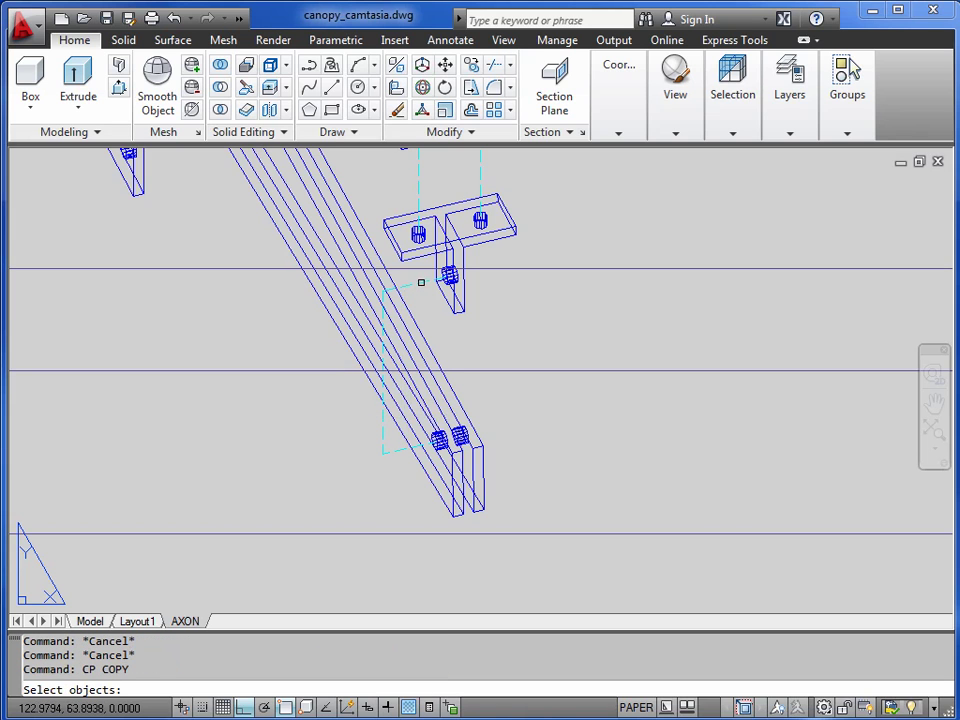
pyautogui.click(421, 283)
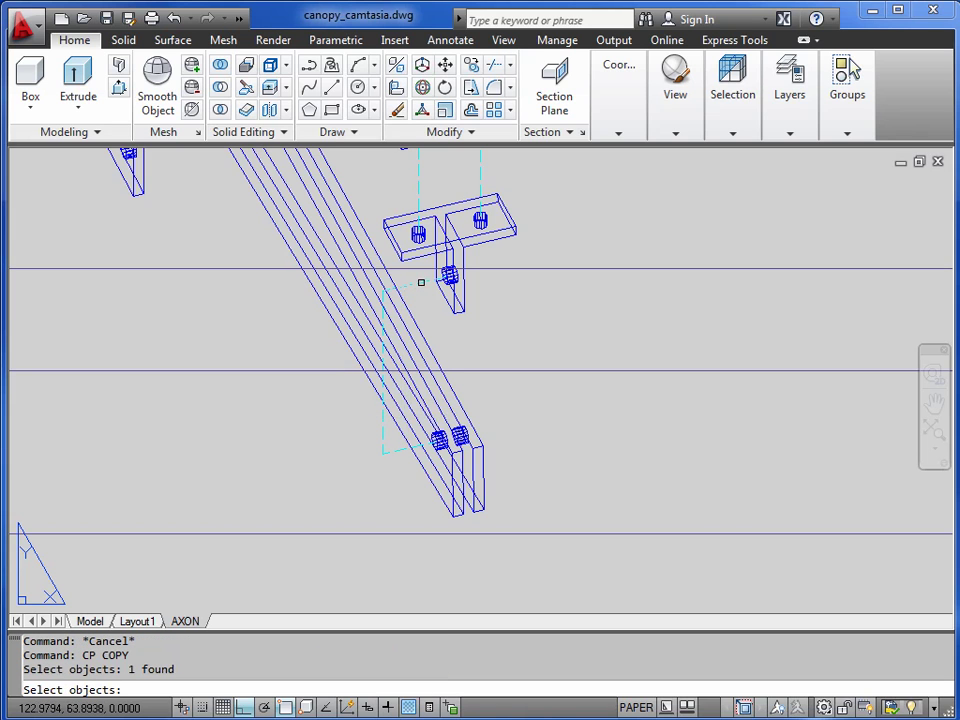
pyautogui.click(383, 352)
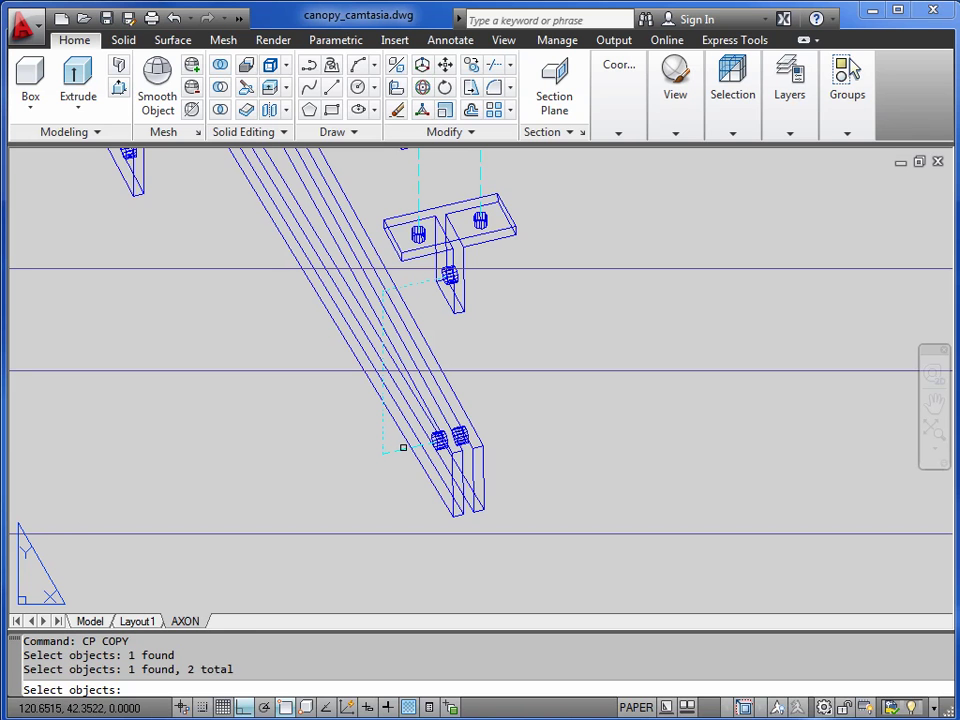
pyautogui.click(397, 450)
pyautogui.press('Return')
pyautogui.scroll(5, 452, 440)
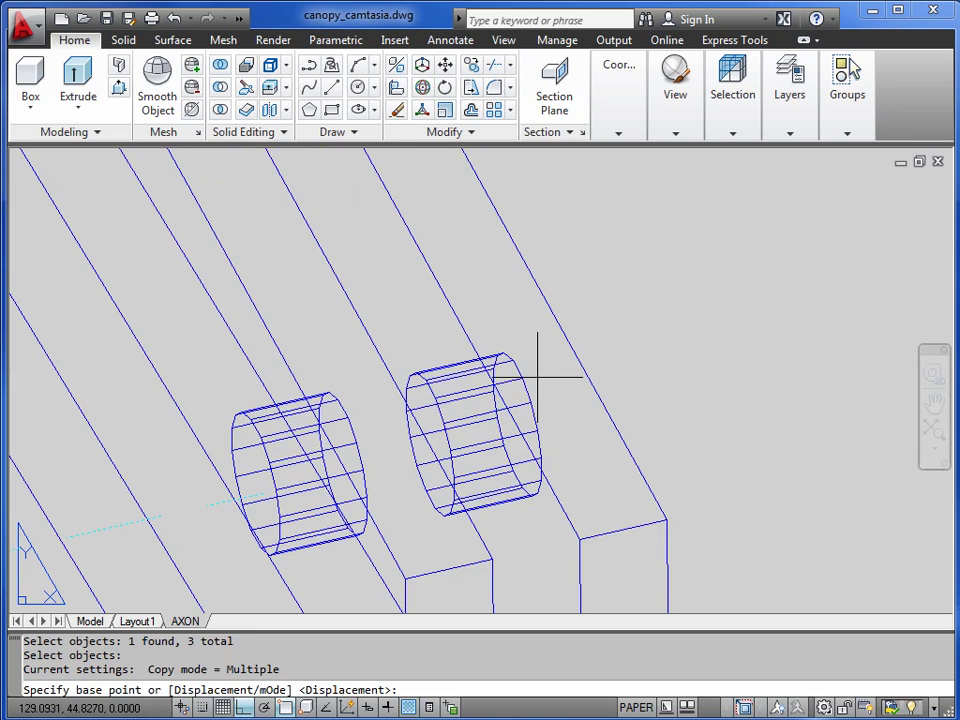
pyautogui.click(522, 378)
pyautogui.scroll(-5, 521, 377)
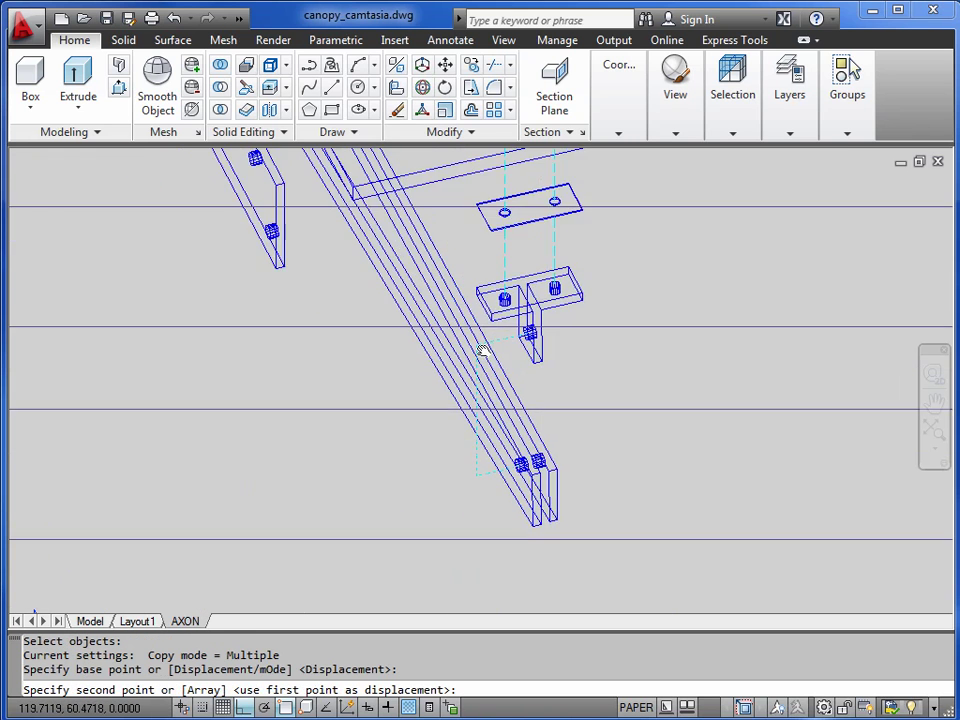
pyautogui.scroll(5, 349, 281)
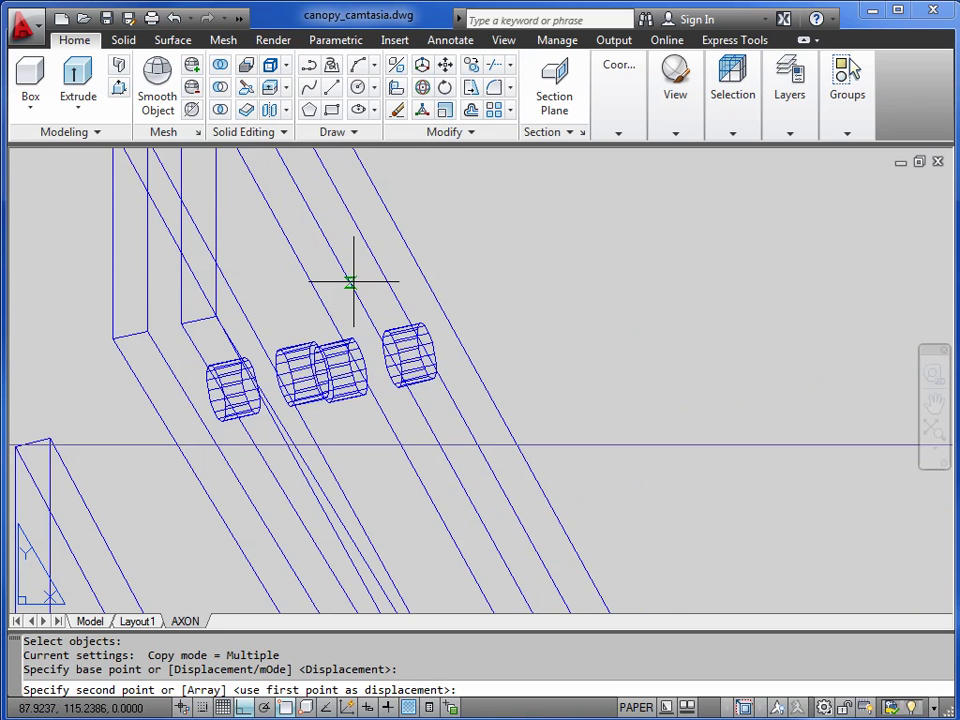
pyautogui.click(470, 351)
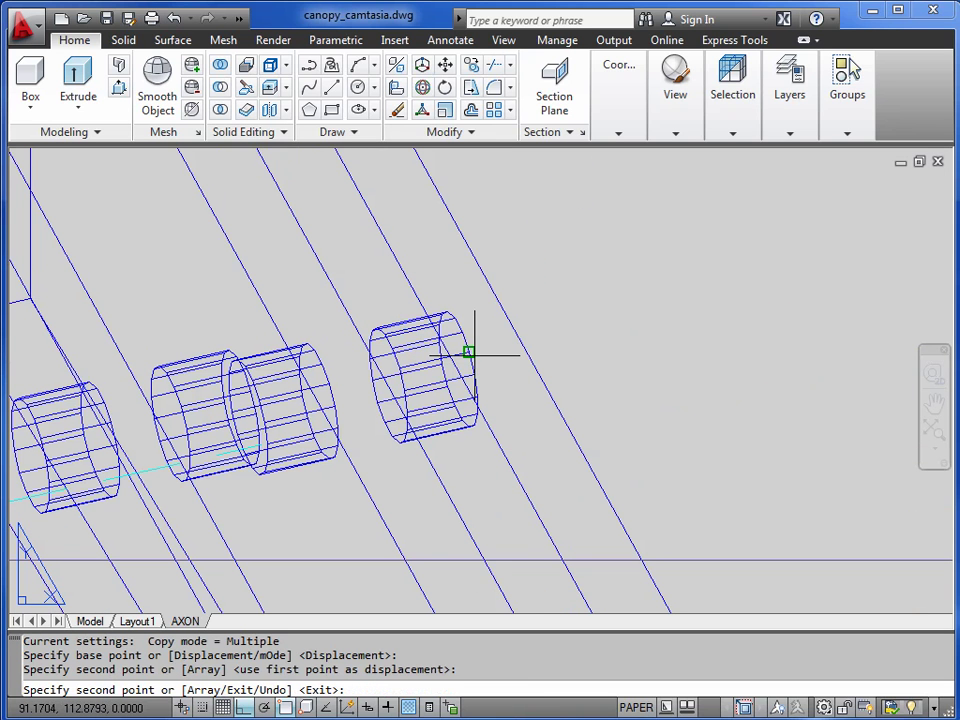
pyautogui.scroll(-4, 493, 354)
pyautogui.moveTo(495, 257); pyautogui.dragTo(480, 478, button='middle')
pyautogui.scroll(-3, 611, 461)
pyautogui.moveTo(628, 456); pyautogui.dragTo(40, 593, button='middle')
pyautogui.scroll(4, 652, 388)
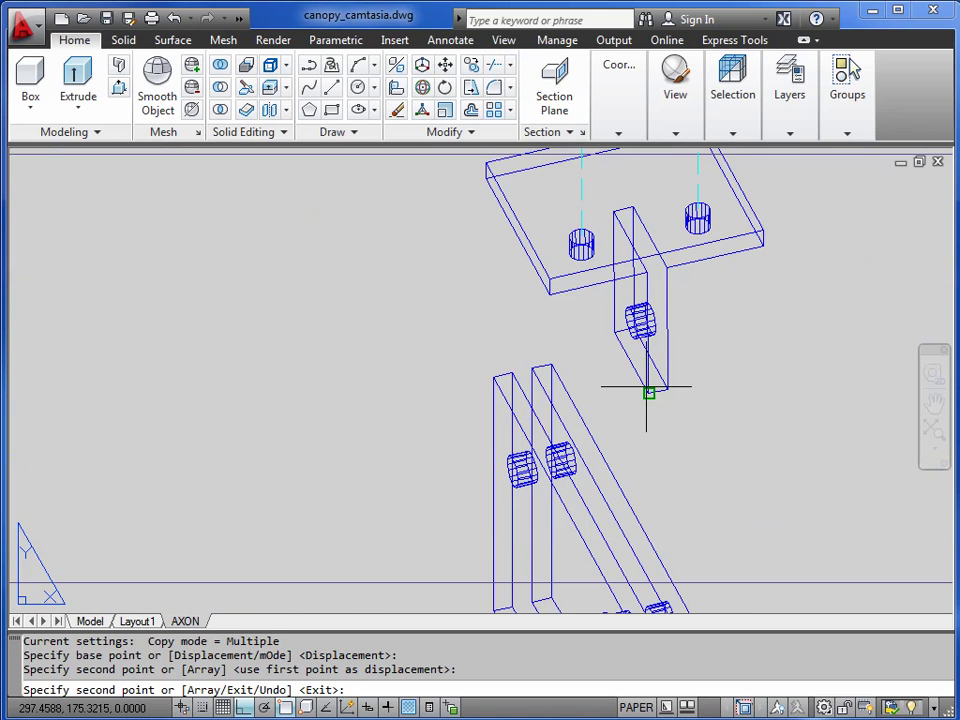
pyautogui.moveTo(657, 437)
pyautogui.mouseDown(button='middle')
pyautogui.moveTo(617, 369)
pyautogui.moveTo(609, 398)
pyautogui.mouseUp(button='middle')
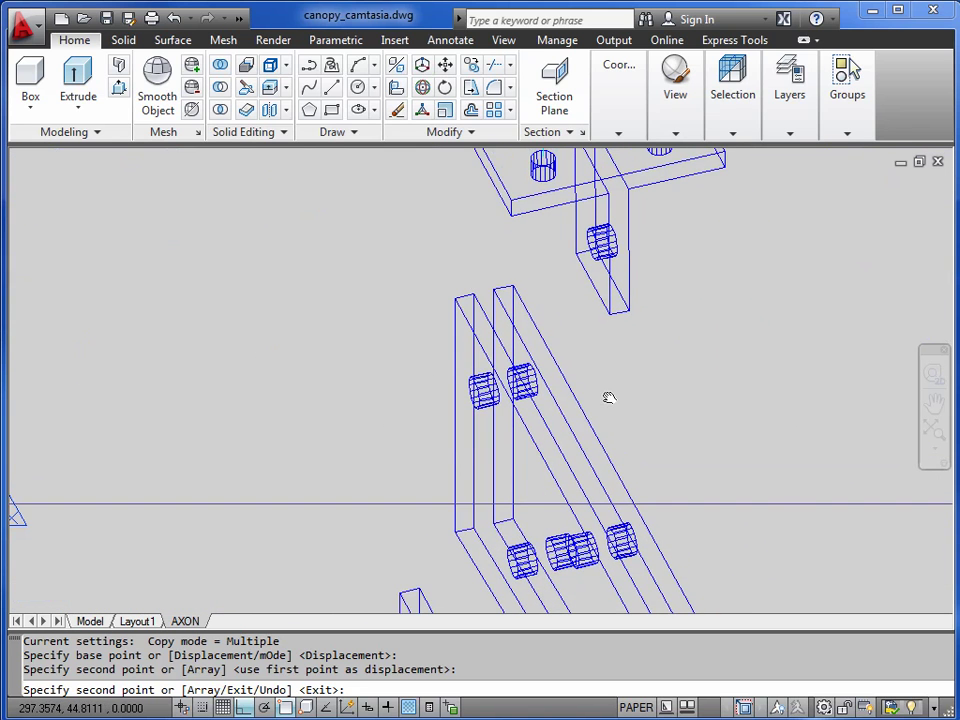
pyautogui.scroll(-5, 600, 400)
pyautogui.press('Return')
pyautogui.scroll(-2, 311, 431)
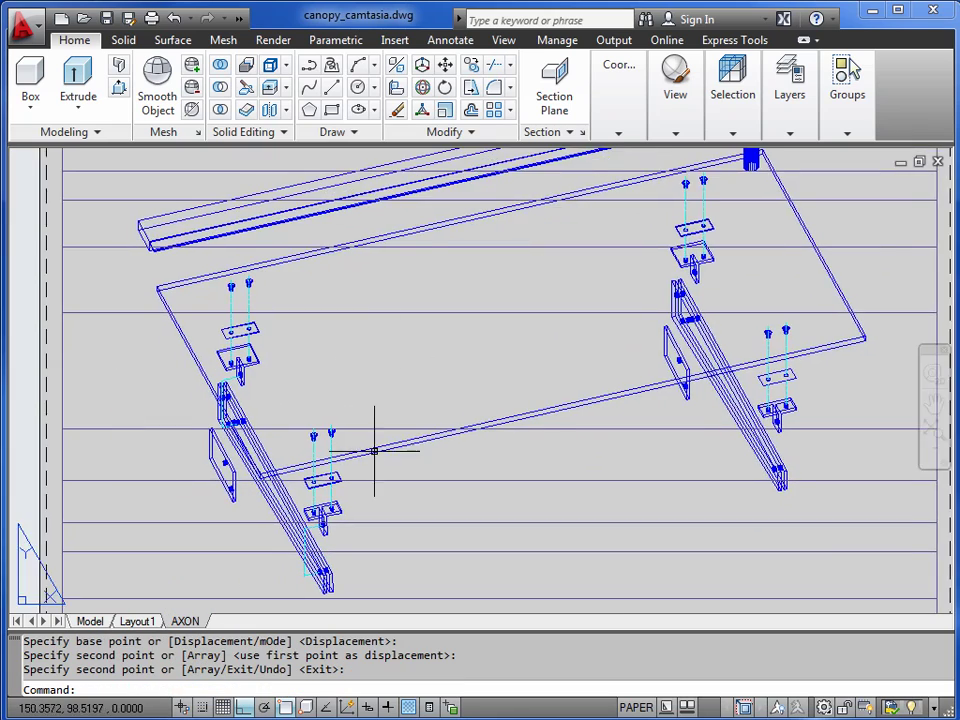
pyautogui.scroll(-1, 371, 430)
pyautogui.scroll(4, 343, 377)
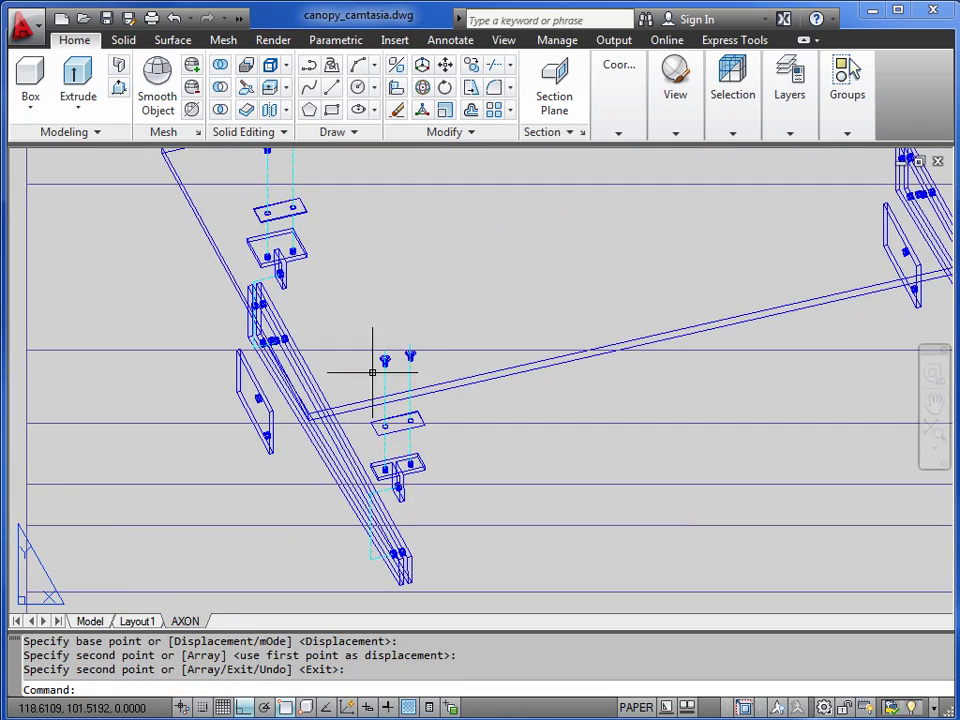
# Preview the AXON plot and zoom in on the left leg's bracket and bolts
pyautogui.write('PLOT')
pyautogui.press('Return')
pyautogui.click(283, 604)
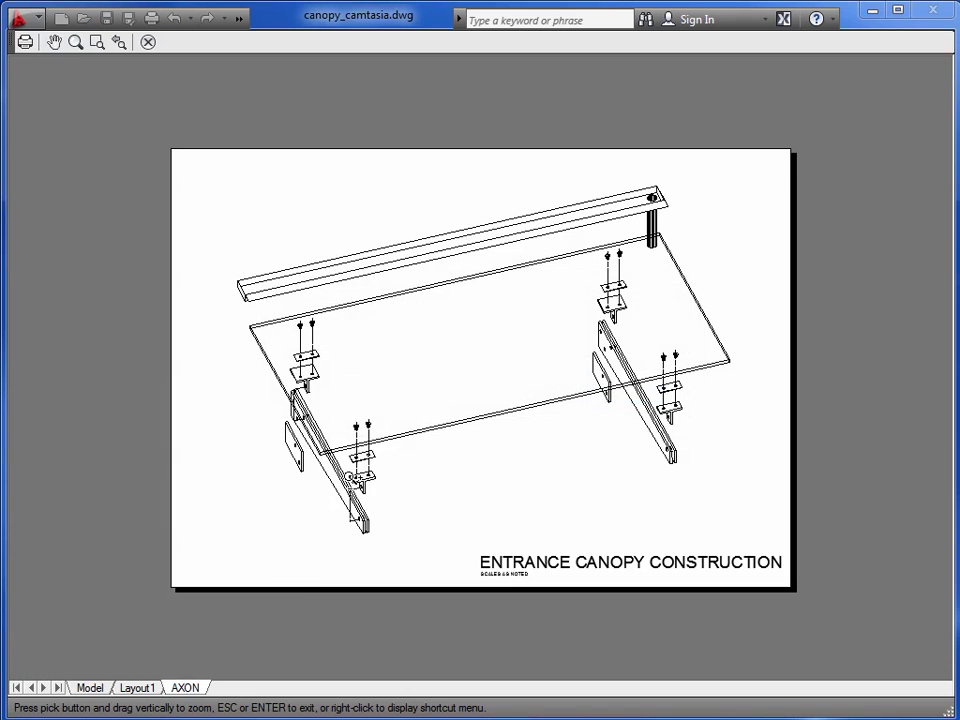
pyautogui.scroll(6, 316, 478)
pyautogui.moveTo(417, 415); pyautogui.dragTo(410, 458, button='middle')
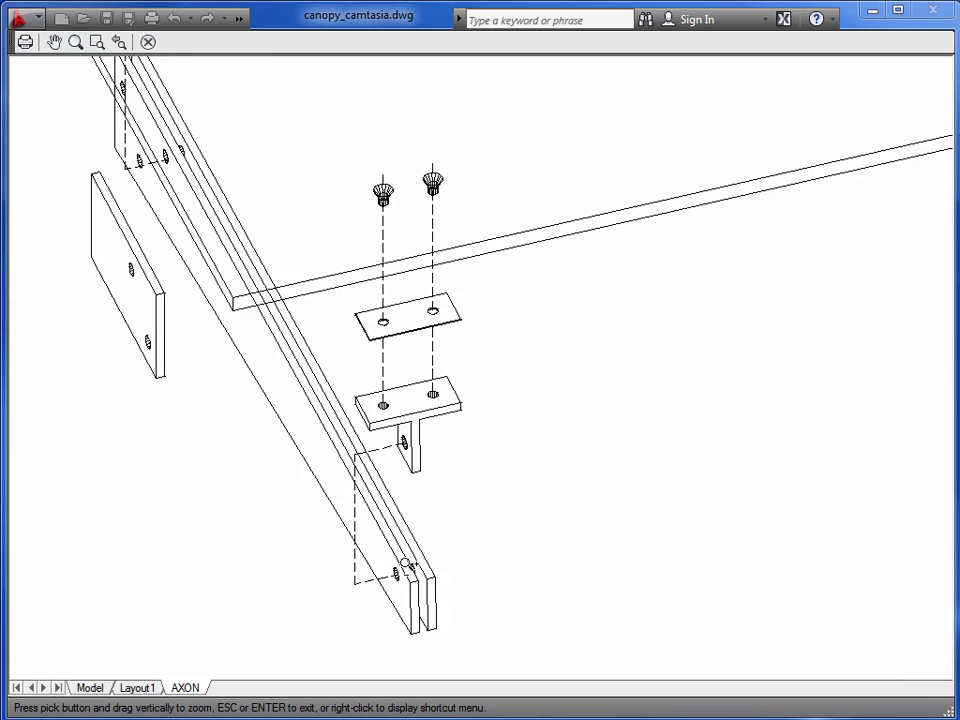
pyautogui.moveTo(250, 295)
pyautogui.mouseDown(button='middle')
pyautogui.moveTo(296, 410)
pyautogui.moveTo(305, 550)
pyautogui.moveTo(316, 568)
pyautogui.moveTo(295, 386)
pyautogui.moveTo(274, 353)
pyautogui.mouseUp(button='middle')
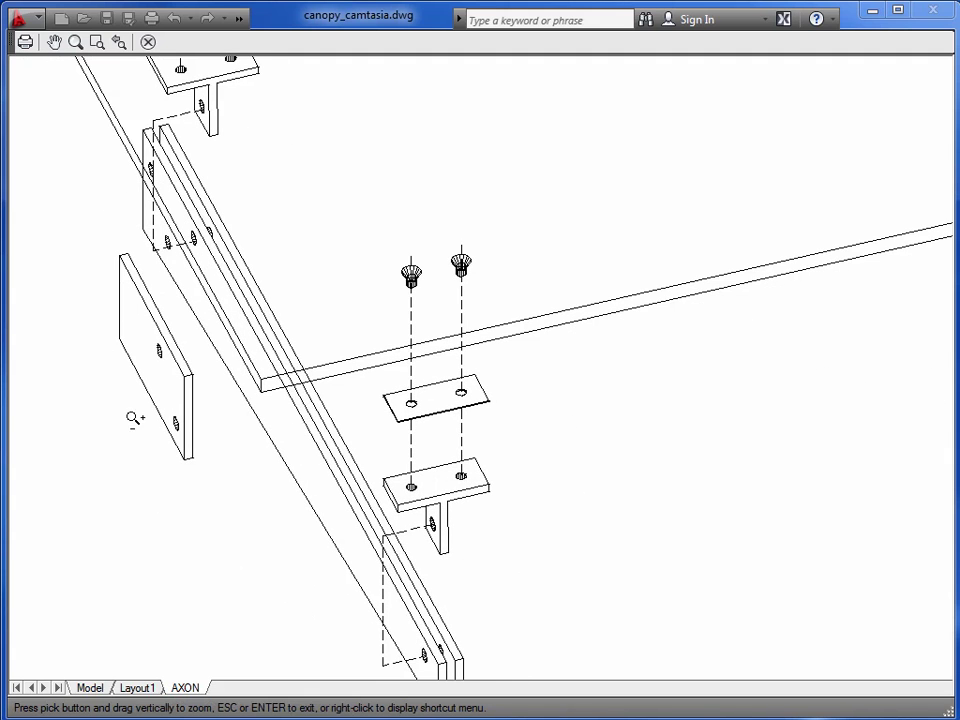
pyautogui.rightClick(276, 418)
# Exit the preview, cancel plotting, and zoom to show the whole AXON sheet
pyautogui.click(290, 427)
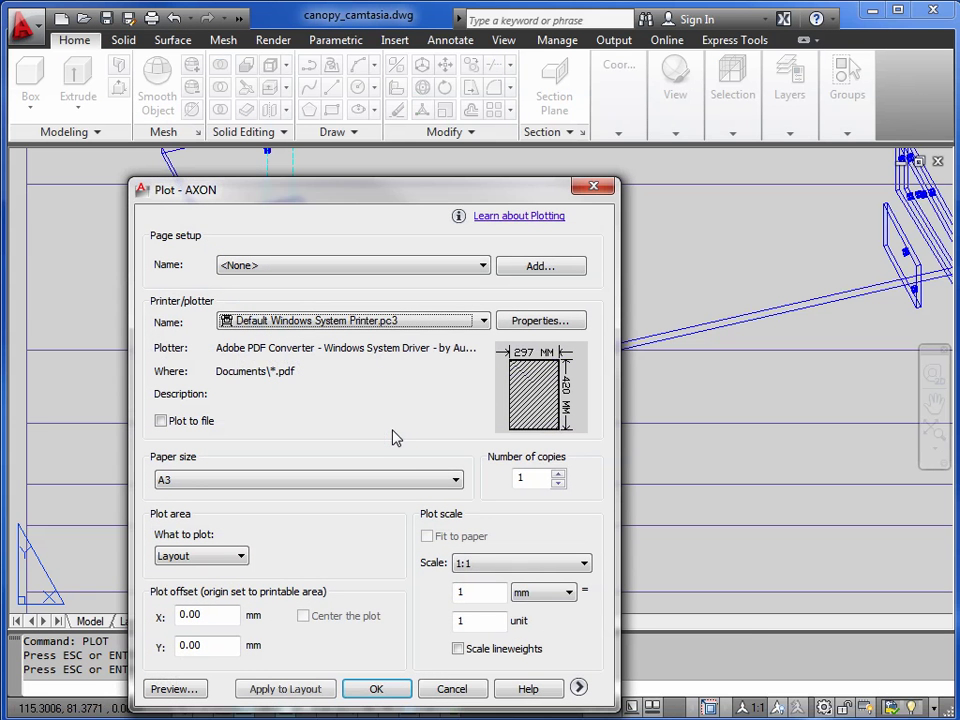
pyautogui.click(455, 688)
pyautogui.write('z')
pyautogui.press('Return')
pyautogui.write('a')
pyautogui.press('Return')
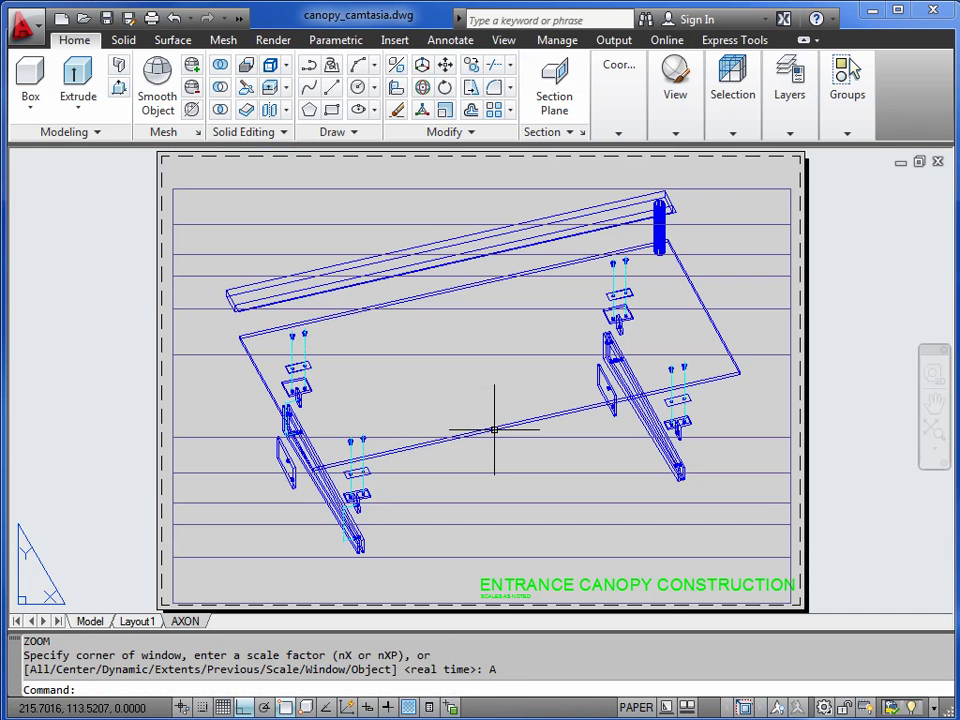
# Orbit the model in the Model tab to an angled view, then return to the AXON layout
pyautogui.click(90, 621)
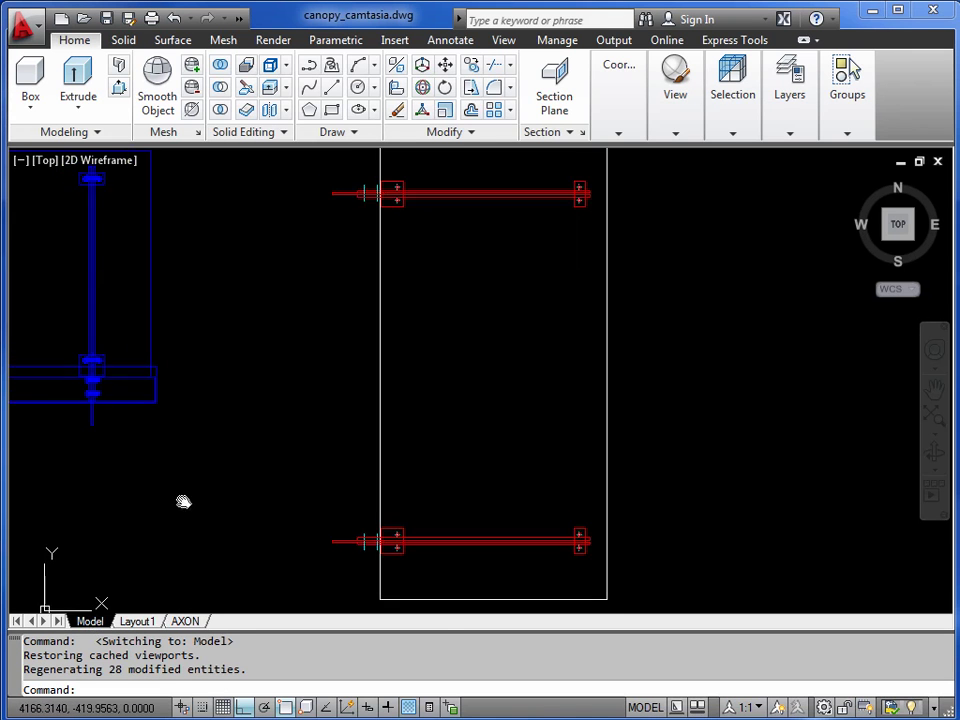
pyautogui.click(934, 453)
pyautogui.moveTo(726, 448); pyautogui.dragTo(345, 343)
pyautogui.rightClick(345, 343)
pyautogui.click(386, 364)
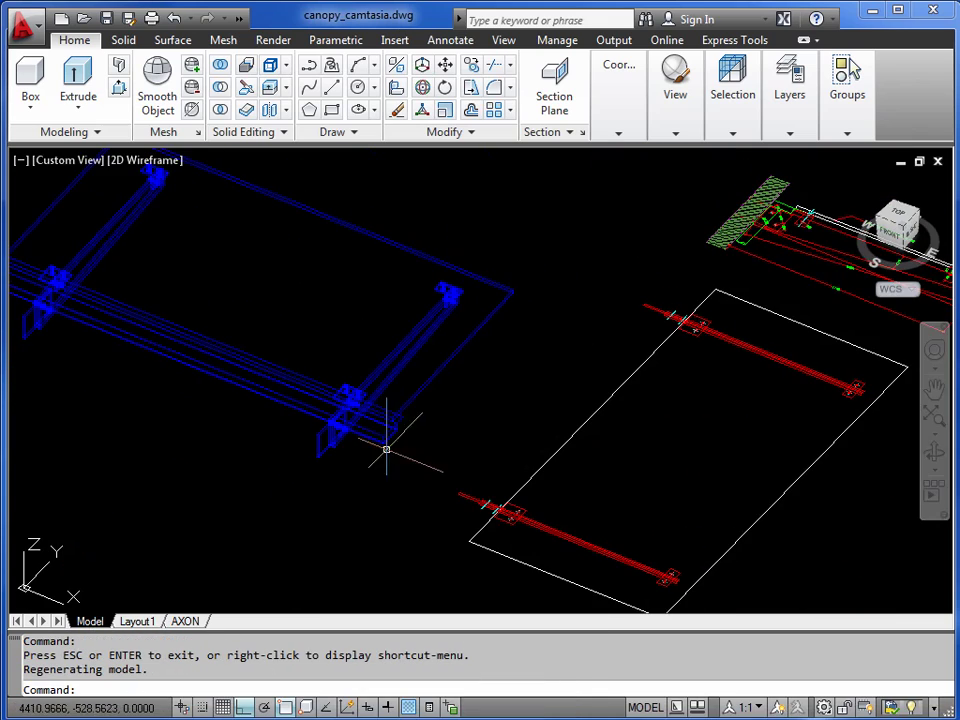
pyautogui.click(175, 622)
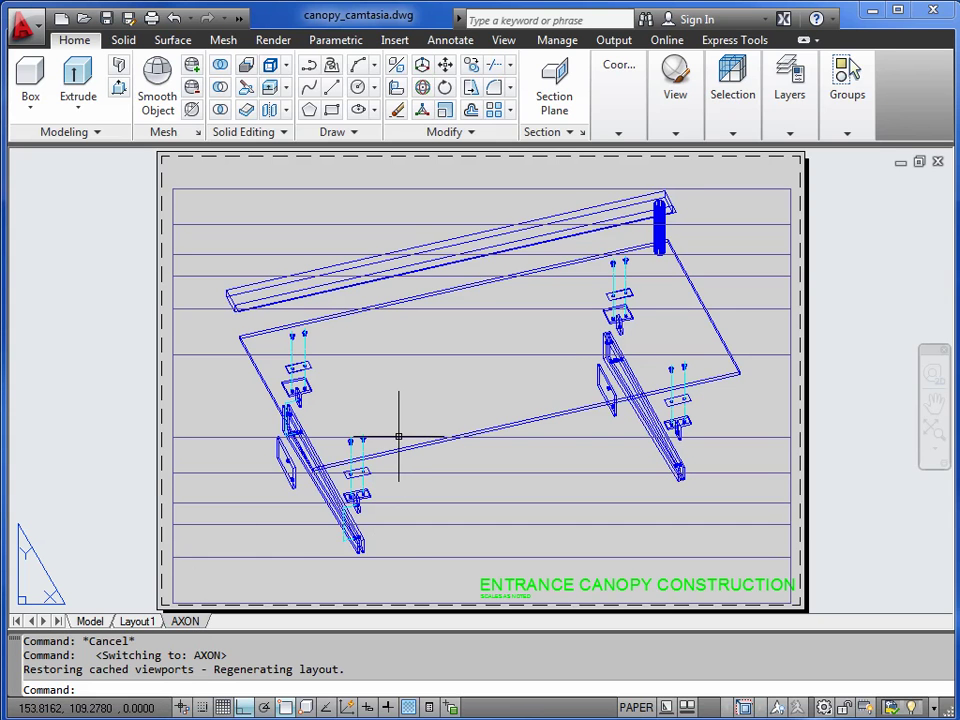